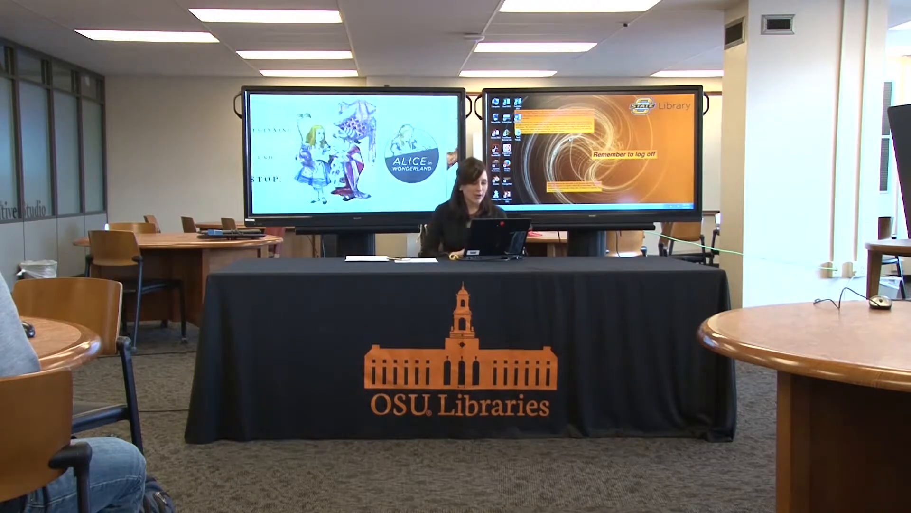
# Step: Launch Adobe InDesign CC 2014 and dismiss its What's New window
pyautogui.press('super')
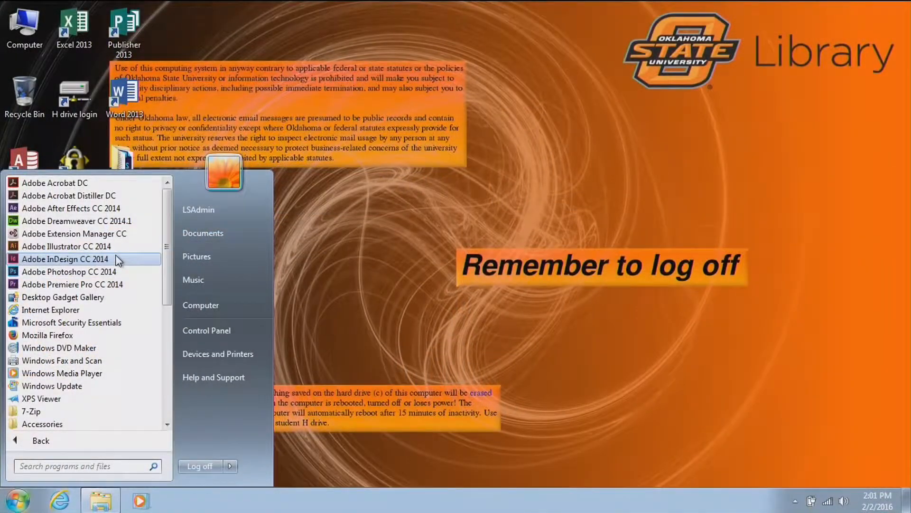
pyautogui.click(116, 258)
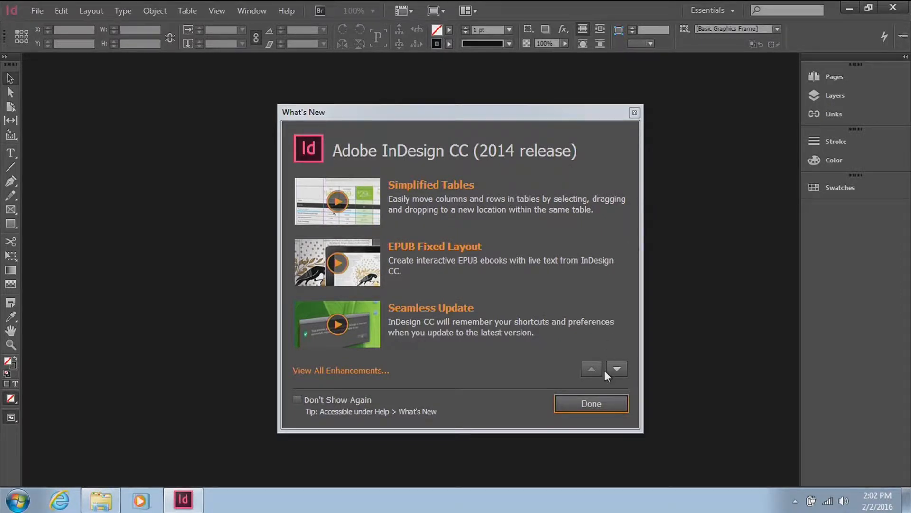
pyautogui.click(610, 408)
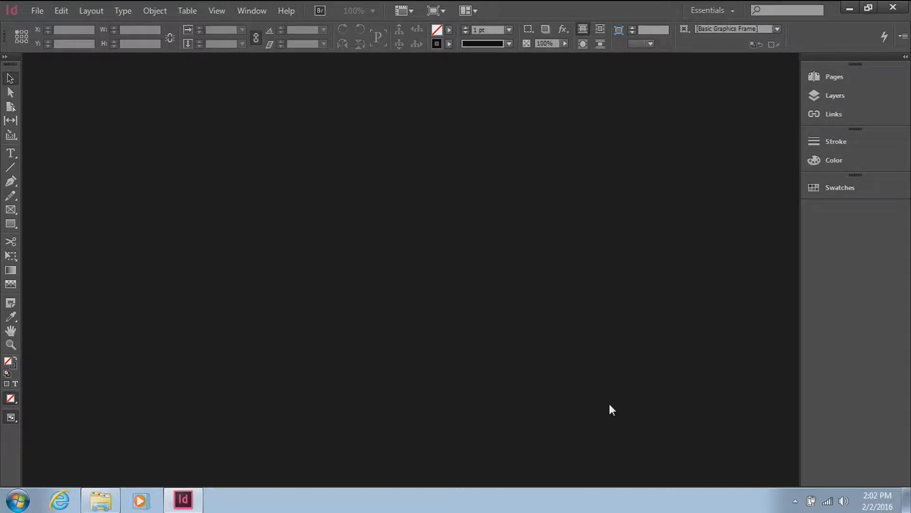
# Step: Set both the horizontal and vertical ruler units to Inches in the Units & Increments preferences
pyautogui.click(57, 10)
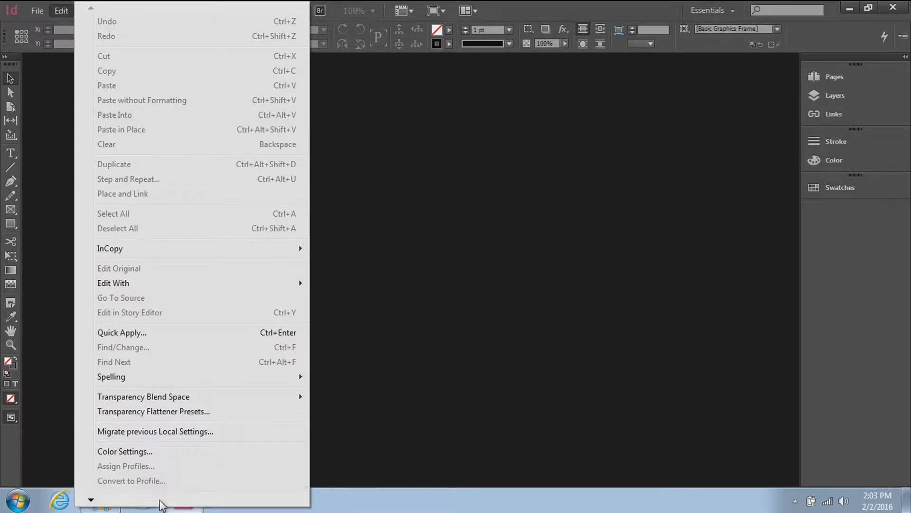
pyautogui.moveTo(160, 505)
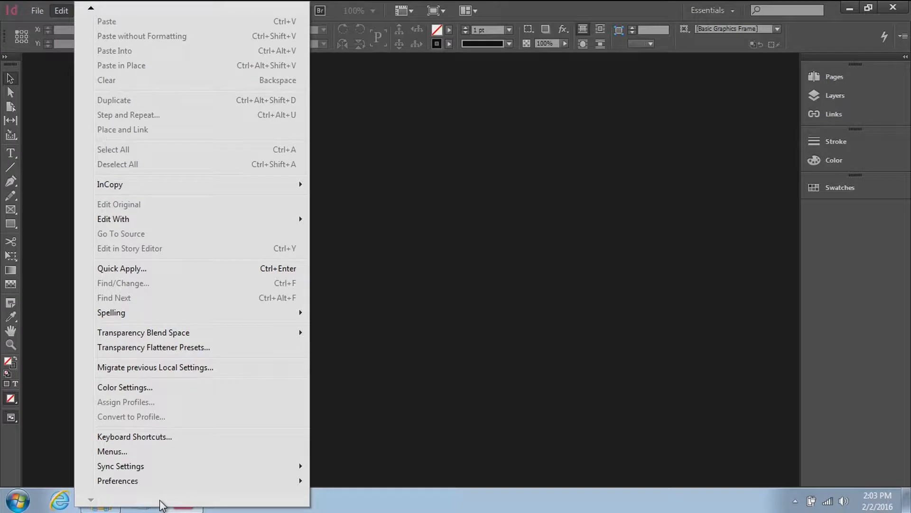
pyautogui.moveTo(167, 480)
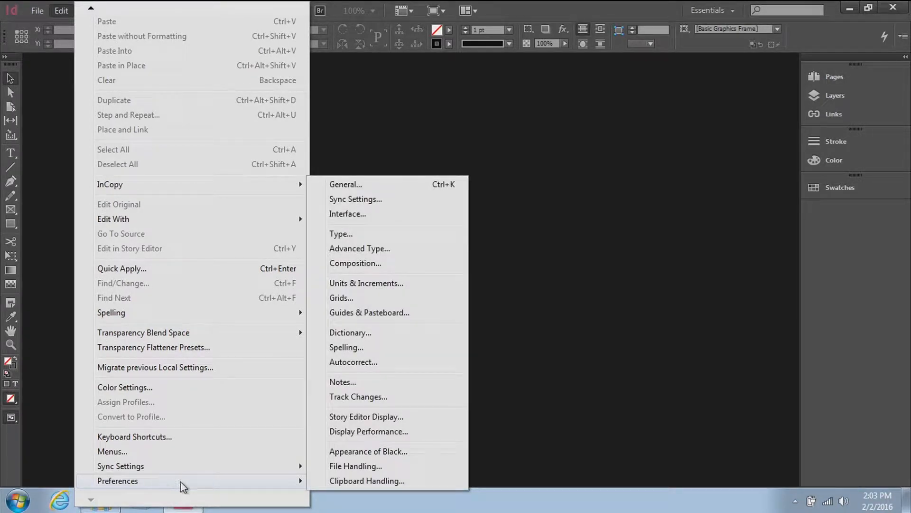
pyautogui.click(420, 291)
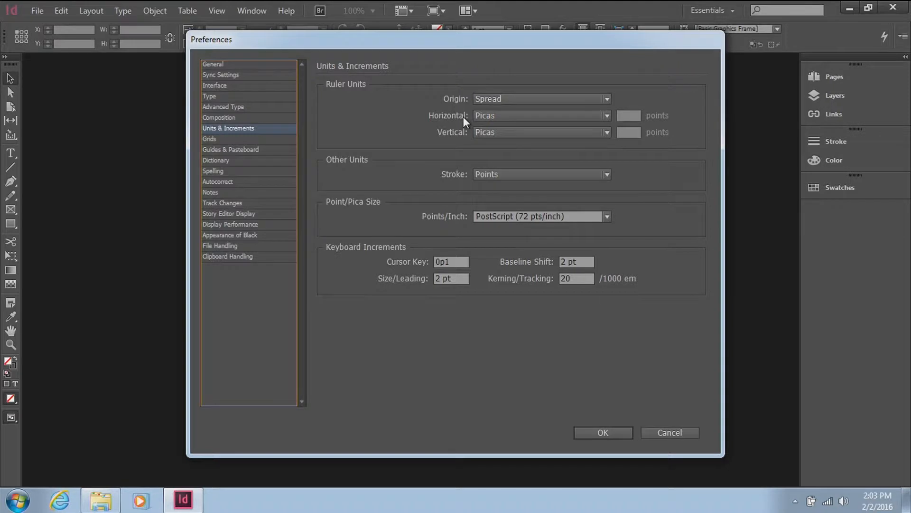
pyautogui.click(529, 116)
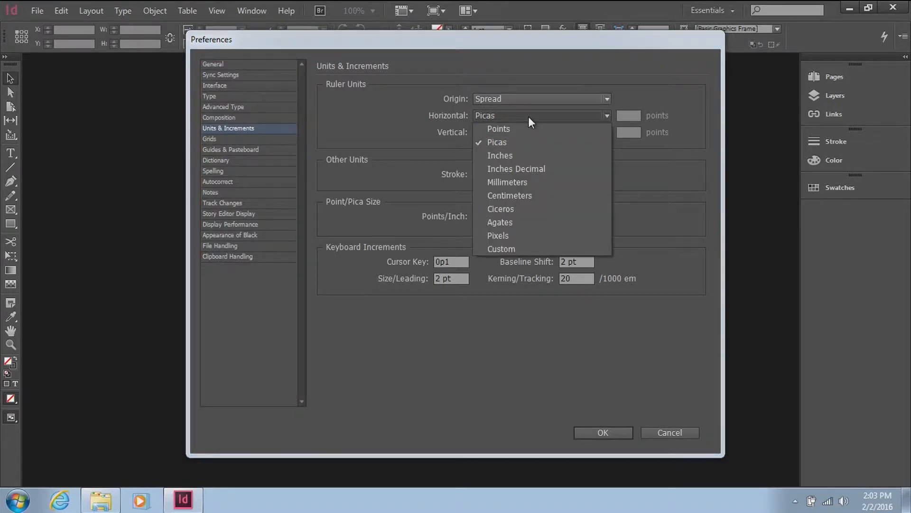
pyautogui.click(515, 157)
pyautogui.click(504, 135)
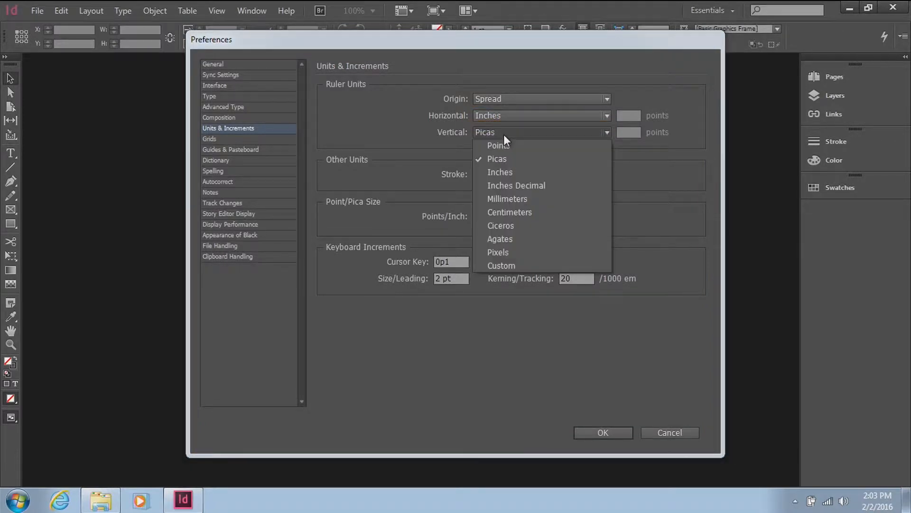
pyautogui.click(506, 169)
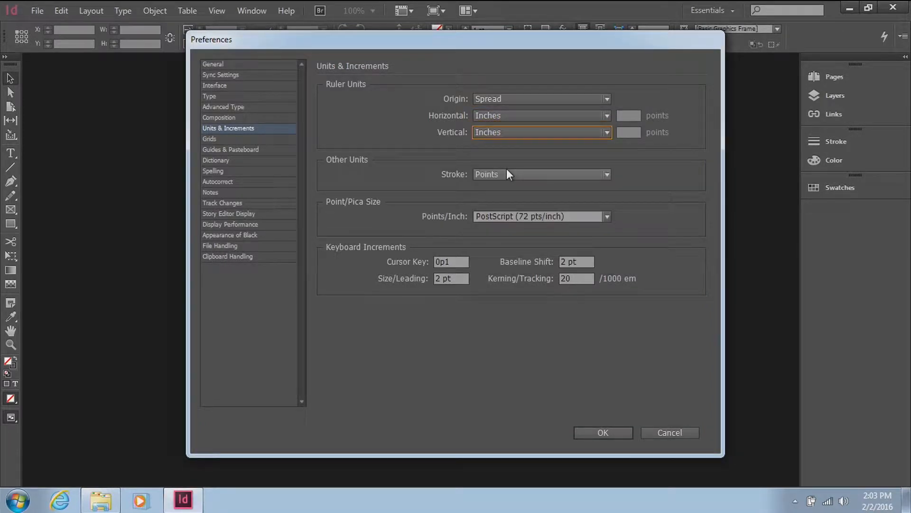
pyautogui.click(611, 431)
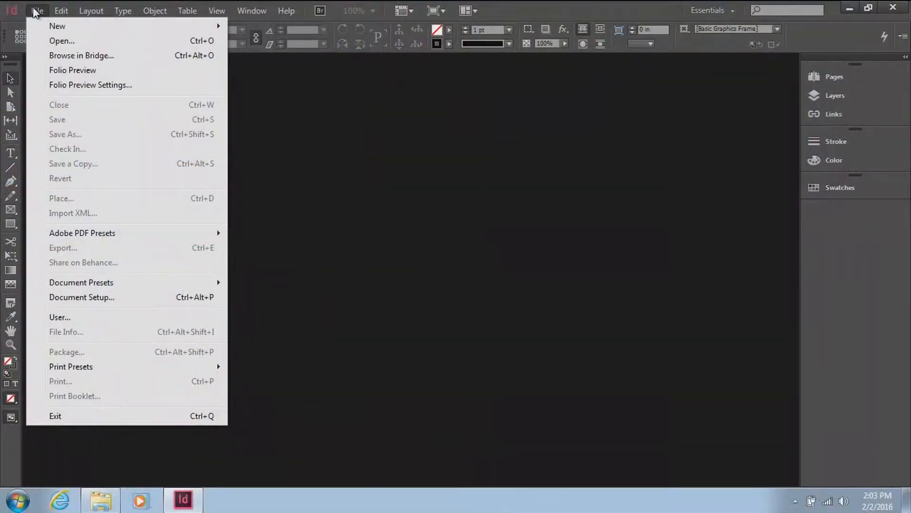
# Step: Start a new document with the Print intent, disabling Facing Pages and enabling the preview
pyautogui.moveTo(49, 14)
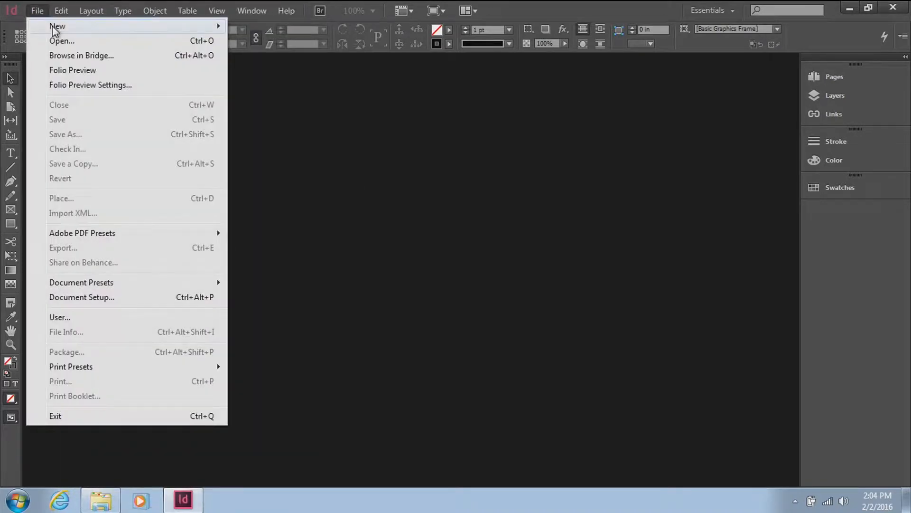
pyautogui.moveTo(149, 27)
pyautogui.click(249, 26)
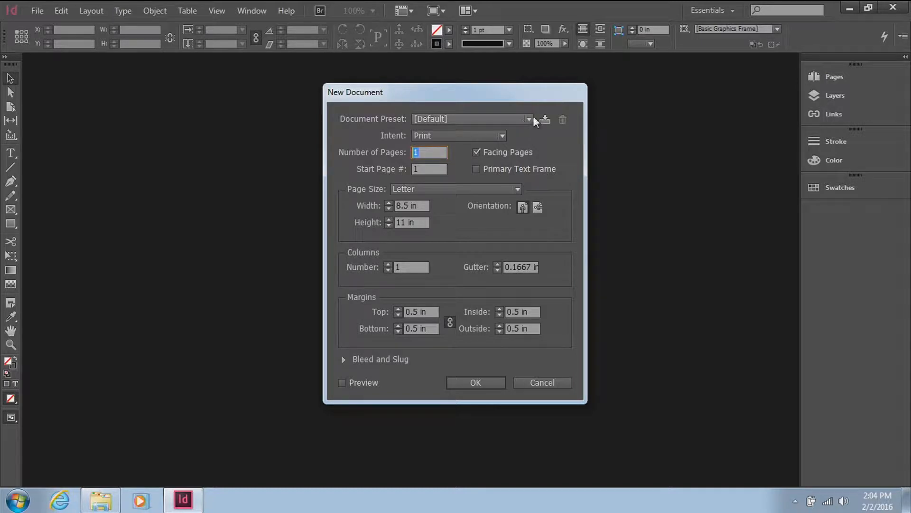
pyautogui.click(529, 118)
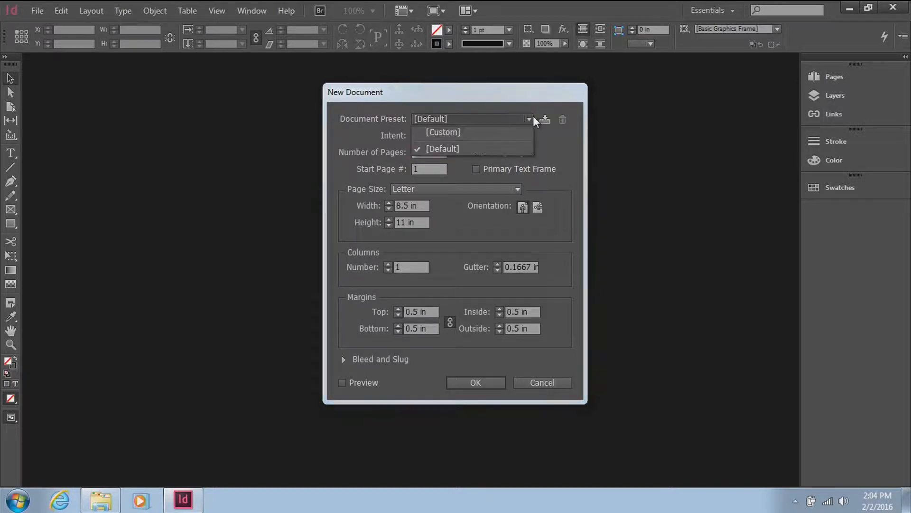
pyautogui.click(552, 149)
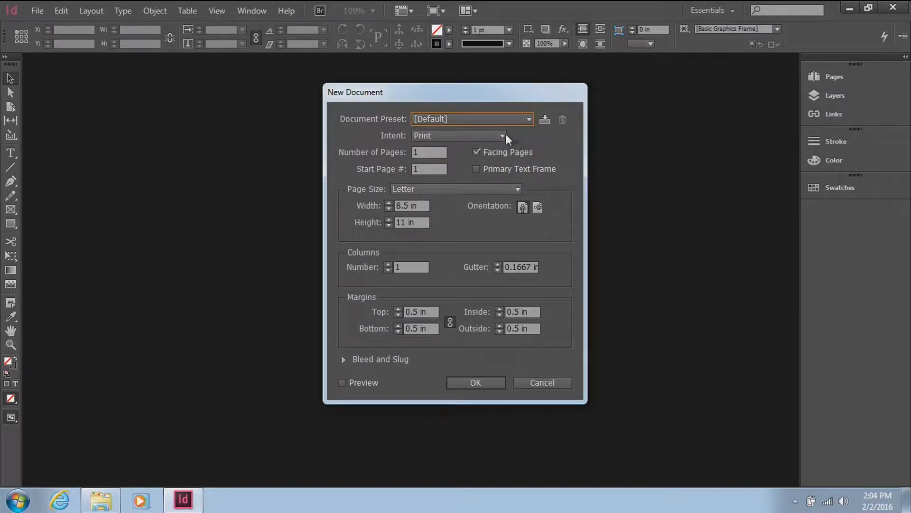
pyautogui.click(485, 138)
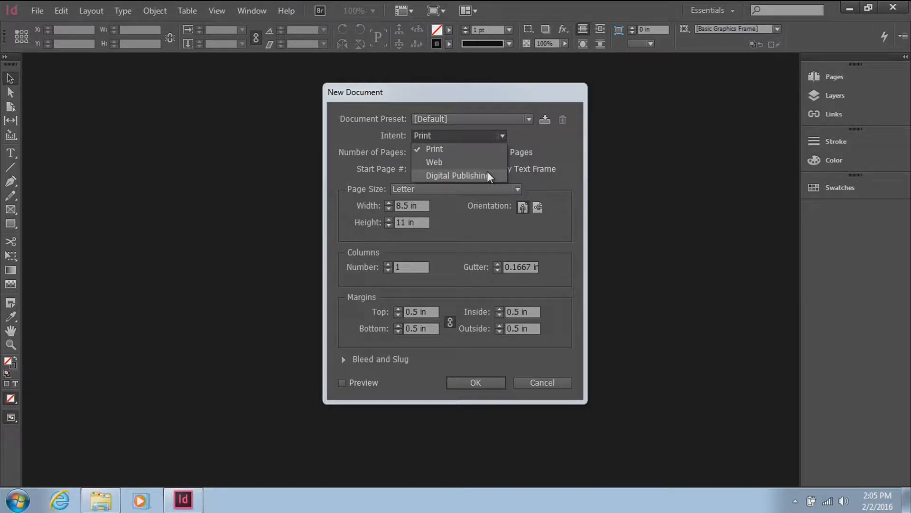
pyautogui.click(471, 147)
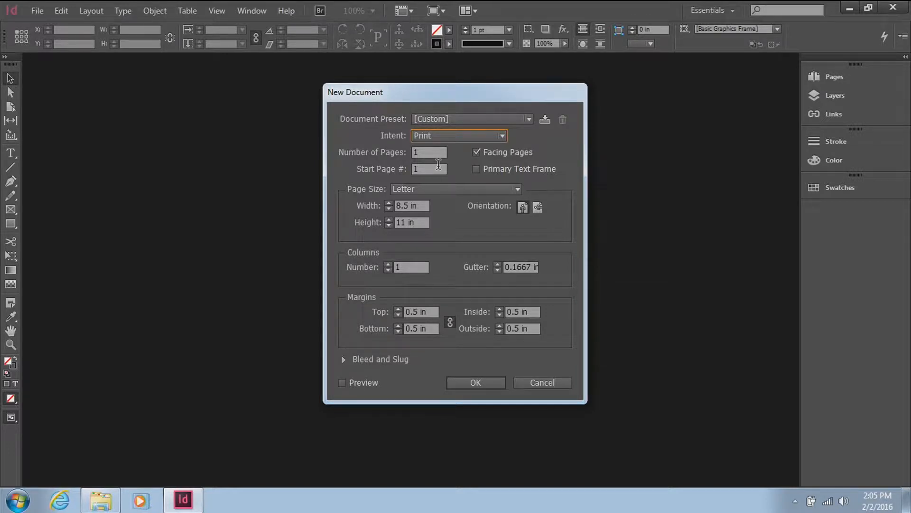
pyautogui.click(476, 152)
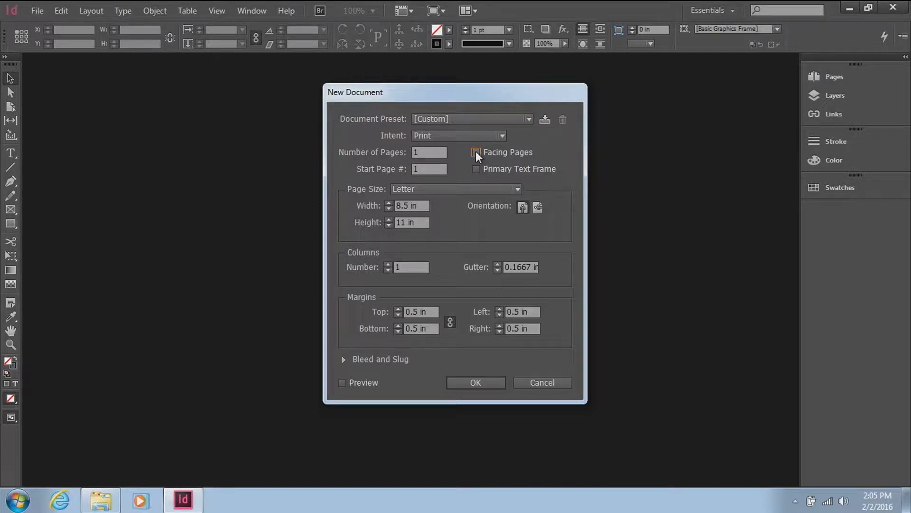
pyautogui.click(342, 383)
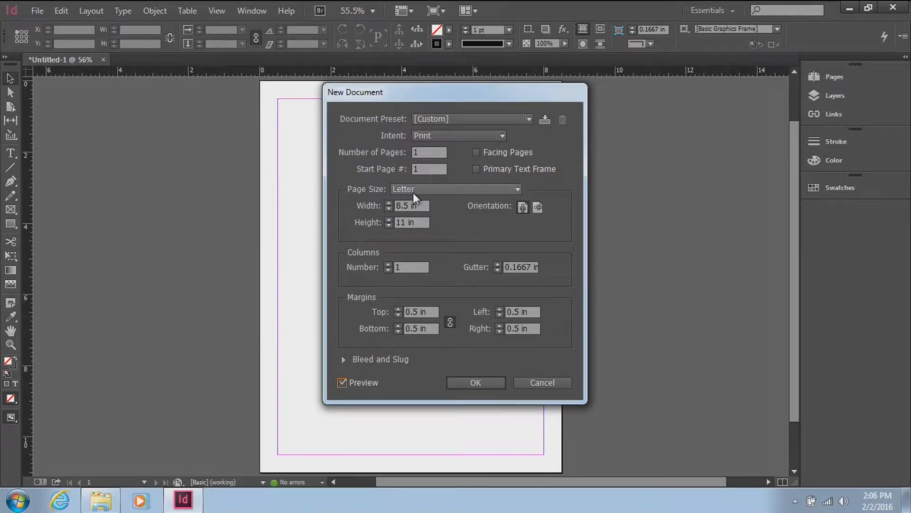
# Step: Try landscape orientation and linked 0.5625 in margins for the new document, restoring portrait and 0.5 in margins
pyautogui.click(413, 192)
pyautogui.click(413, 192)
pyautogui.click(537, 210)
pyautogui.click(523, 213)
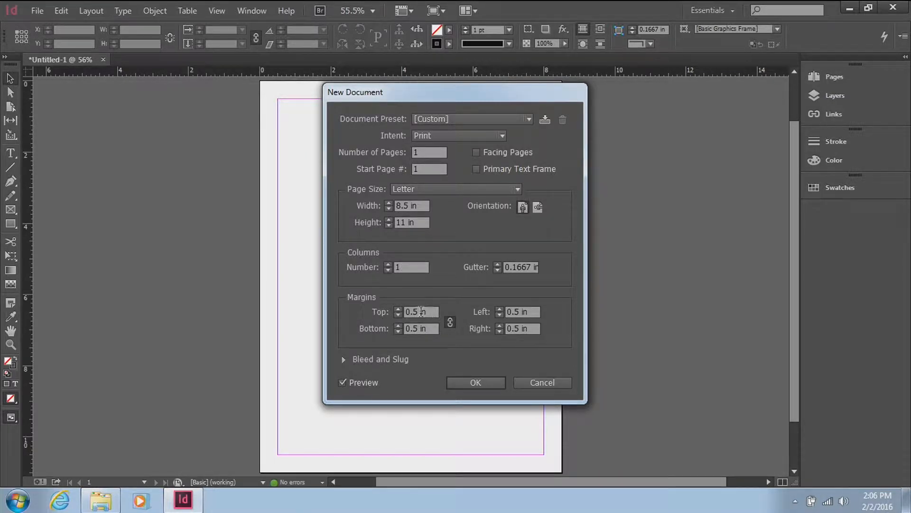
pyautogui.click(450, 323)
pyautogui.click(398, 308)
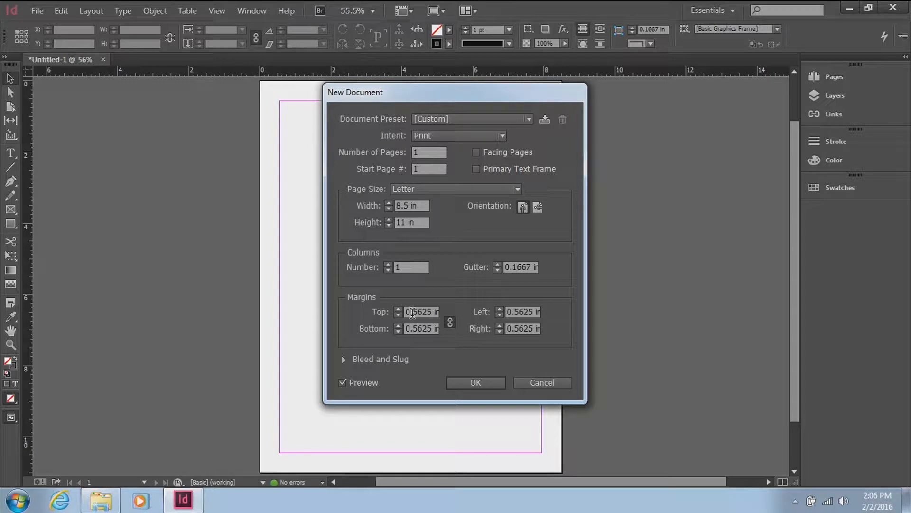
pyautogui.click(400, 315)
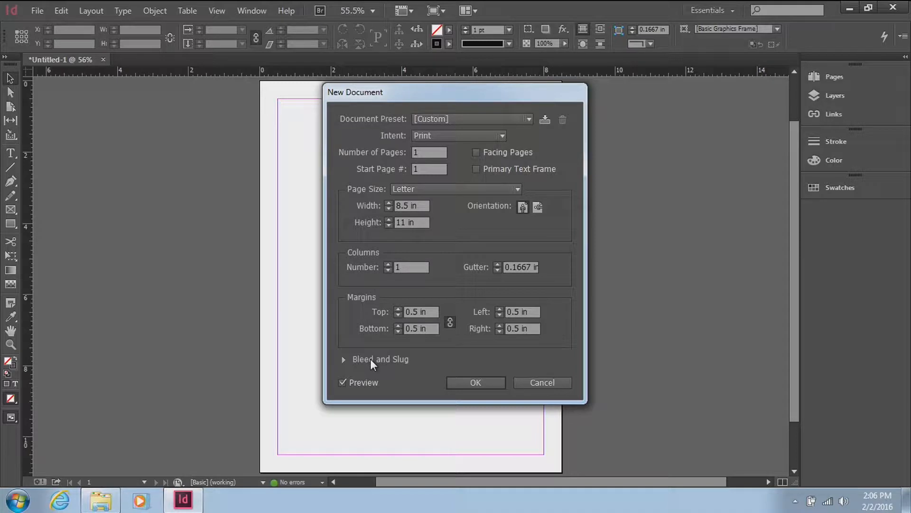
# Step: Expand the Bleed and Slug settings and create the Letter-size document
pyautogui.click(344, 359)
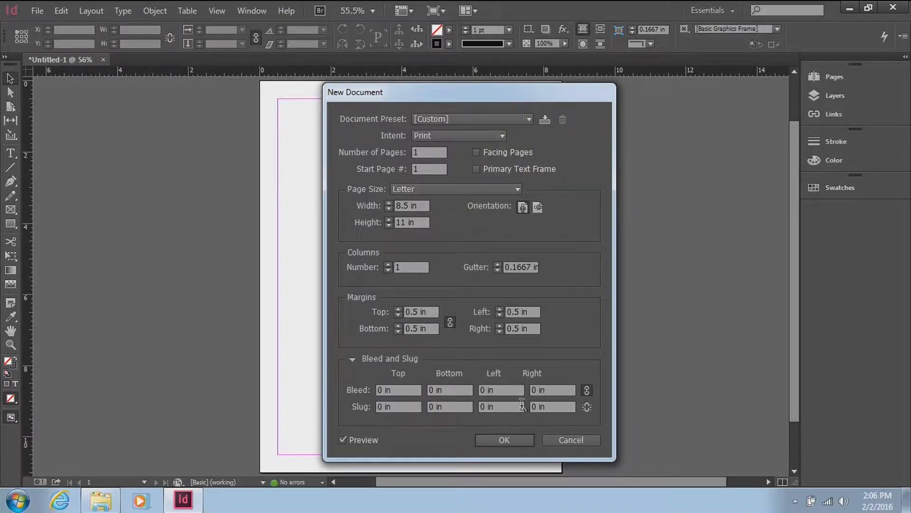
pyautogui.click(505, 440)
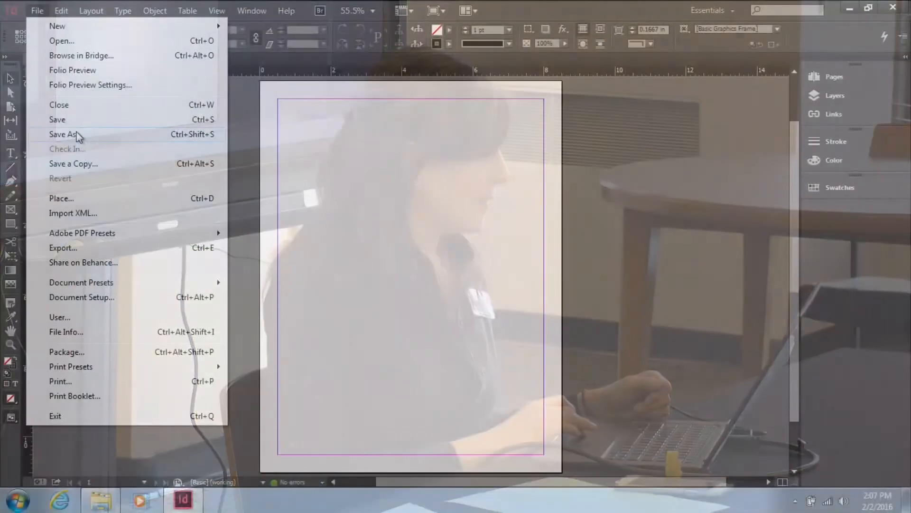
# Step: Save the document to the Desktop as Florida_Ad in the InDesign CC 2014 format
pyautogui.click(76, 135)
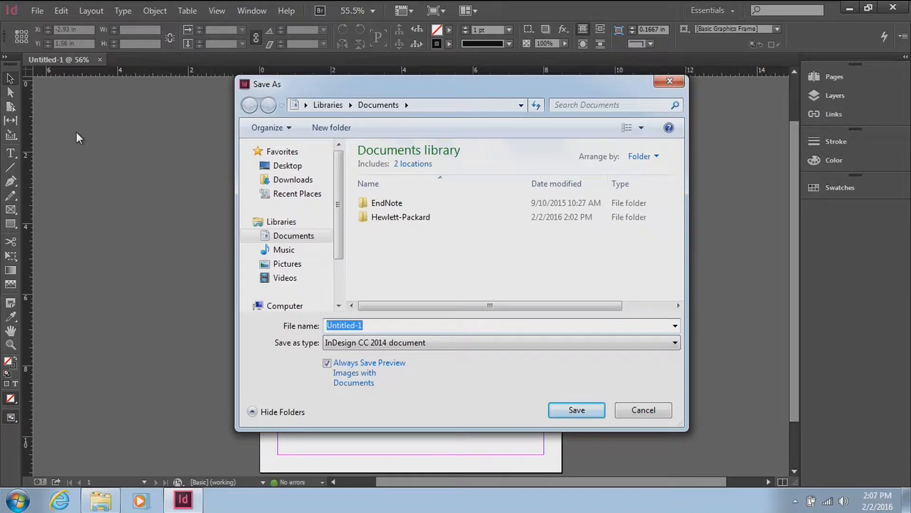
pyautogui.click(108, 506)
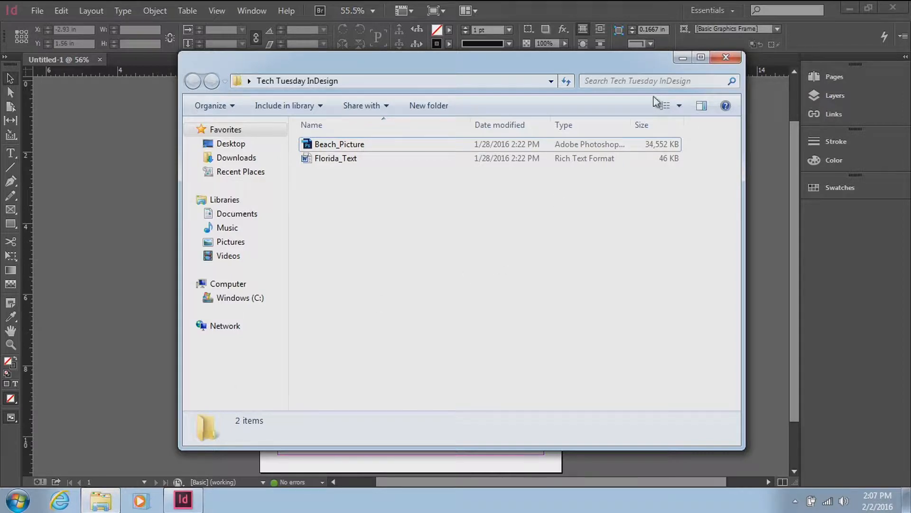
pyautogui.click(683, 61)
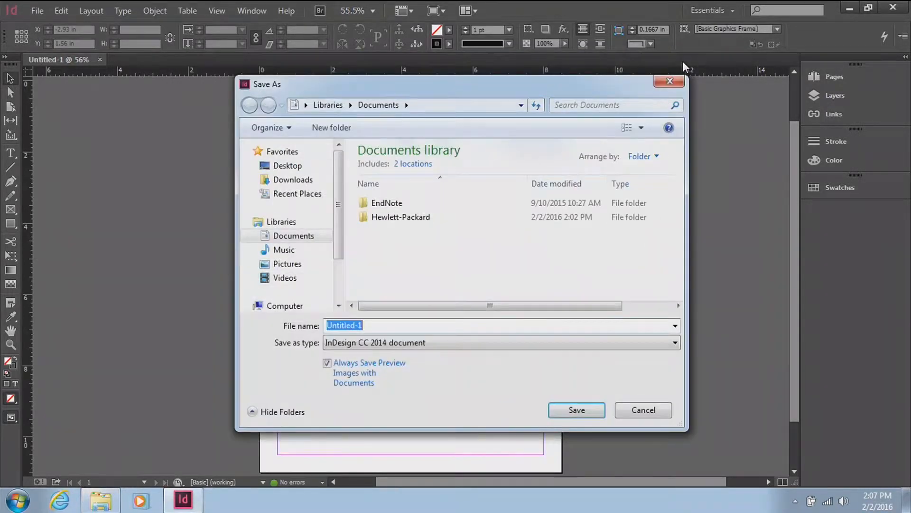
pyautogui.click(291, 171)
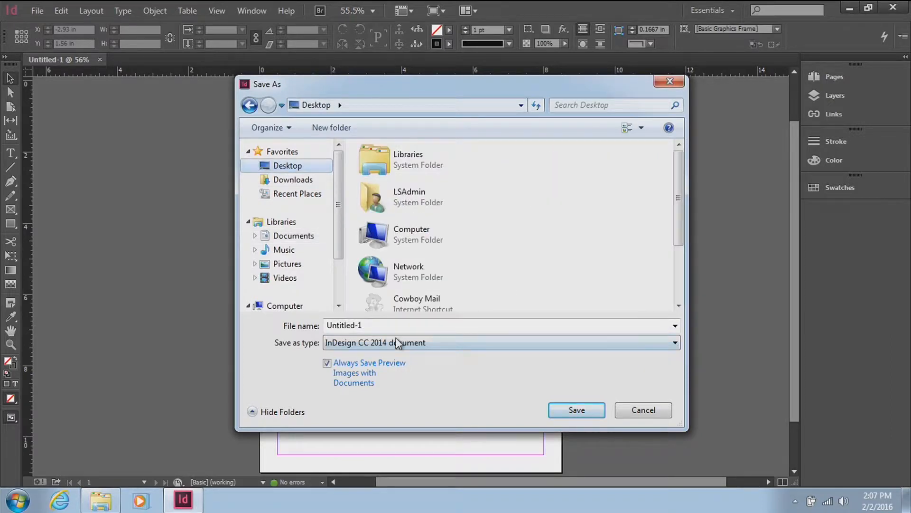
pyautogui.click(406, 326)
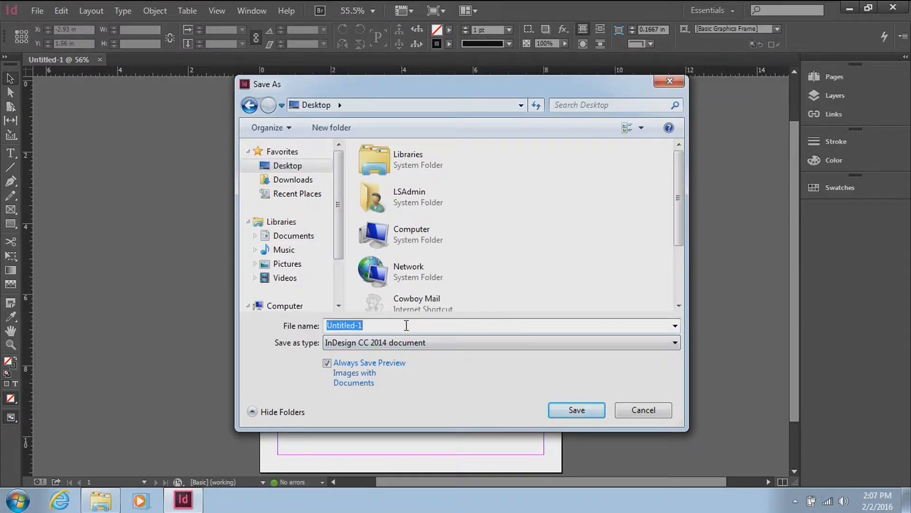
pyautogui.write('Florida_Ad')
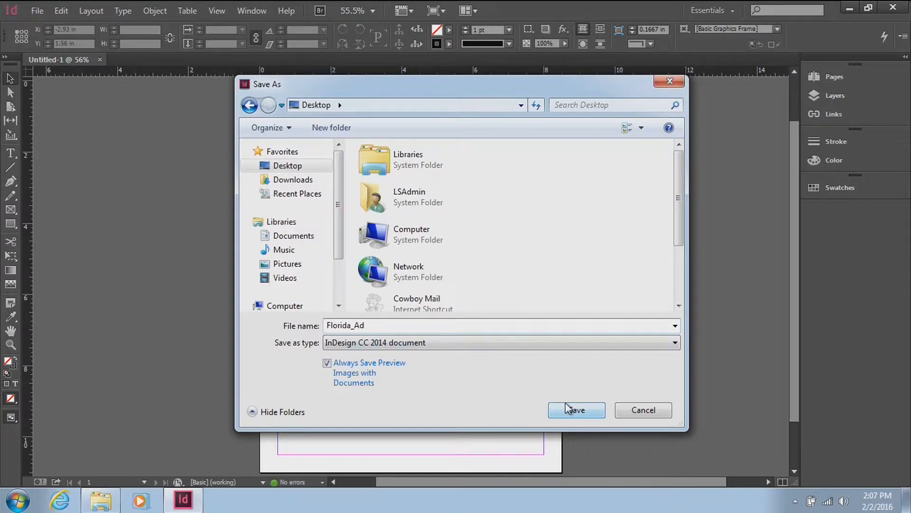
pyautogui.click(577, 411)
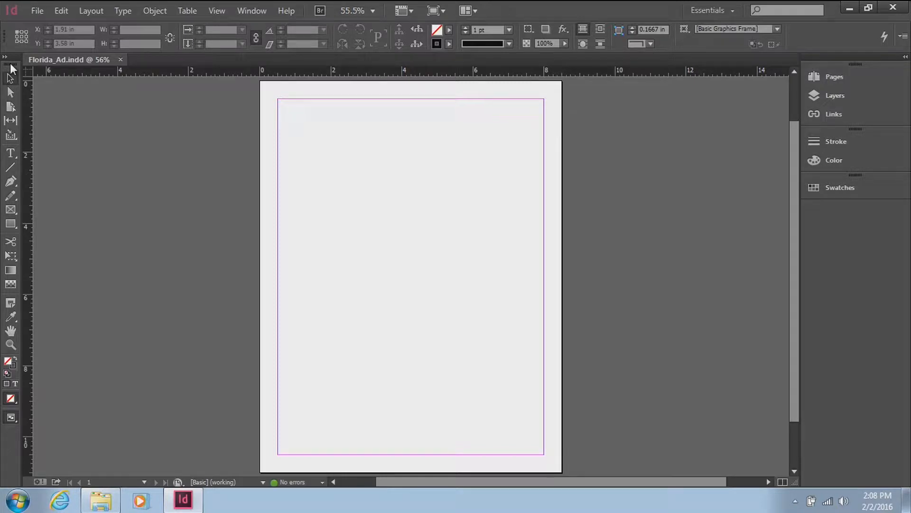
# Step: Undock the Tools panel into a single horizontal row and close it
pyautogui.moveTo(10, 64)
pyautogui.mouseDown()
pyautogui.moveTo(94, 131)
pyautogui.moveTo(33, 69)
pyautogui.moveTo(4, 64)
pyautogui.mouseUp()
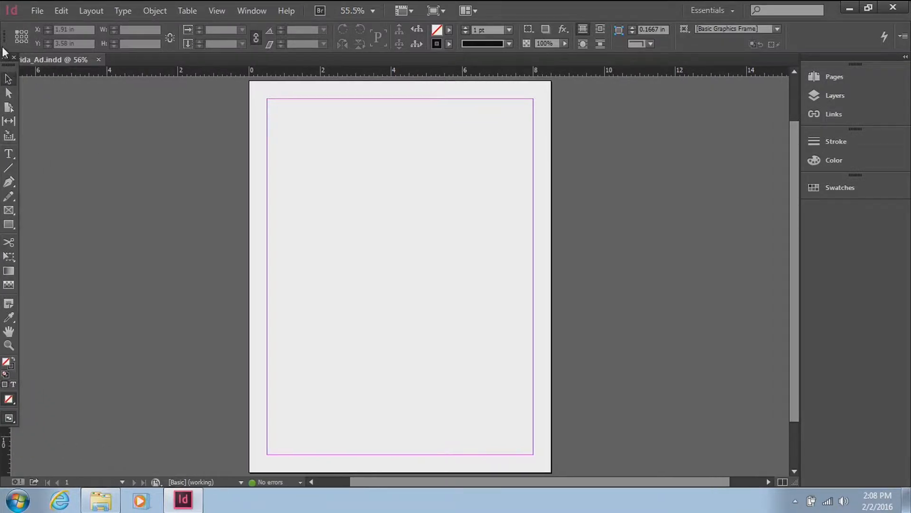
pyautogui.click(4, 59)
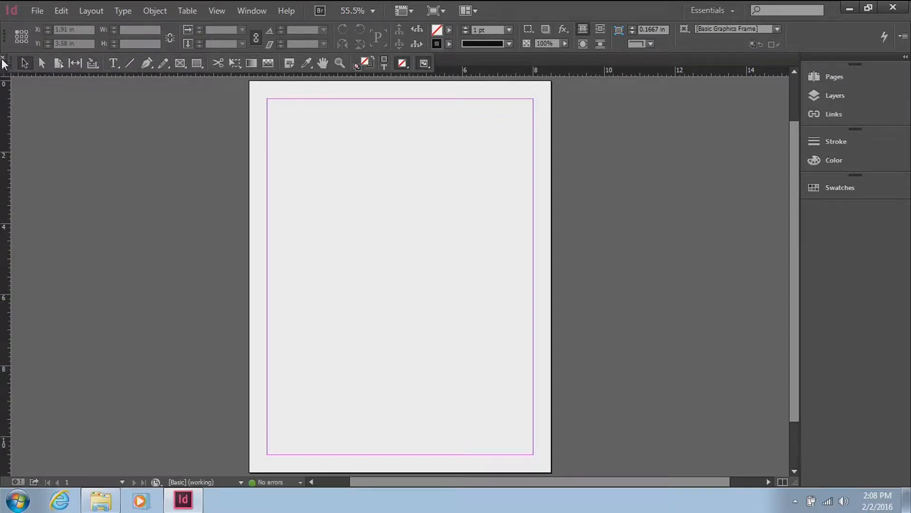
pyautogui.click(2, 58)
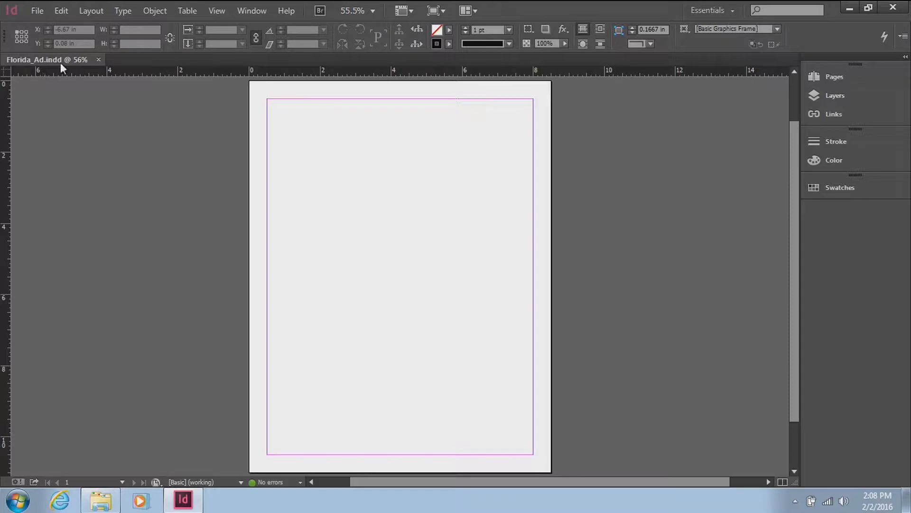
pyautogui.click(215, 1)
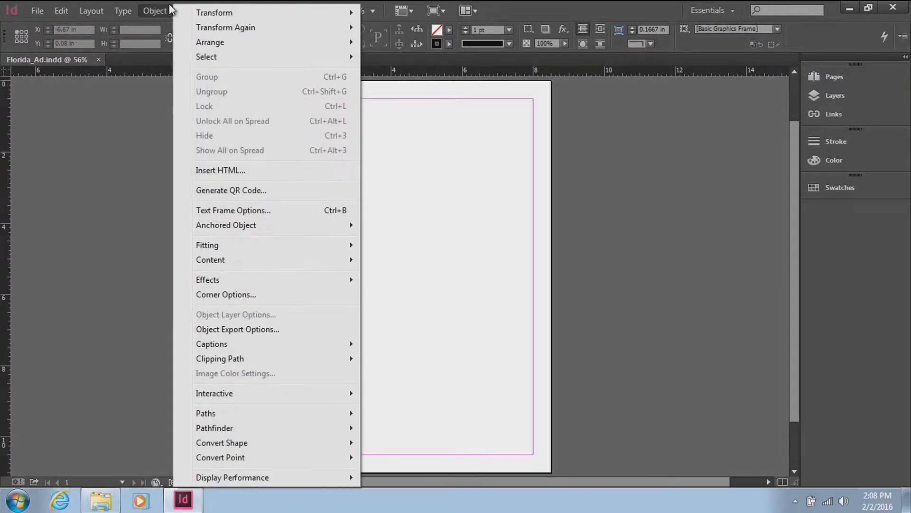
pyautogui.moveTo(121, 1)
pyautogui.moveTo(92, 7)
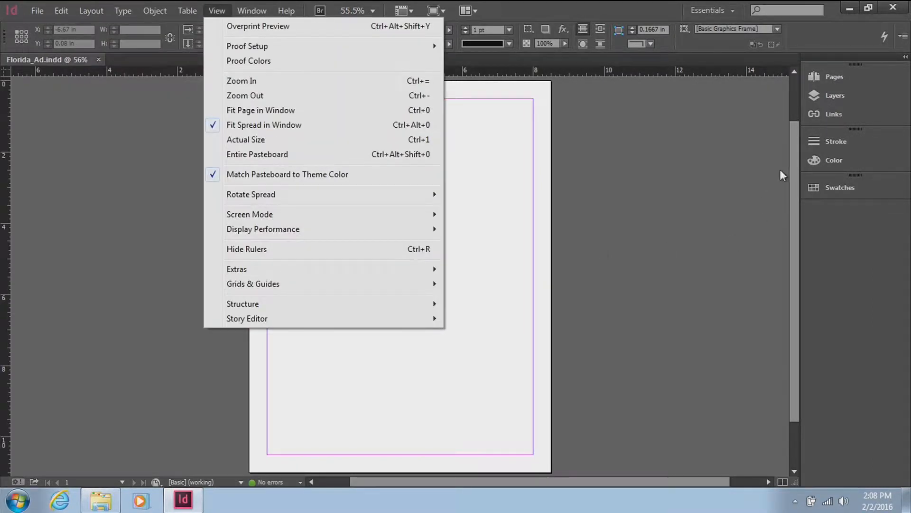
pyautogui.click(901, 84)
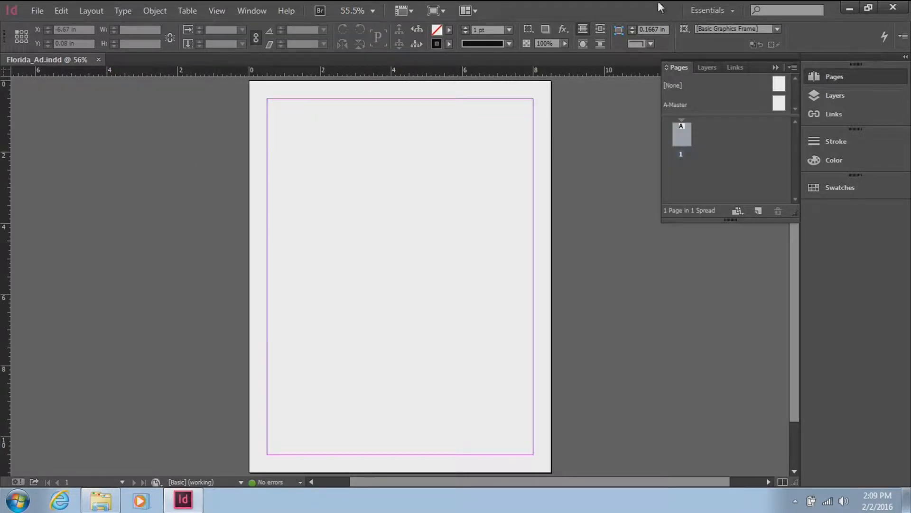
# Step: Switch the workspace to Typography to view its panels, and settle on the Advanced workspace
pyautogui.click(711, 9)
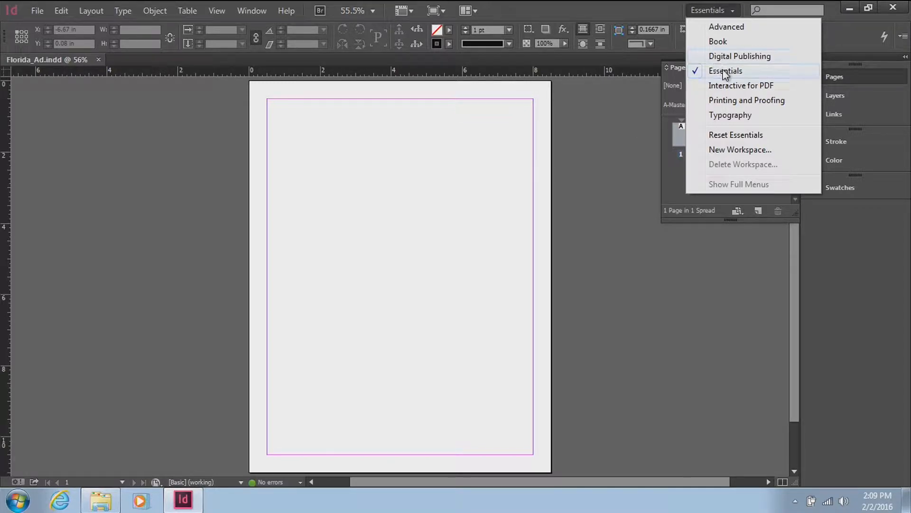
pyautogui.click(730, 116)
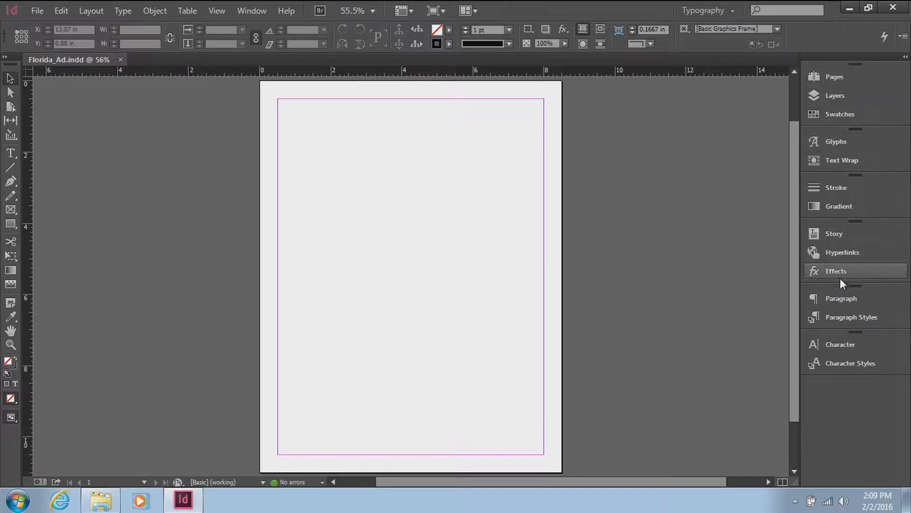
pyautogui.click(697, 8)
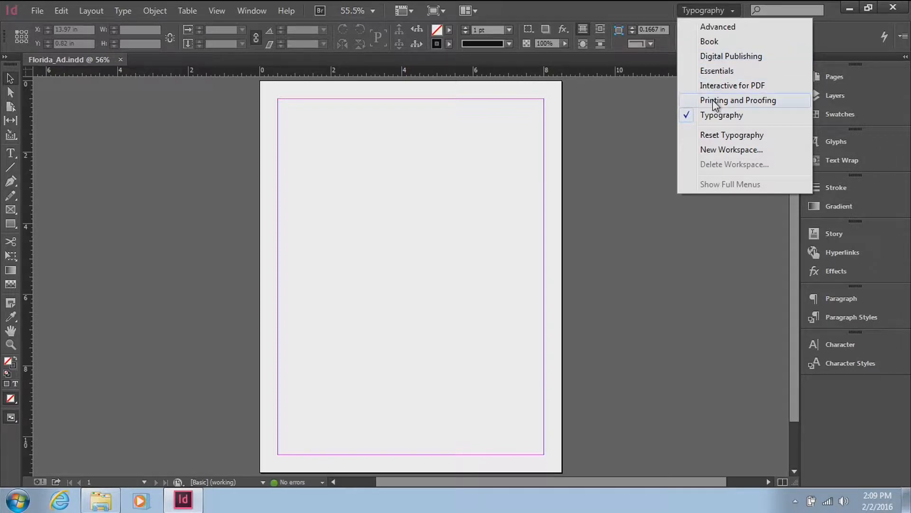
pyautogui.click(719, 28)
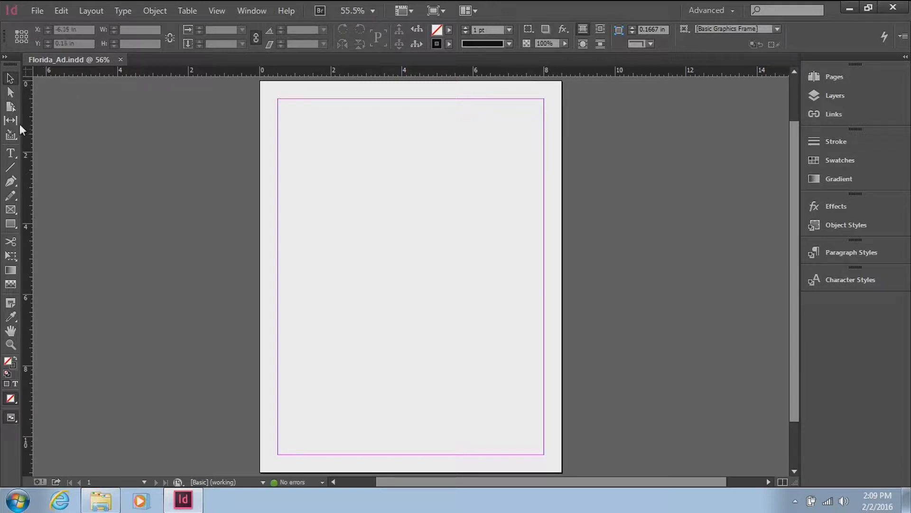
# Step: View the hidden variants of the Type tool and return to the Selection tool
pyautogui.click(10, 155)
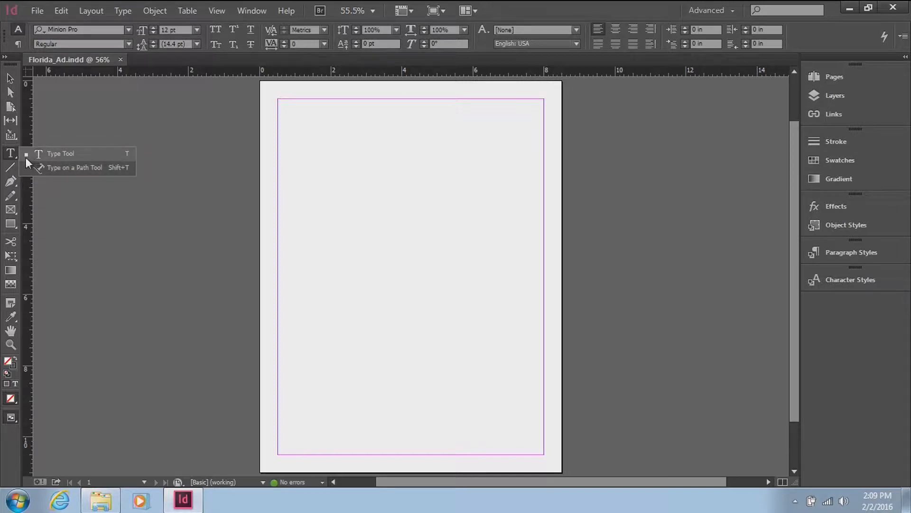
pyautogui.click(49, 128)
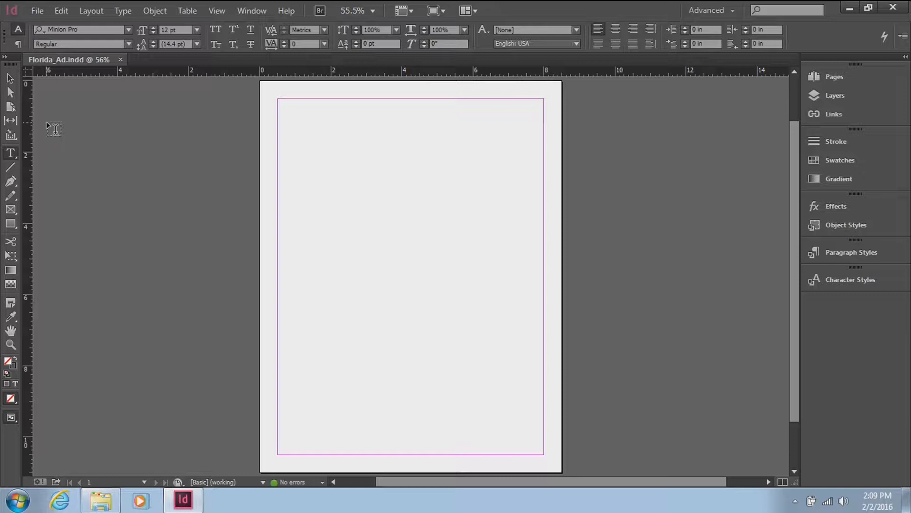
pyautogui.click(12, 79)
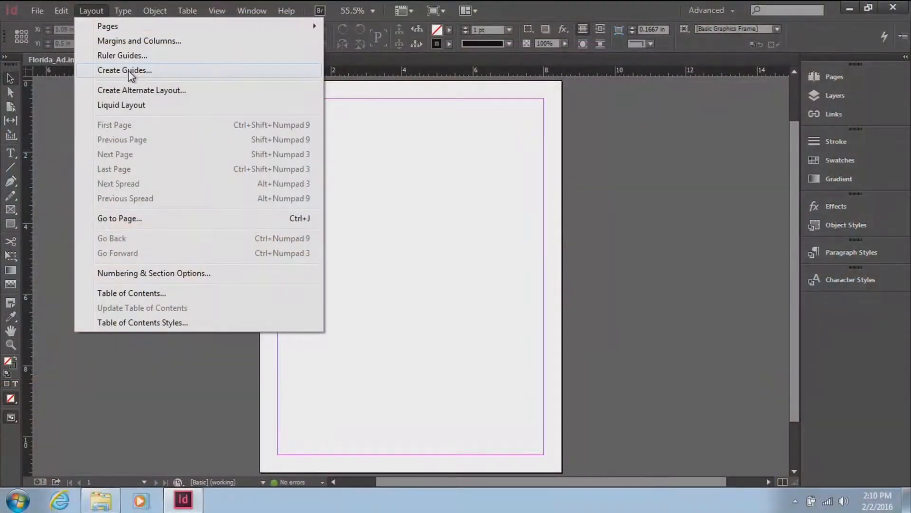
# Step: Create page guides with 3 rows and 2 columns, previewing them and fitting them to the margins instead of the page
pyautogui.click(128, 71)
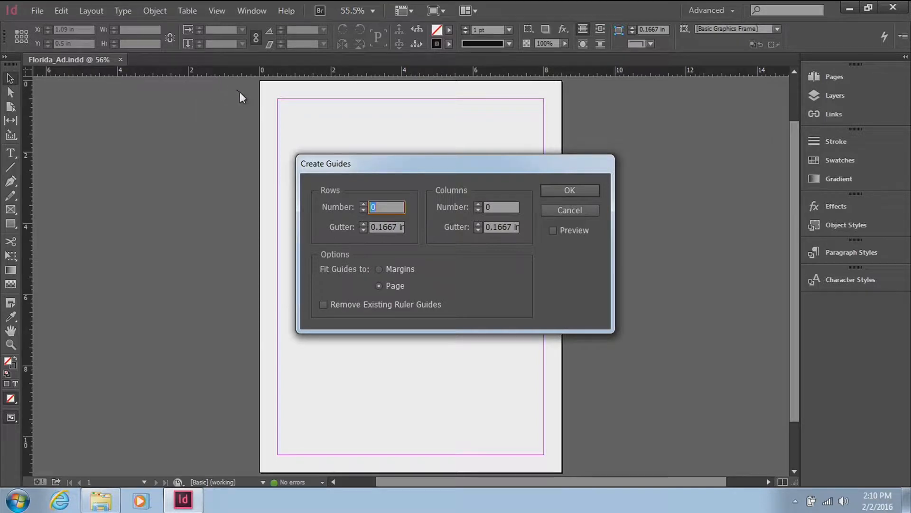
pyautogui.doubleClick(364, 204)
pyautogui.click(559, 231)
pyautogui.moveTo(520, 162); pyautogui.dragTo(700, 235)
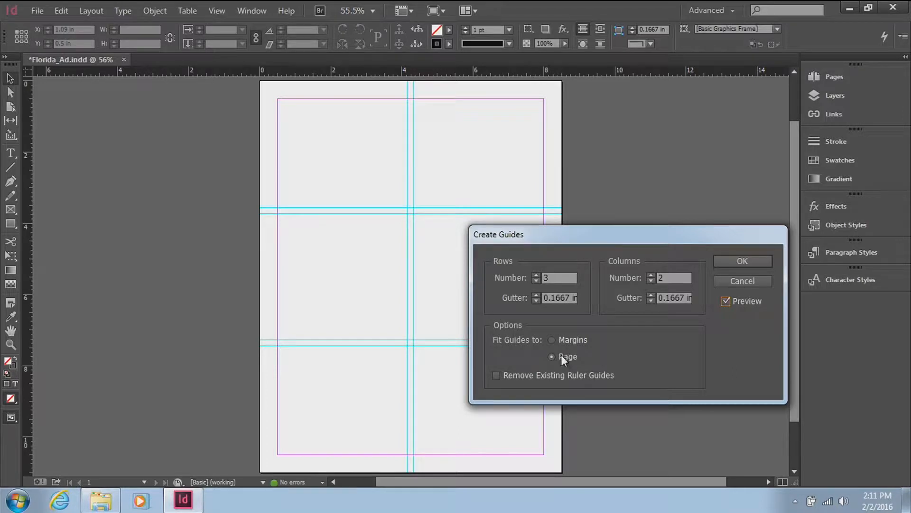
pyautogui.click(568, 340)
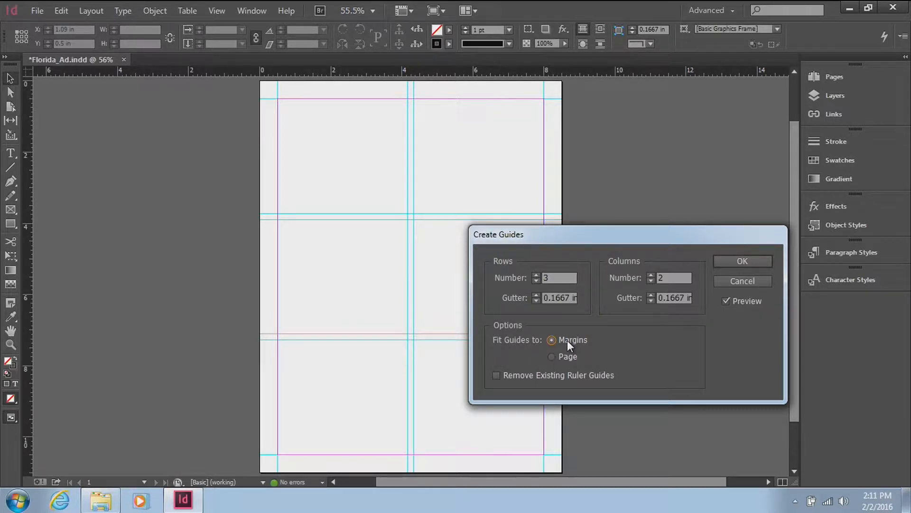
pyautogui.click(741, 263)
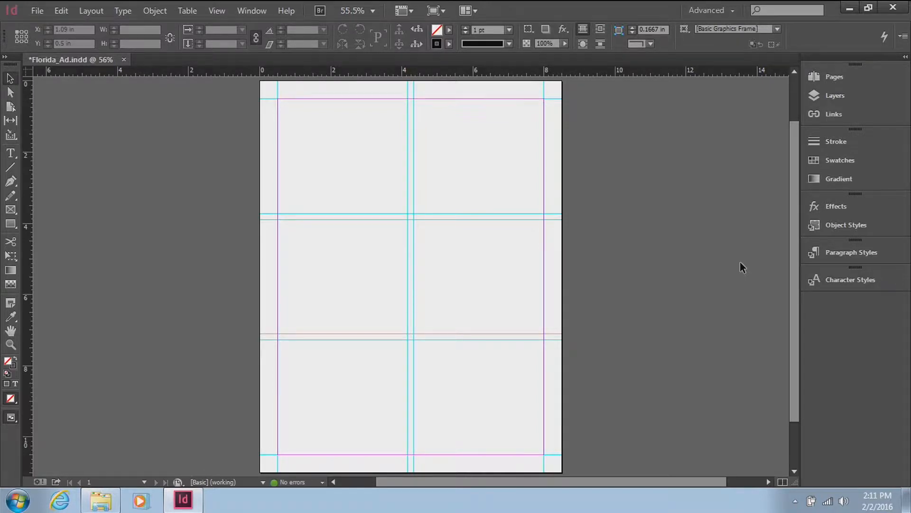
# Step: Toggle between Normal and Preview screen modes to check the page without guides, ending in Normal mode
pyautogui.press('w')
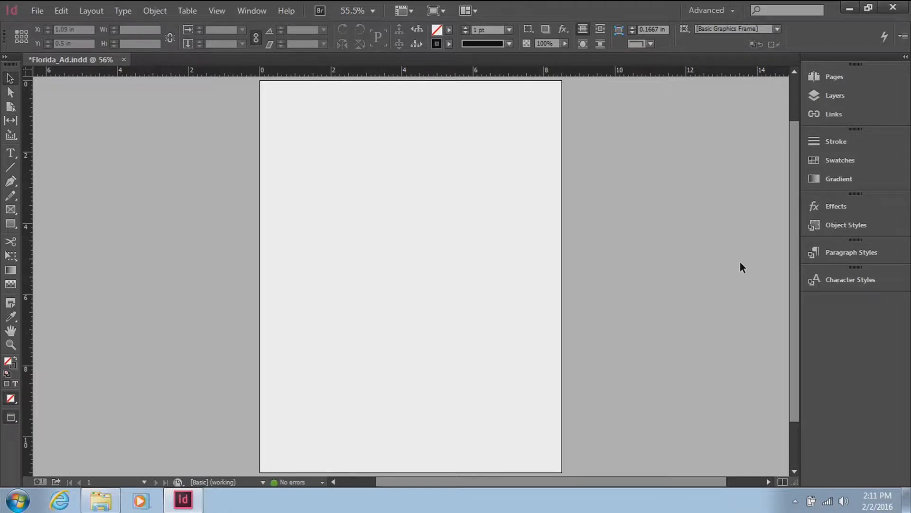
pyautogui.press('w')
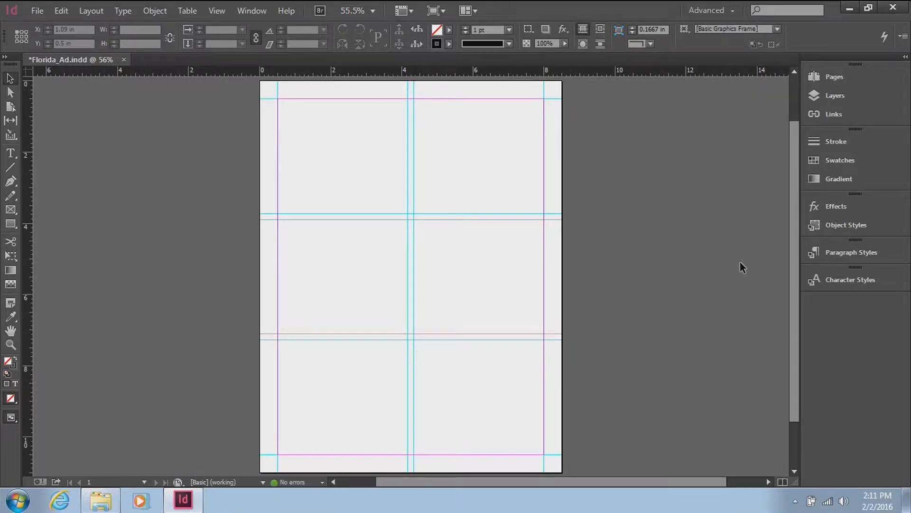
pyautogui.press('w')
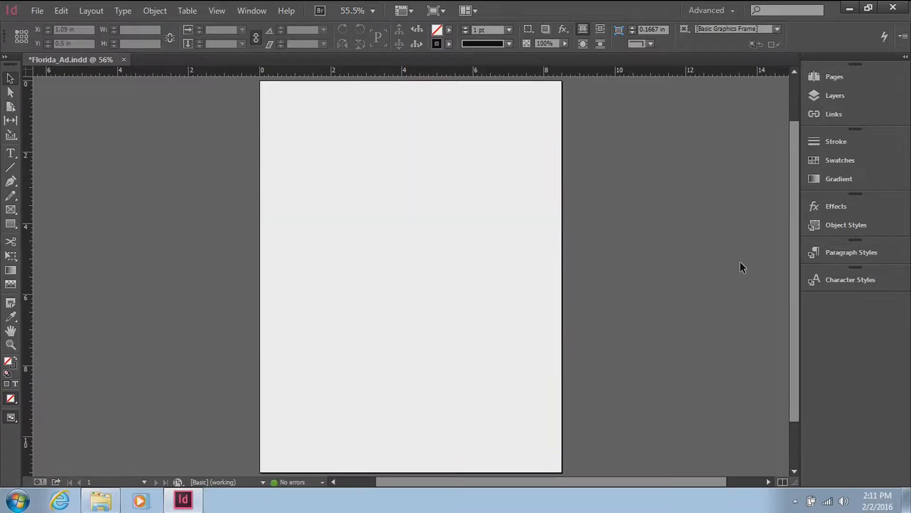
pyautogui.press('w')
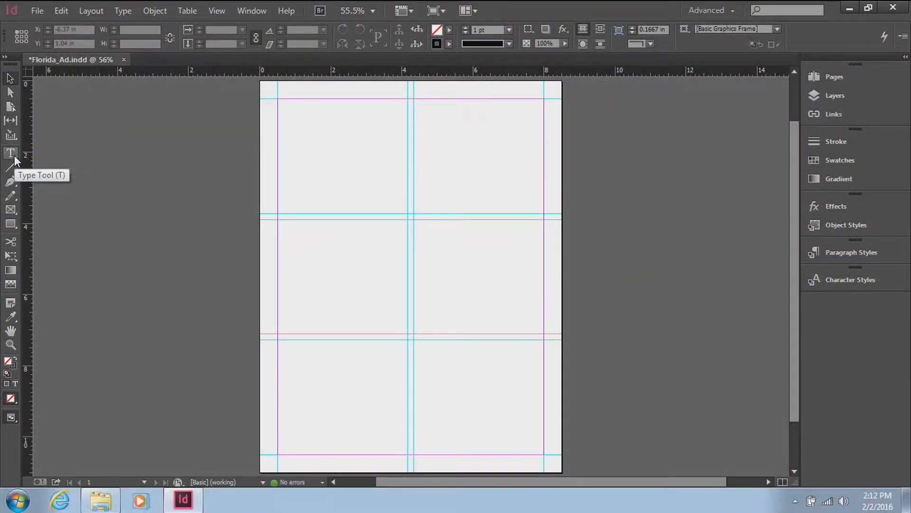
# Step: Activate the Type tool and undo the guide creation
pyautogui.click(10, 153)
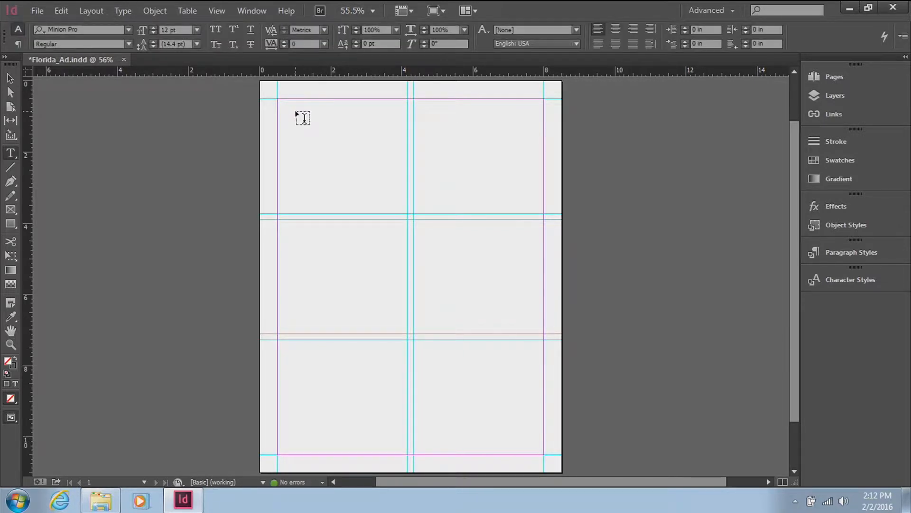
pyautogui.hotkey('ctrl', 'z')
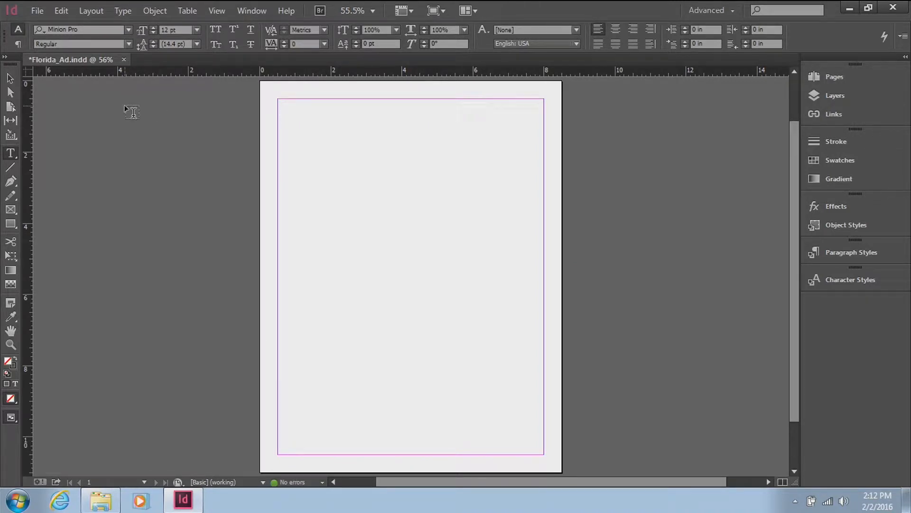
# Step: Create guides dividing the page into 3 rows and 2 columns, fitted to the margins
pyautogui.click(95, 9)
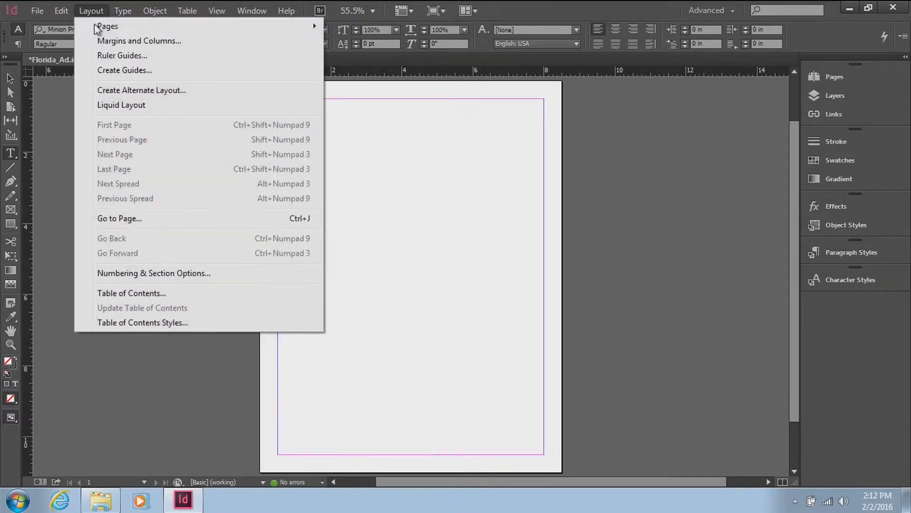
pyautogui.click(112, 70)
pyautogui.write('3')
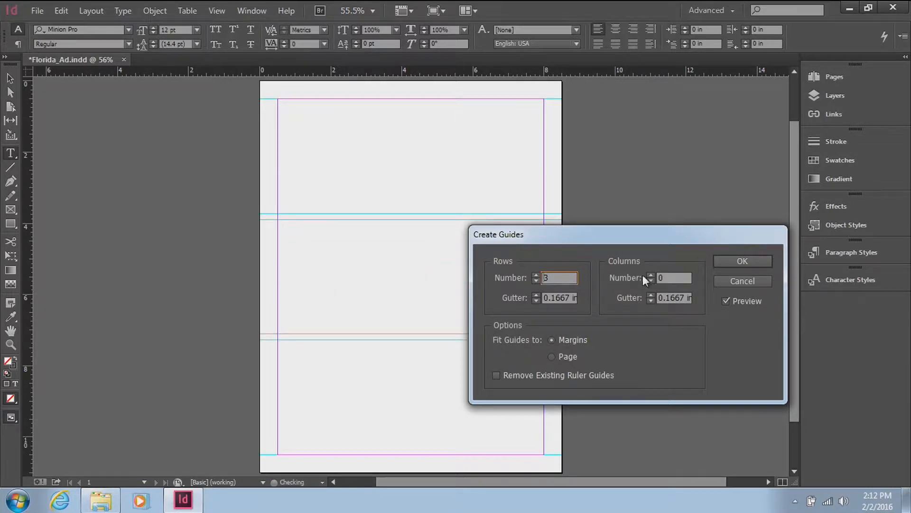
pyautogui.click(652, 275)
pyautogui.click(651, 275)
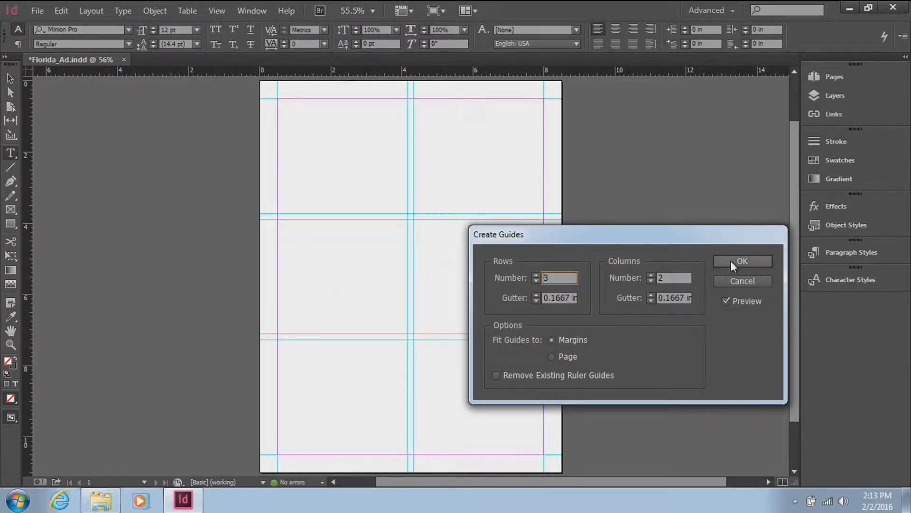
pyautogui.click(730, 260)
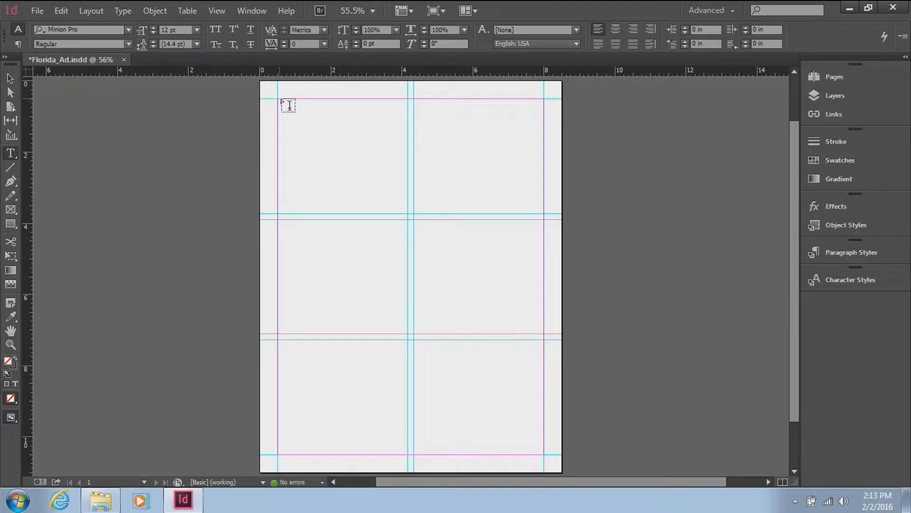
# Step: Draw a text frame about 6 in wide from the page's upper-left margin corner, containing "Visit Florida!" followed by placeholder text
pyautogui.moveTo(280, 99)
pyautogui.mouseDown()
pyautogui.moveTo(346, 143)
pyautogui.moveTo(491, 199)
pyautogui.mouseUp()
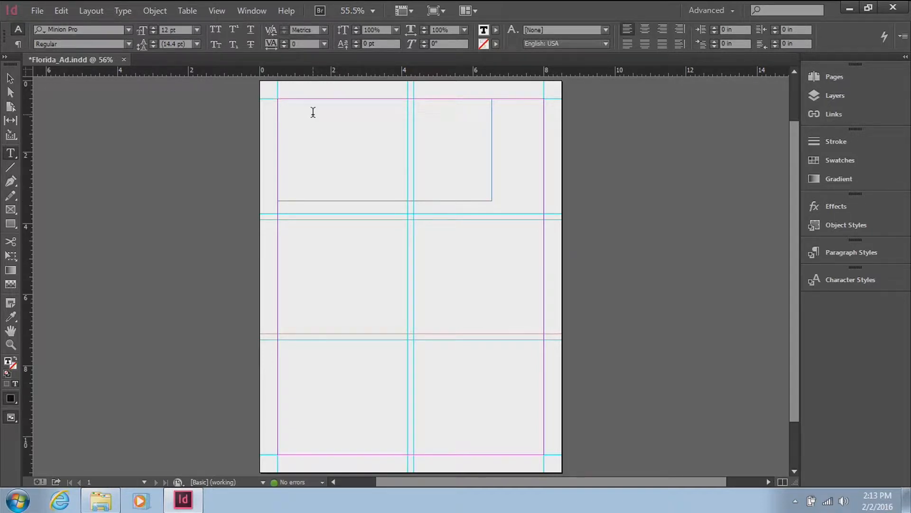
pyautogui.write('Visit Florida!')
pyautogui.click(128, 9)
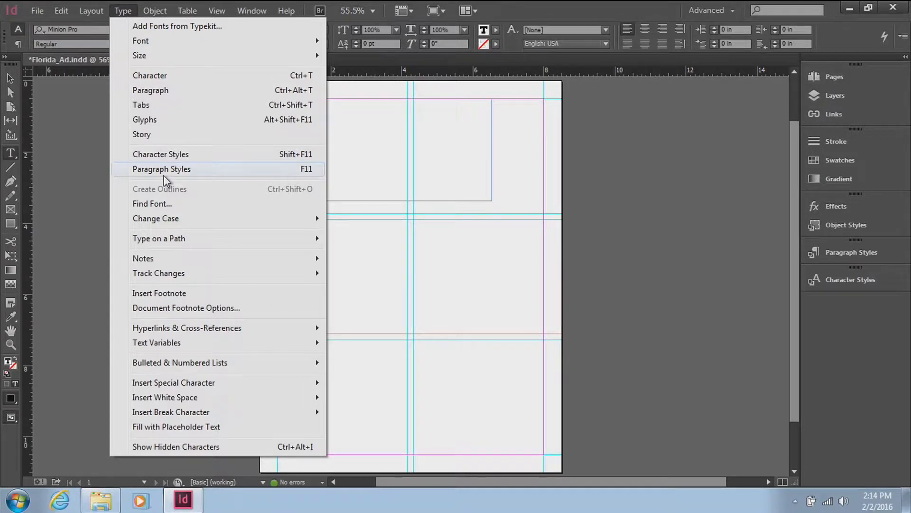
pyautogui.click(205, 430)
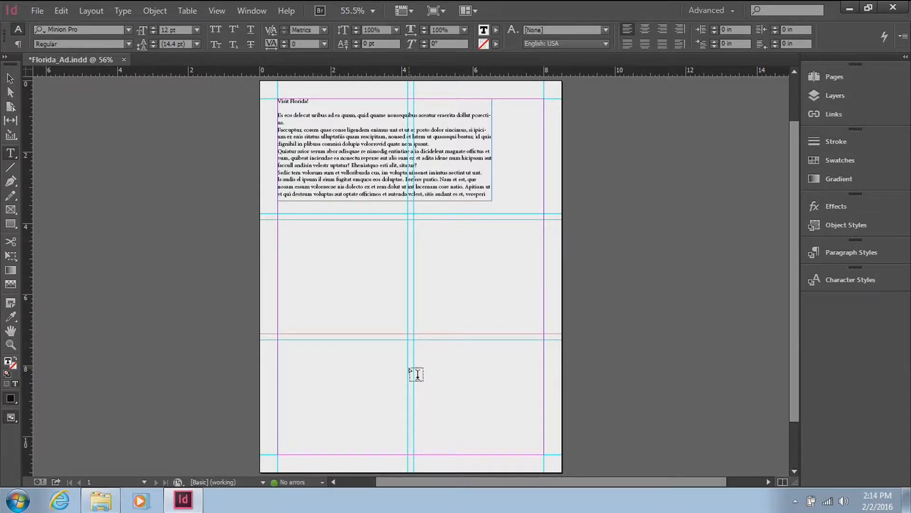
# Step: Draw a text frame about 3.67 by 2.52 in in the lower-right guide cell and place Florida_Text from the Tech Tuesday InDesign folder
pyautogui.moveTo(414, 366); pyautogui.dragTo(545, 455)
pyautogui.click(41, 13)
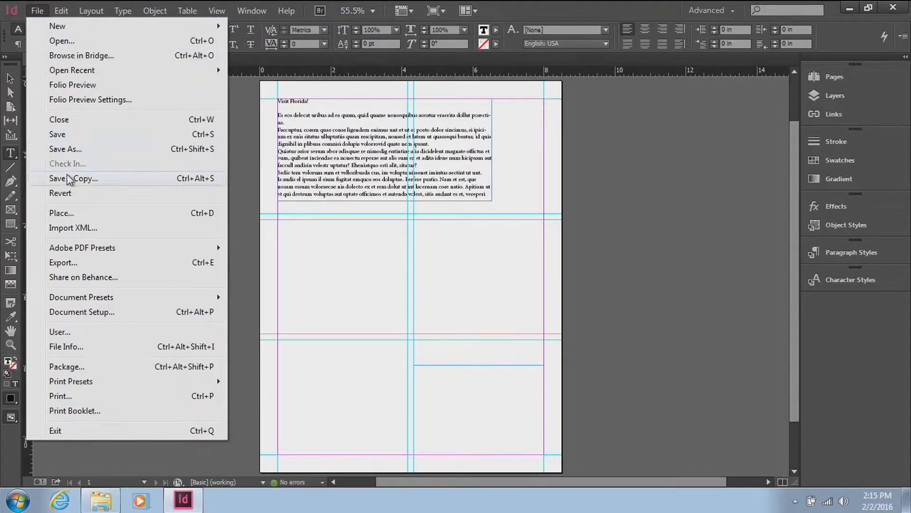
pyautogui.click(69, 214)
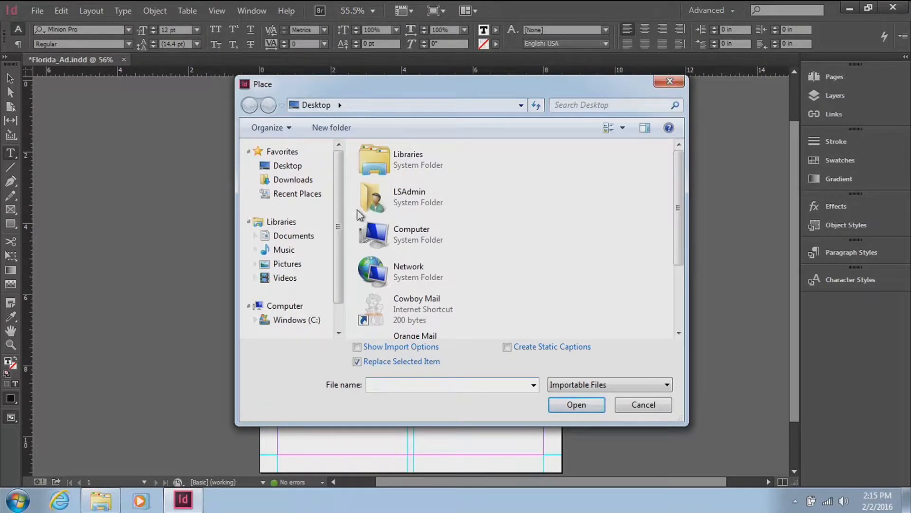
pyautogui.click(285, 170)
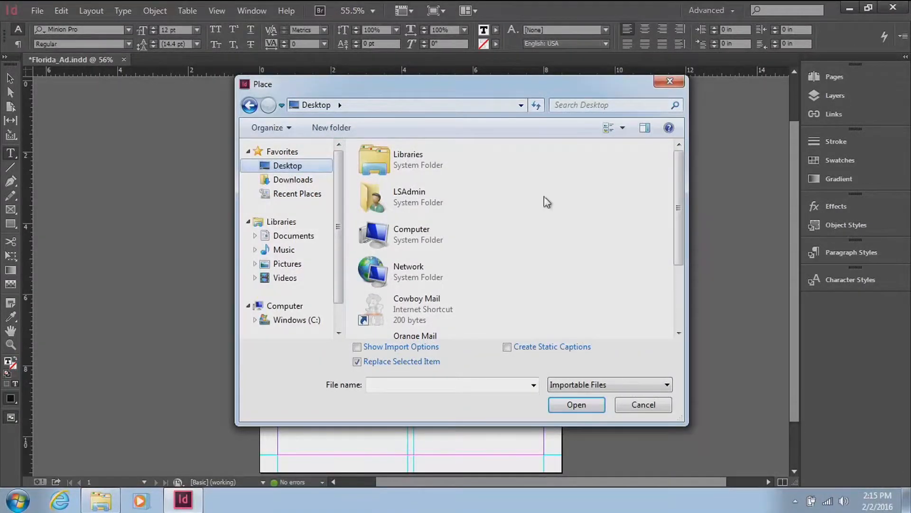
pyautogui.moveTo(682, 212); pyautogui.dragTo(689, 283)
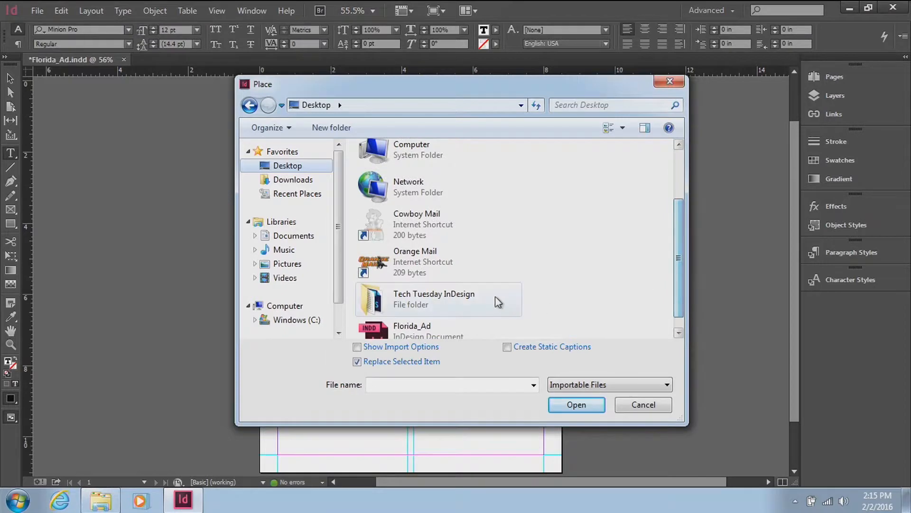
pyautogui.doubleClick(484, 300)
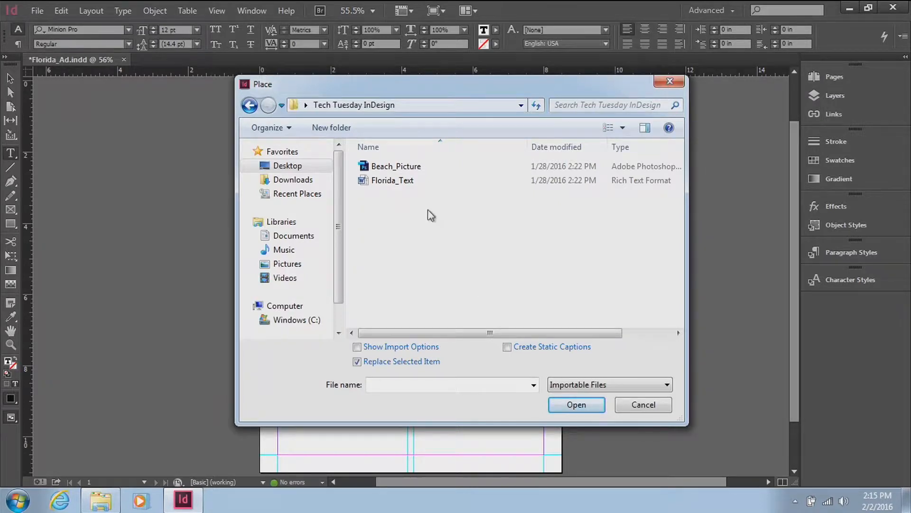
pyautogui.click(424, 179)
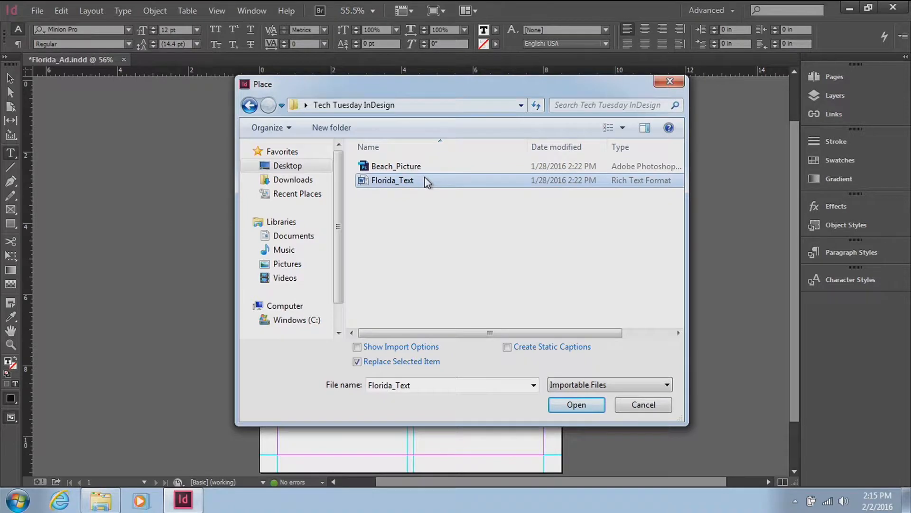
pyautogui.click(589, 404)
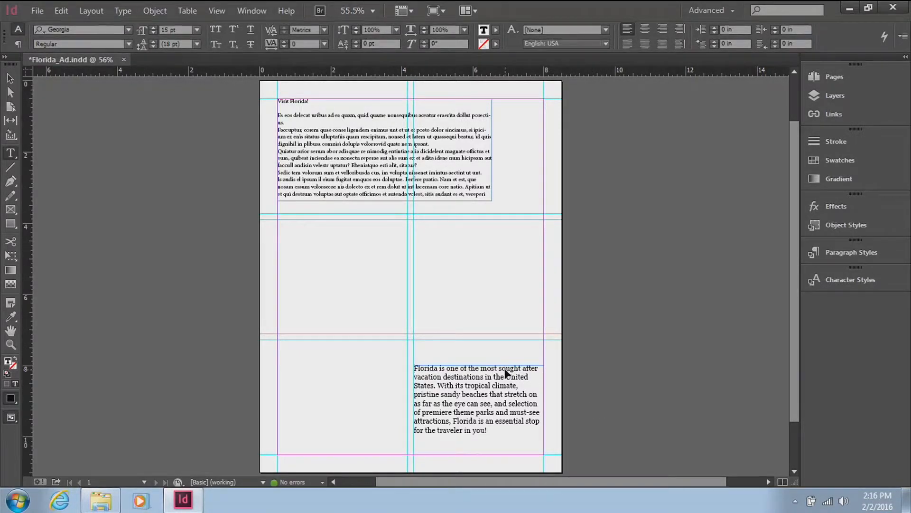
pyautogui.press('Escape')
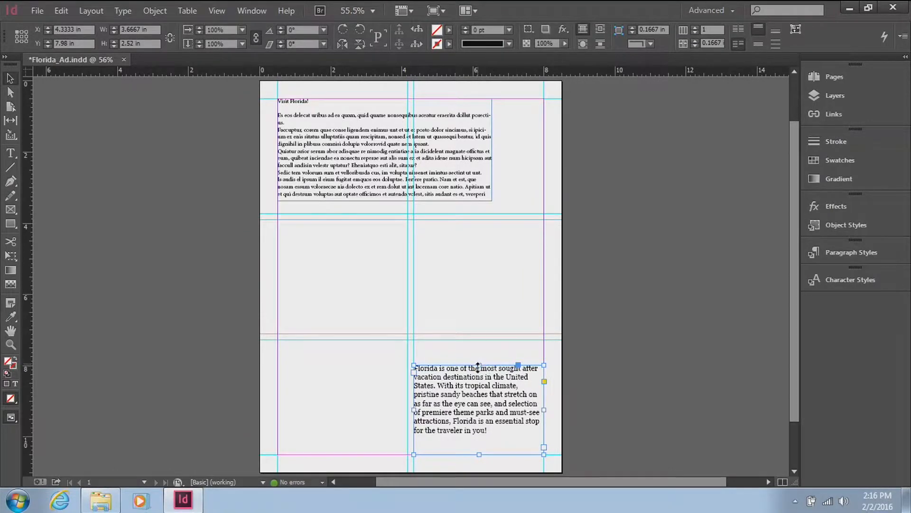
# Step: Lower the top edge of the imported Florida text frame so the frame is about 2.18 in high
pyautogui.moveTo(479, 364); pyautogui.dragTo(483, 377)
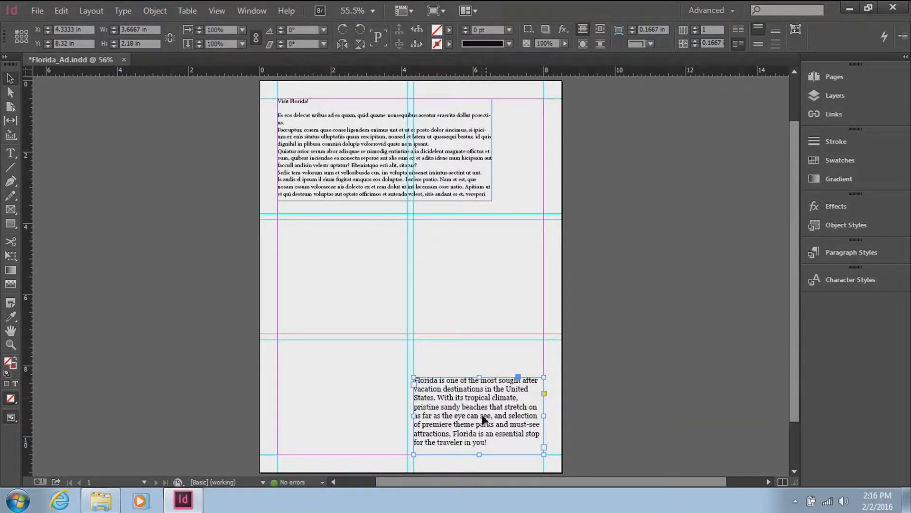
pyautogui.click(11, 153)
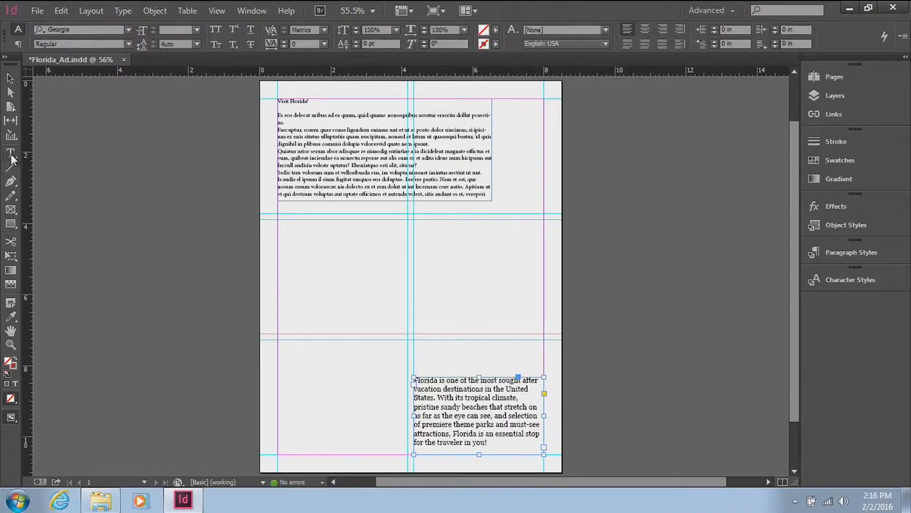
pyautogui.click(437, 396)
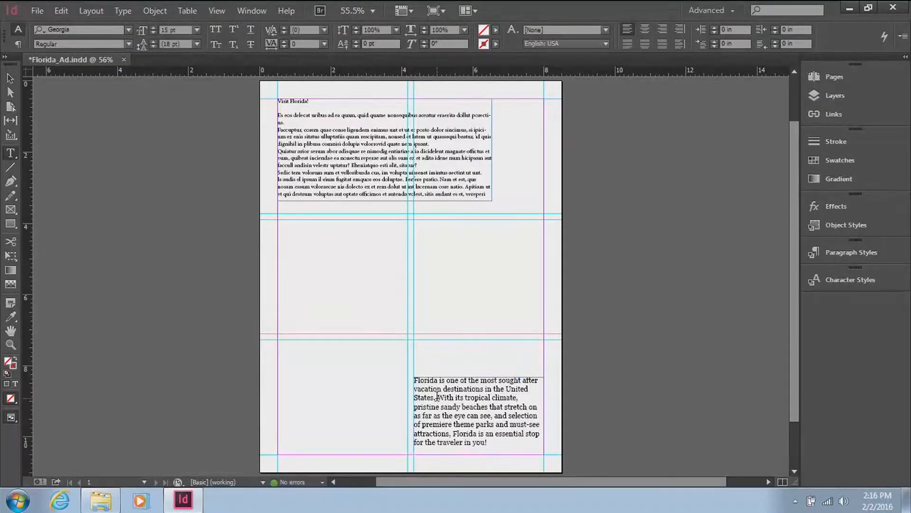
pyautogui.click(16, 76)
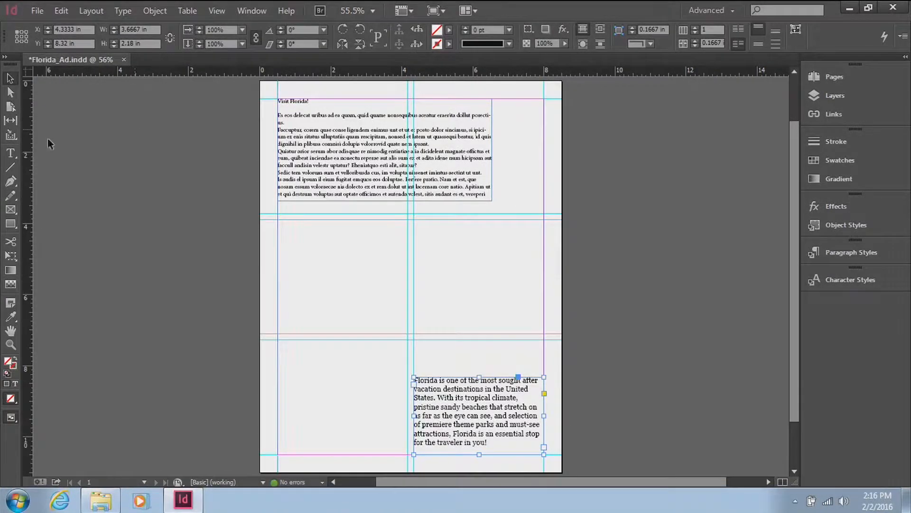
# Step: Set the word "Visit" in the heading to the Magneto font at 60 pt
pyautogui.click(8, 155)
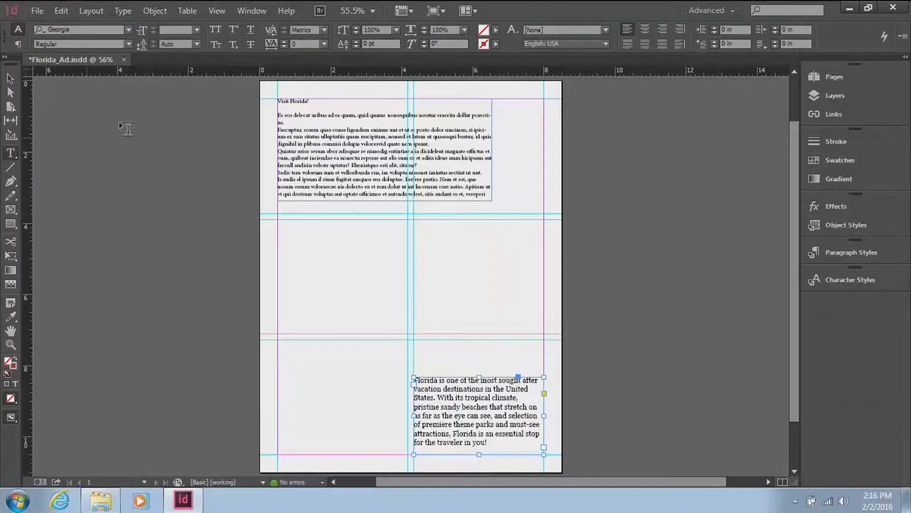
pyautogui.click(285, 101)
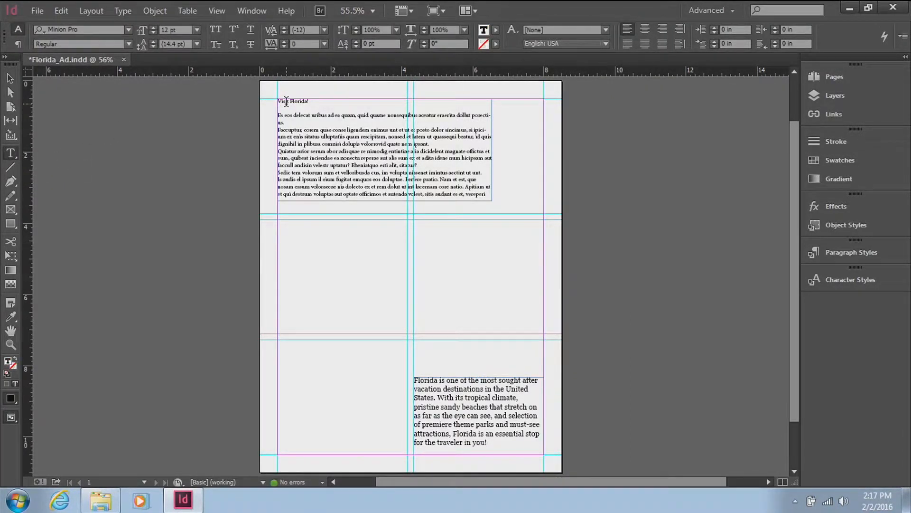
pyautogui.doubleClick(287, 101)
pyautogui.click(129, 30)
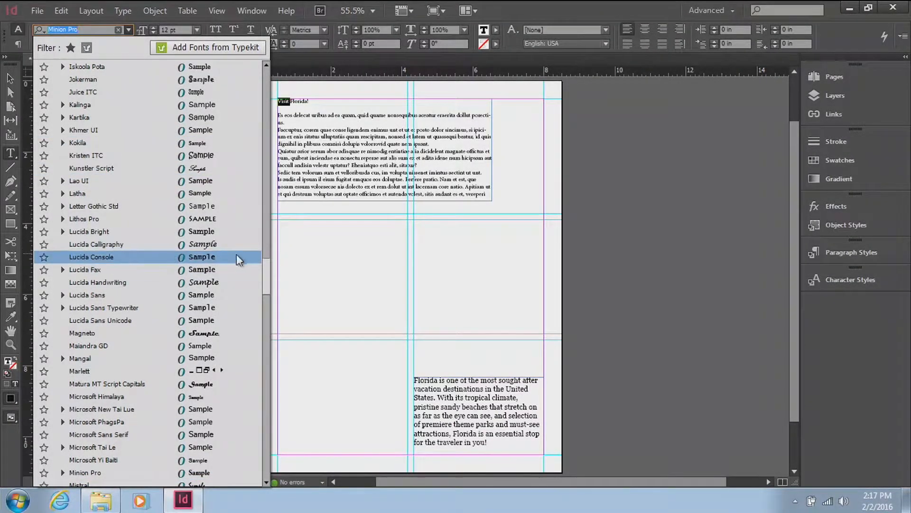
pyautogui.moveTo(267, 271)
pyautogui.mouseDown()
pyautogui.moveTo(271, 293)
pyautogui.moveTo(275, 283)
pyautogui.mouseUp()
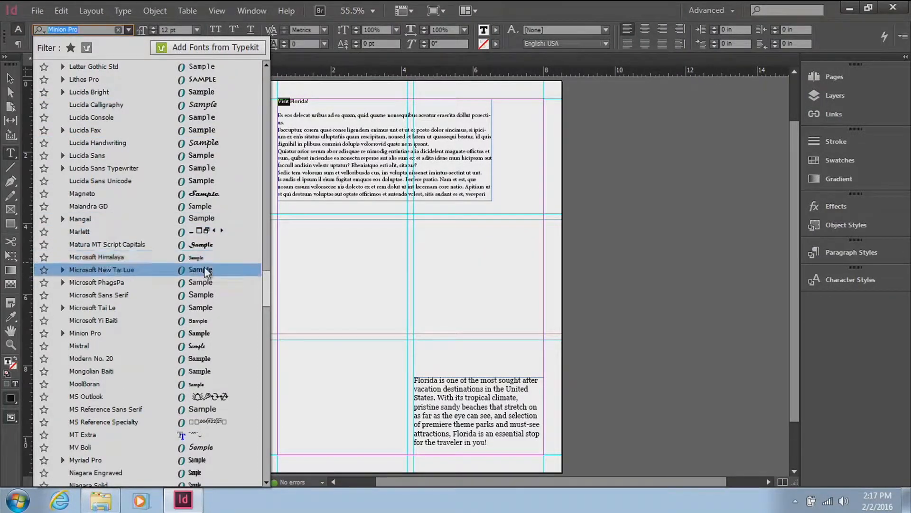
pyautogui.click(221, 199)
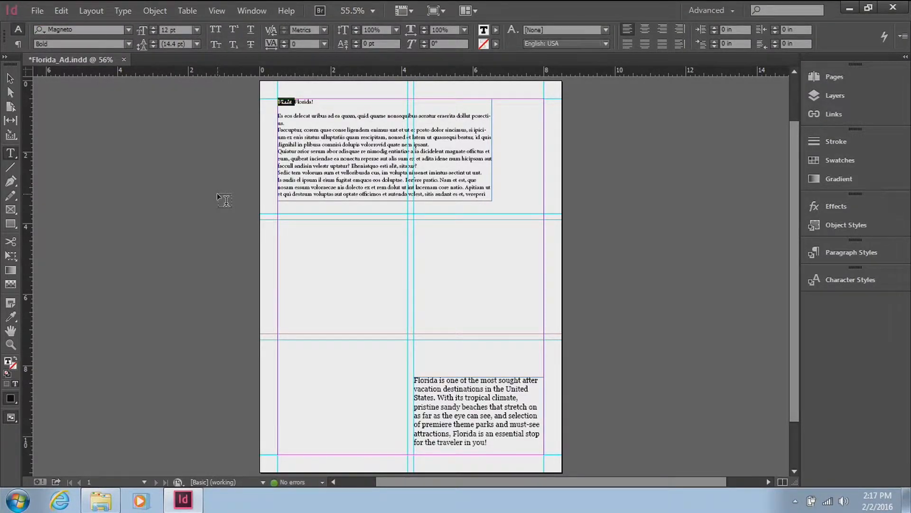
pyautogui.click(195, 31)
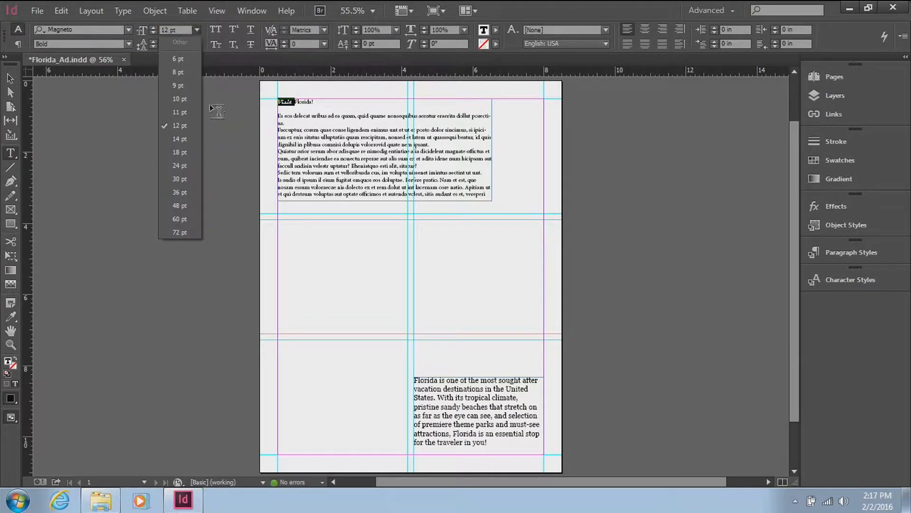
pyautogui.click(188, 217)
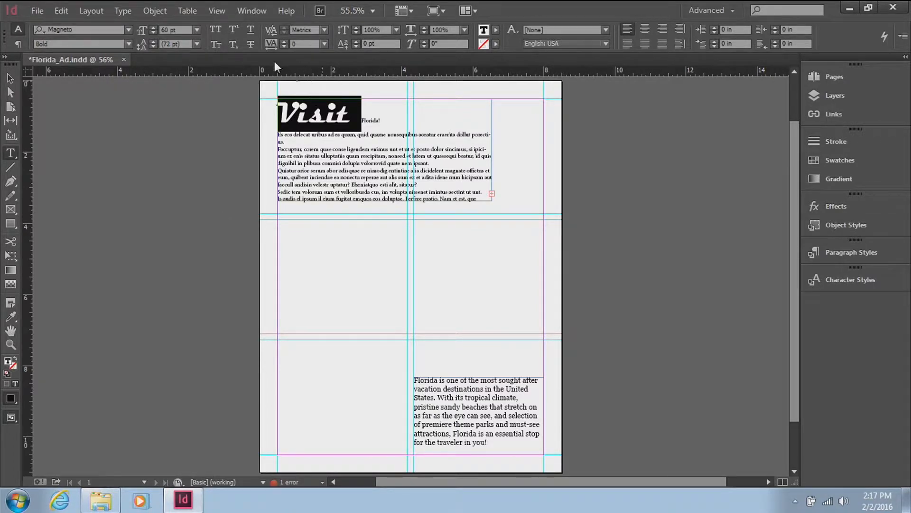
# Step: Fill the word "Visit" with the C=100 M=0 Y=0 K=0 swatch at a 54% tint
pyautogui.click(497, 30)
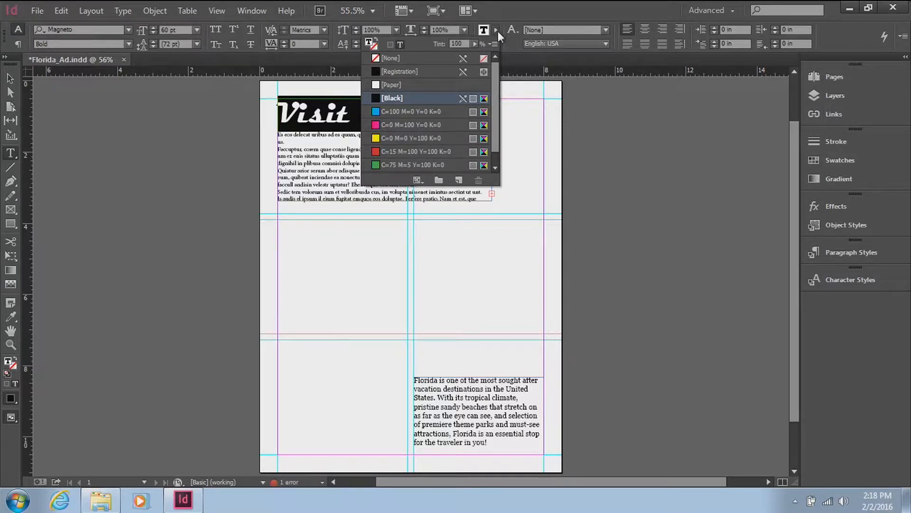
pyautogui.scroll(-1, 498, 72)
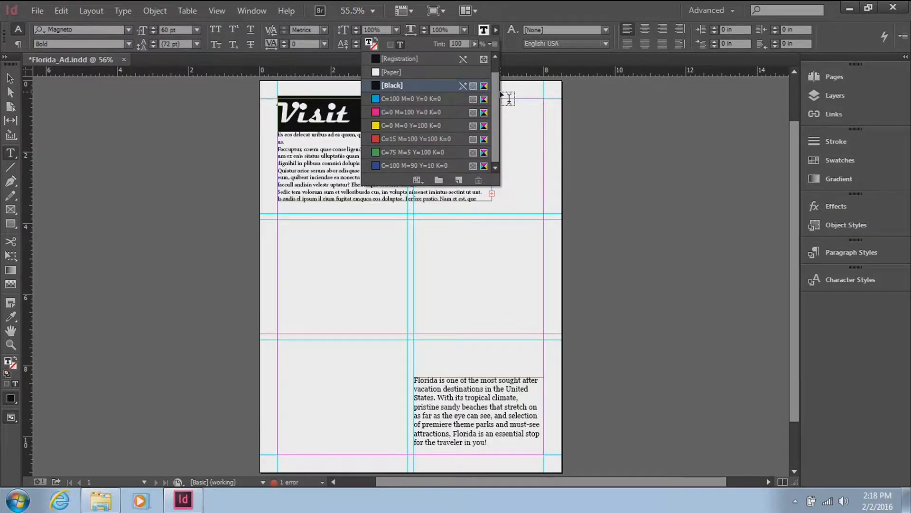
pyautogui.click(451, 99)
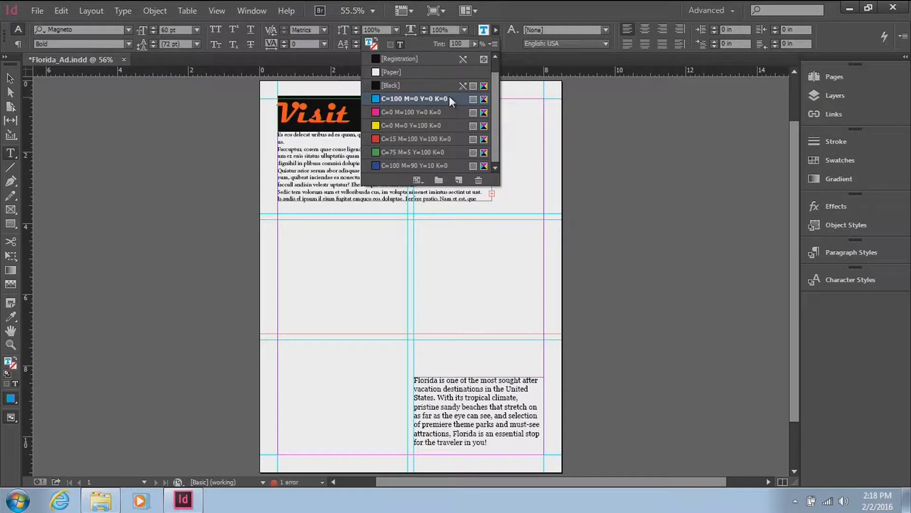
pyautogui.click(474, 46)
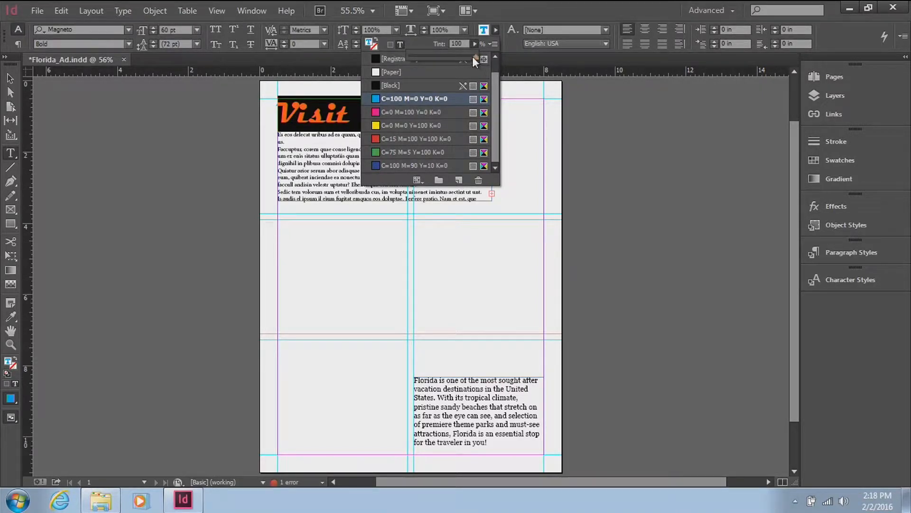
pyautogui.moveTo(474, 56); pyautogui.dragTo(442, 60)
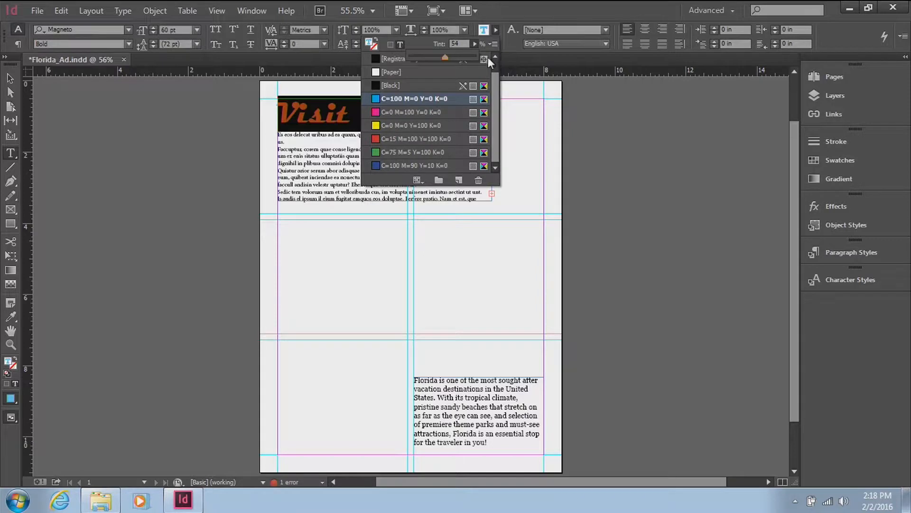
pyautogui.click(534, 150)
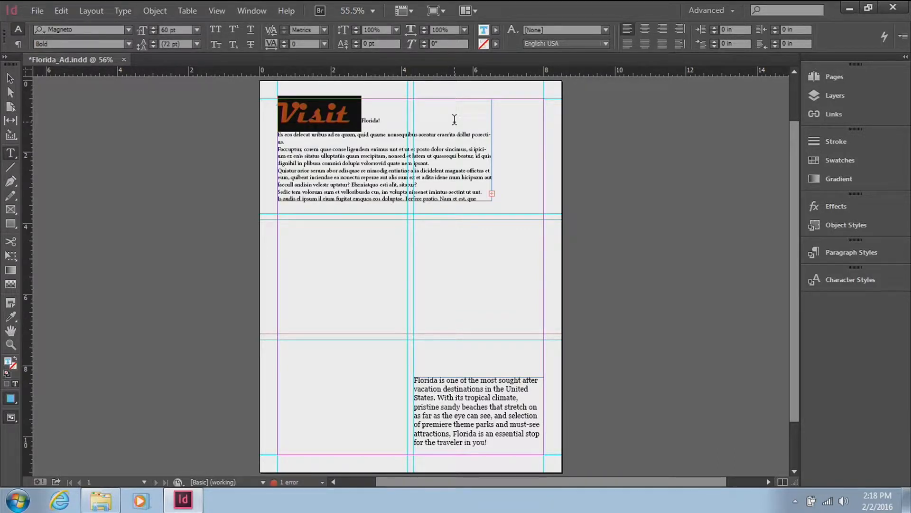
# Step: Apply a [Black] stroke to the word "Visit" in the heading
pyautogui.click(494, 46)
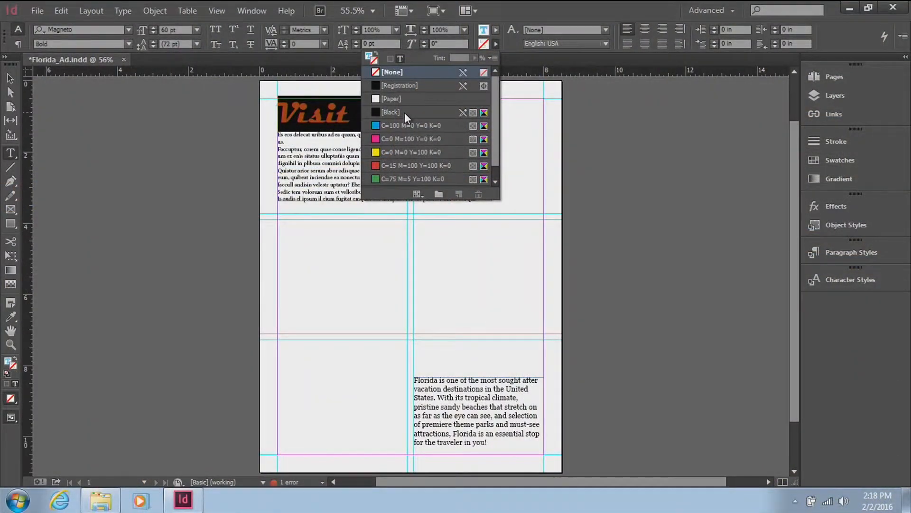
pyautogui.click(405, 113)
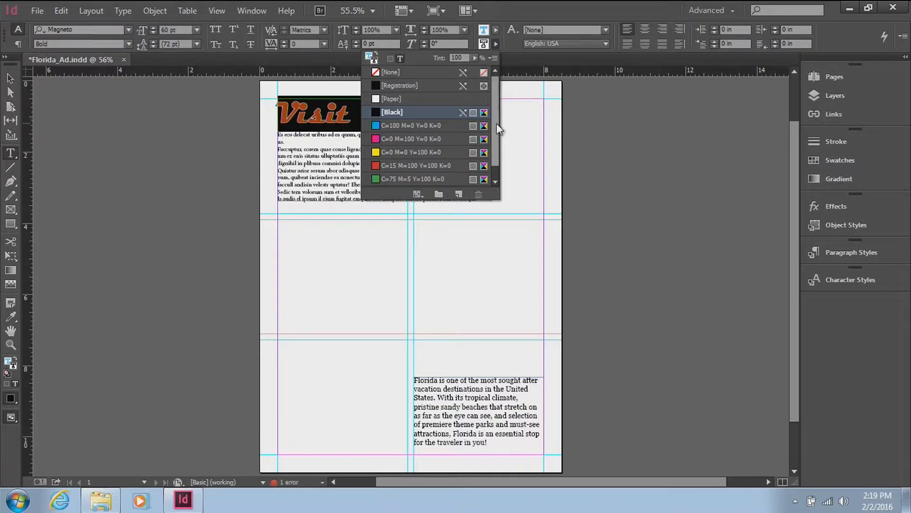
pyautogui.click(549, 116)
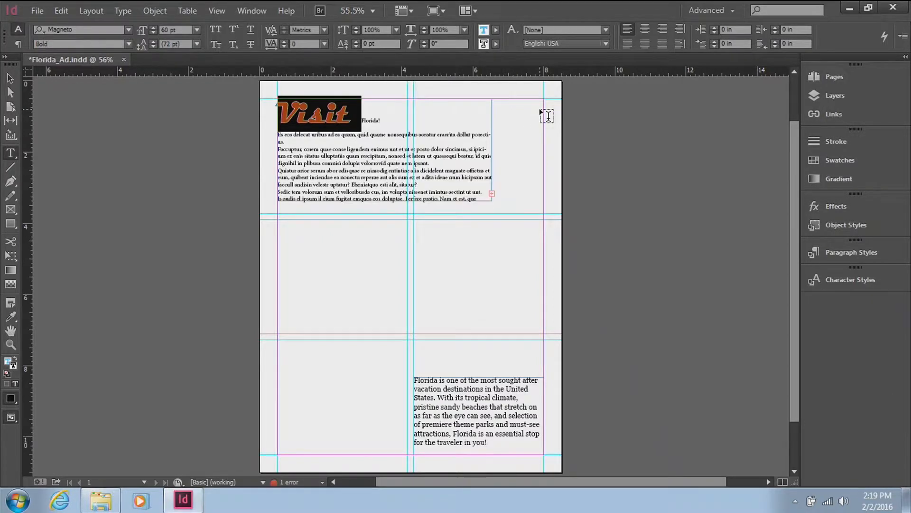
# Step: Copy the formatting of "Visit" onto the word "Florida!" with the Eyedropper tool
pyautogui.click(395, 155)
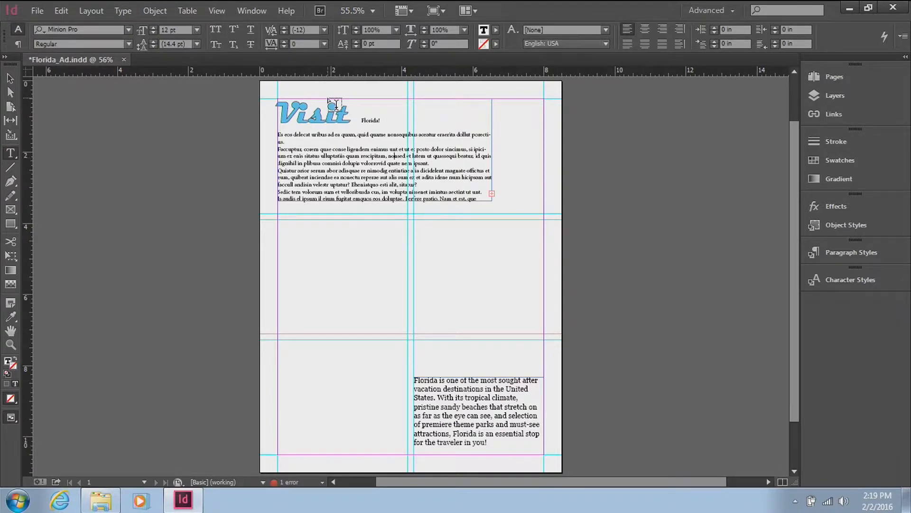
pyautogui.click(13, 315)
pyautogui.click(284, 103)
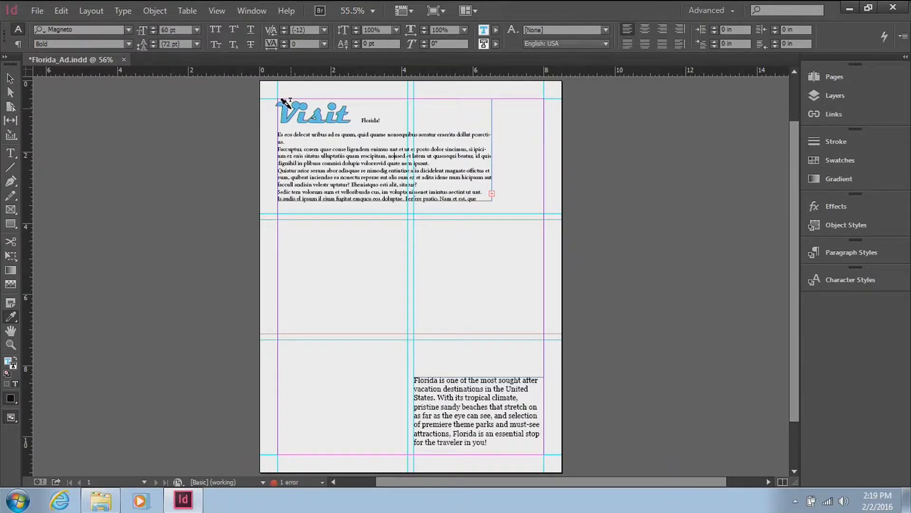
pyautogui.moveTo(362, 118); pyautogui.dragTo(386, 116)
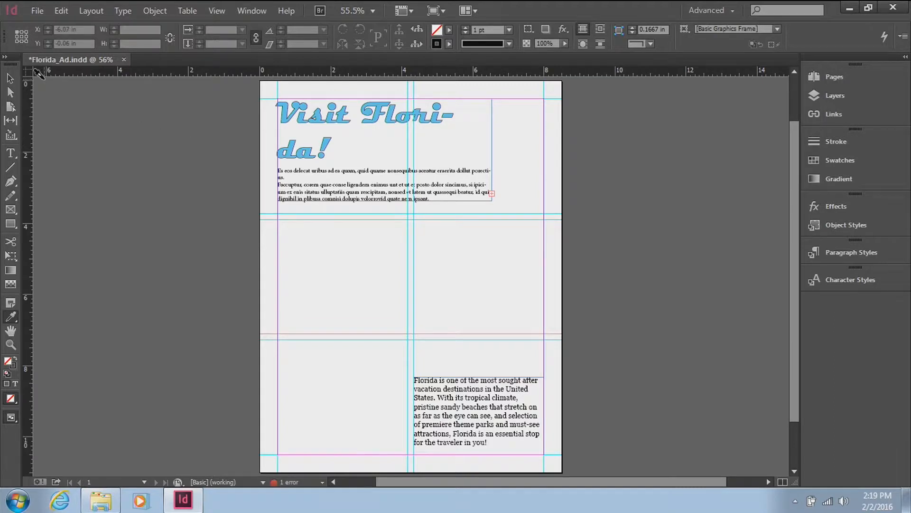
# Step: Widen the heading text frame to about 6.625 in so "Visit Florida!" fits on one line
pyautogui.click(9, 80)
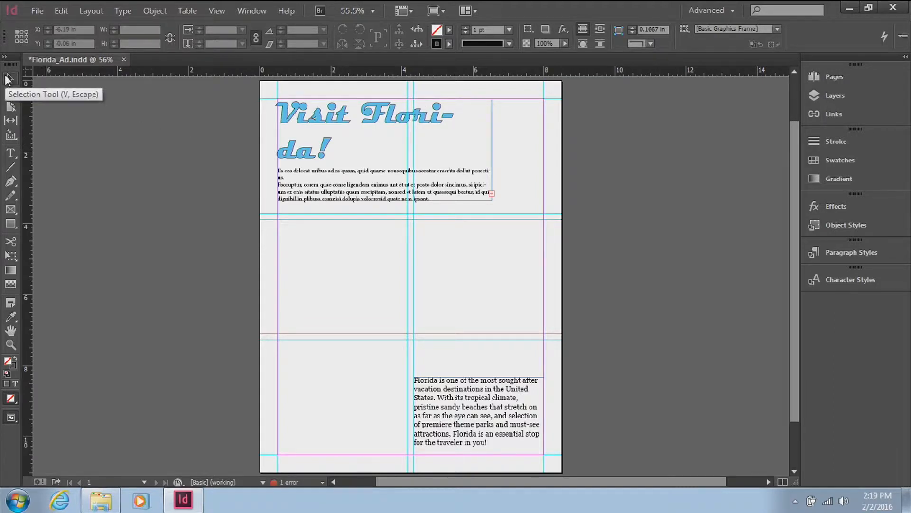
pyautogui.click(475, 142)
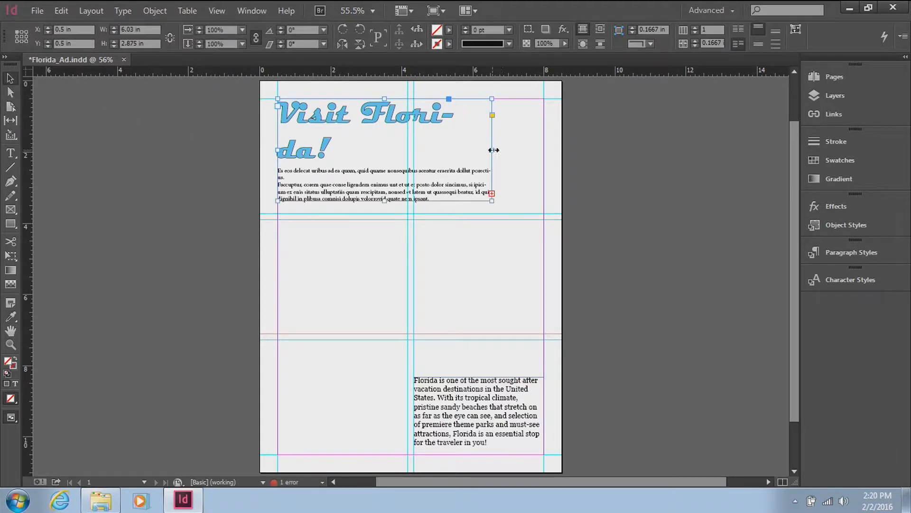
pyautogui.moveTo(492, 149); pyautogui.dragTo(513, 151)
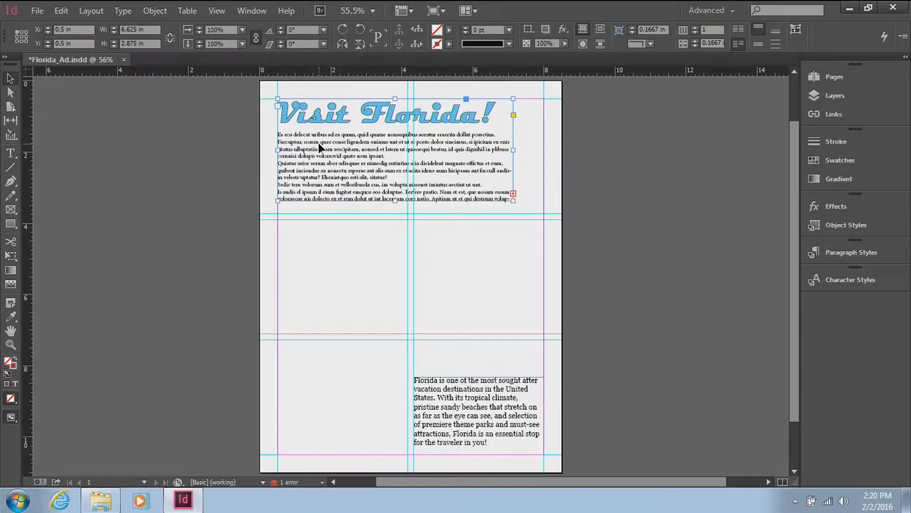
# Step: Set the placeholder paragraphs below the "Visit Florida!" heading to the Georgia font at 14 pt
pyautogui.click(10, 153)
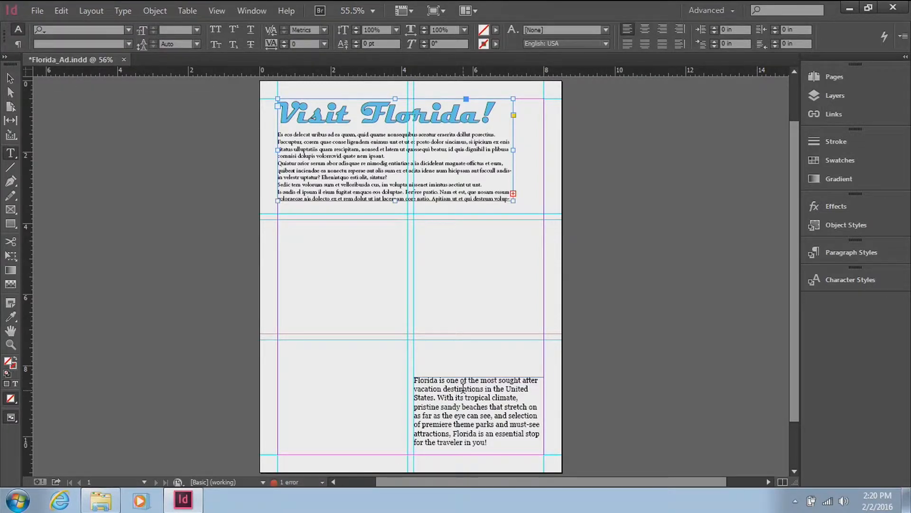
pyautogui.moveTo(279, 134); pyautogui.dragTo(494, 175)
pyautogui.click(280, 135)
pyautogui.click(277, 134)
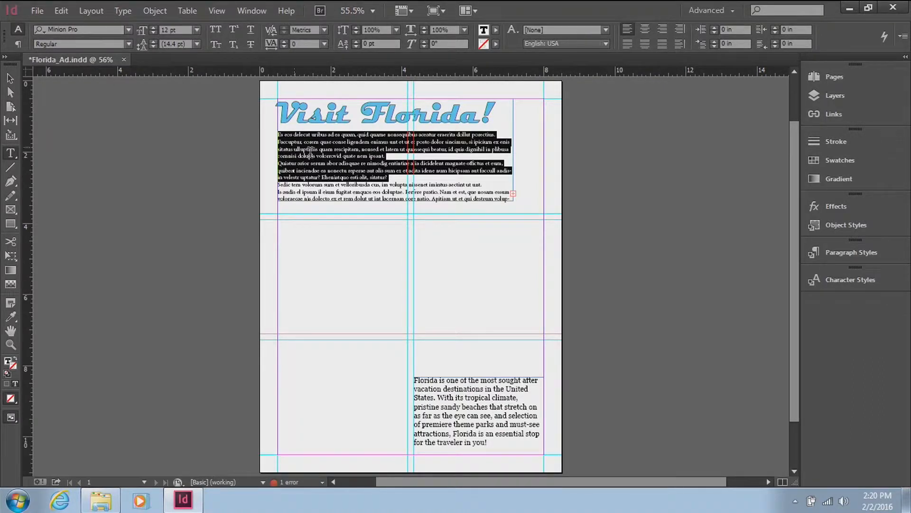
pyautogui.hotkey('ctrl', 'a')
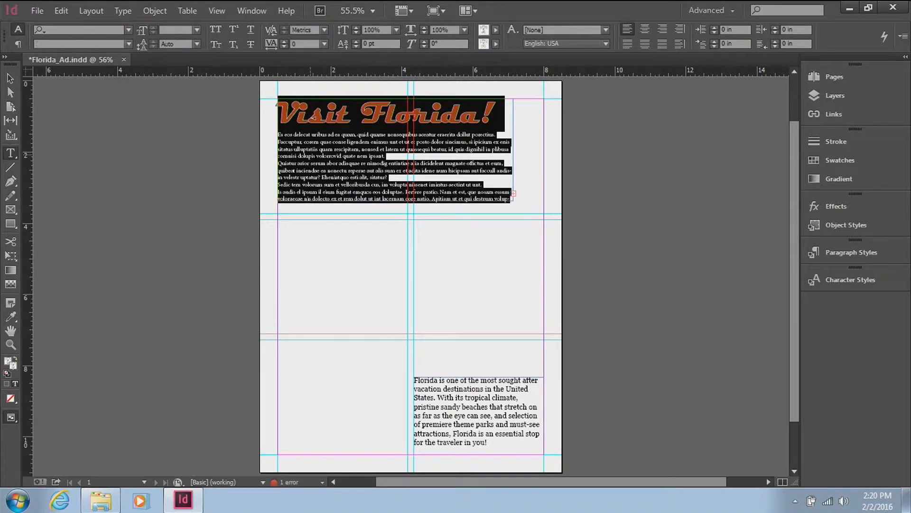
pyautogui.click(369, 157)
pyautogui.moveTo(278, 135); pyautogui.dragTo(397, 163)
pyautogui.click(313, 145)
pyautogui.moveTo(279, 135); pyautogui.dragTo(402, 161)
pyautogui.click(260, 140)
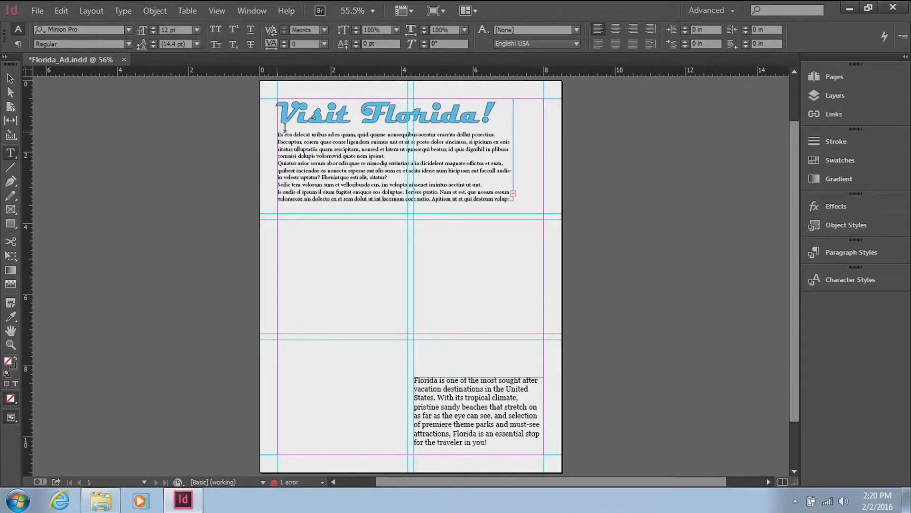
pyautogui.moveTo(279, 134); pyautogui.dragTo(517, 198)
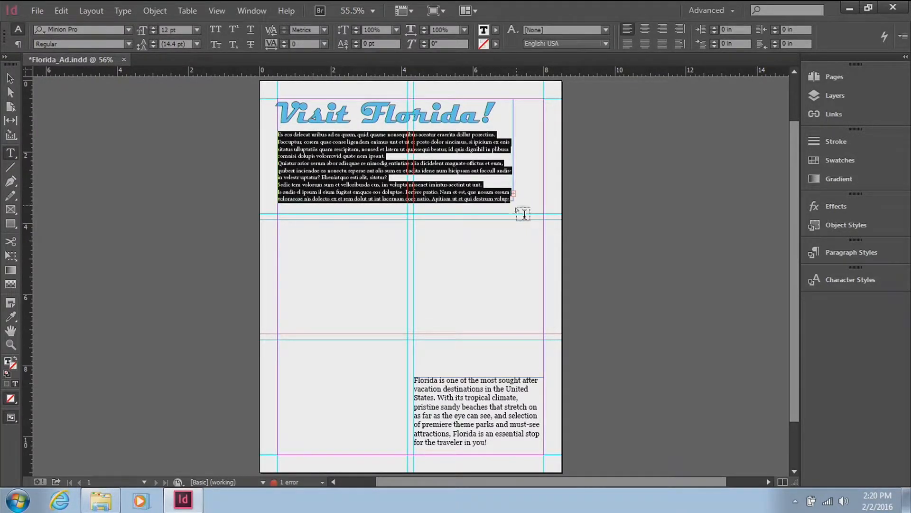
pyautogui.click(129, 30)
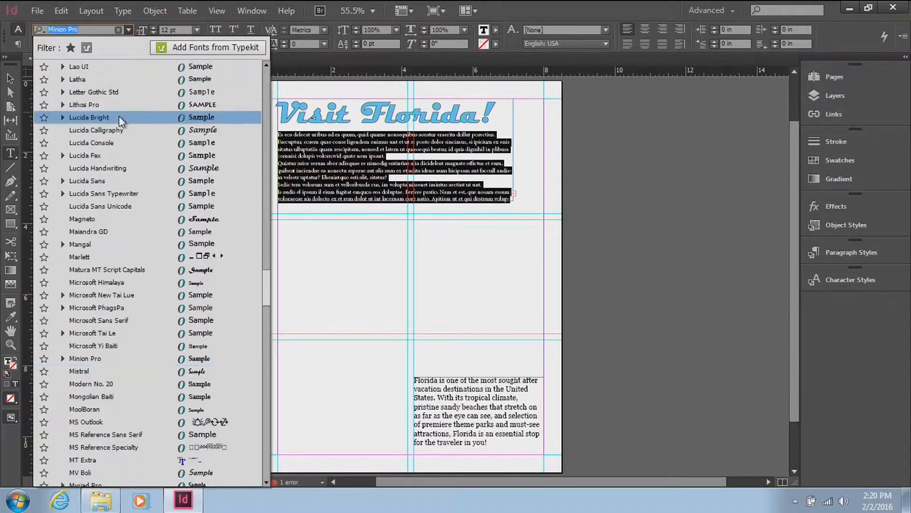
pyautogui.click(265, 63)
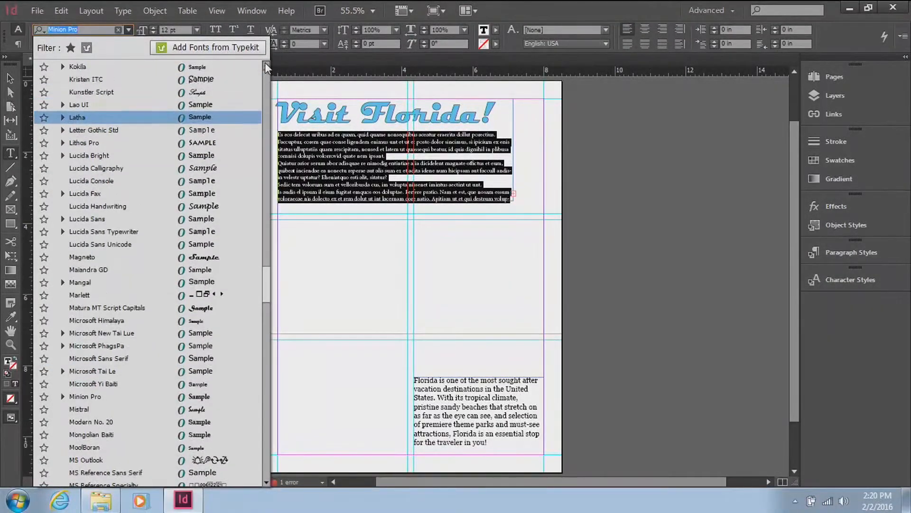
pyautogui.moveTo(265, 63); pyautogui.dragTo(266, 64)
pyautogui.click(145, 168)
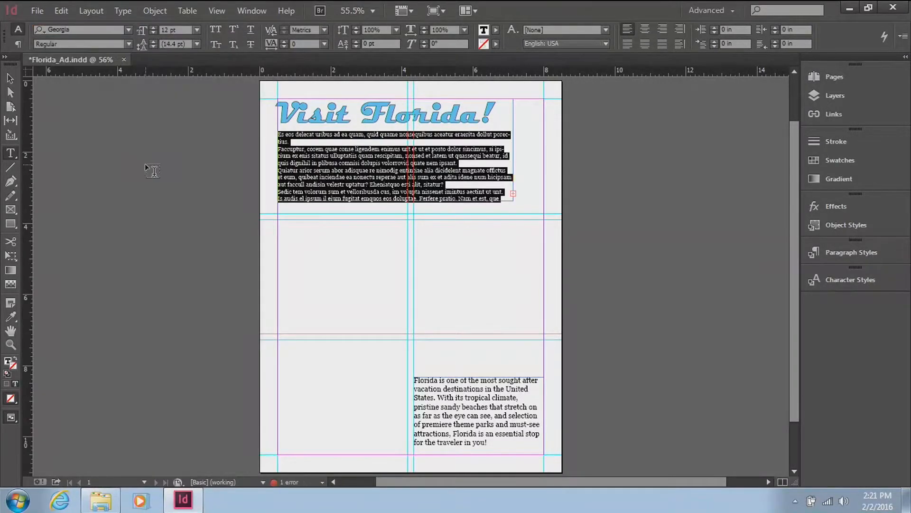
pyautogui.click(196, 30)
pyautogui.click(183, 139)
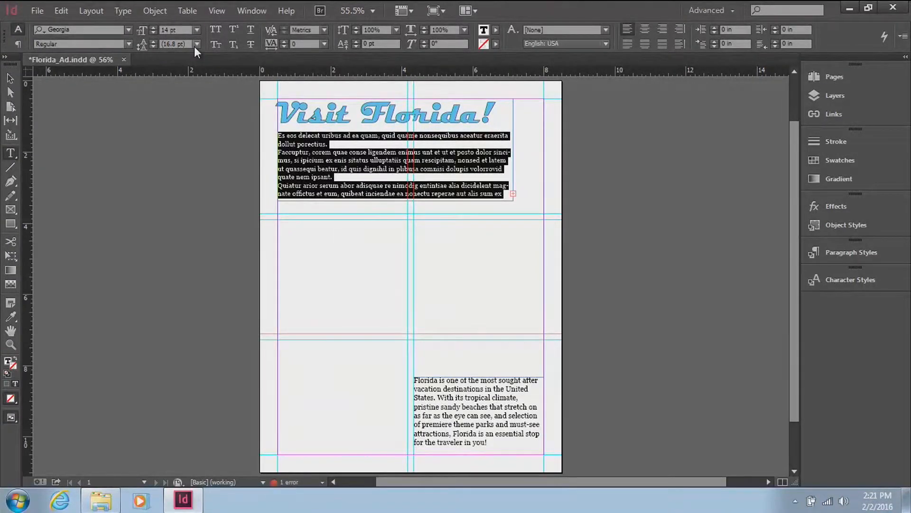
# Step: Set the placeholder paragraphs below the "Visit Florida!" heading to 18 pt leading and the Italic style
pyautogui.click(195, 45)
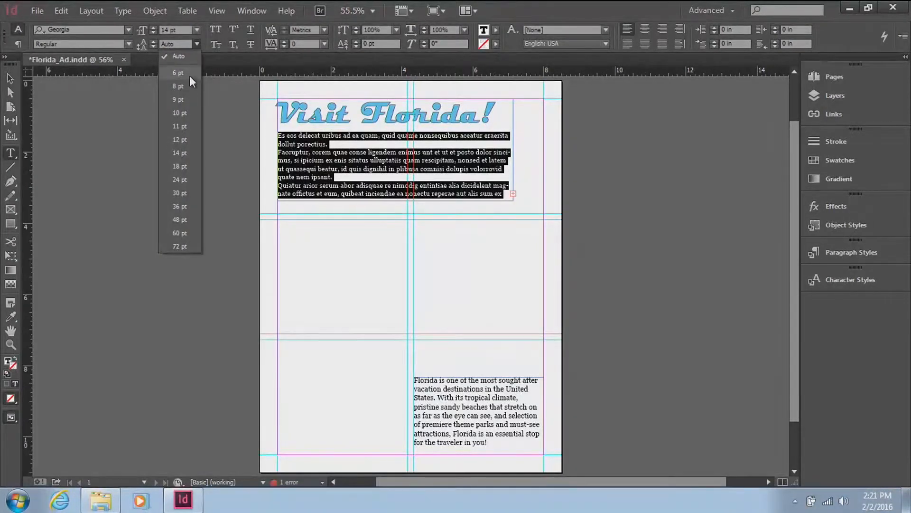
pyautogui.click(184, 167)
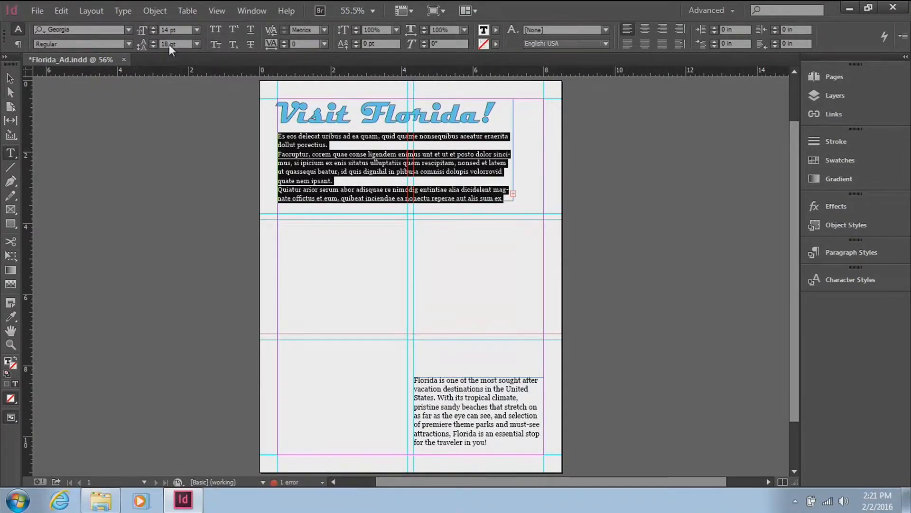
pyautogui.click(127, 44)
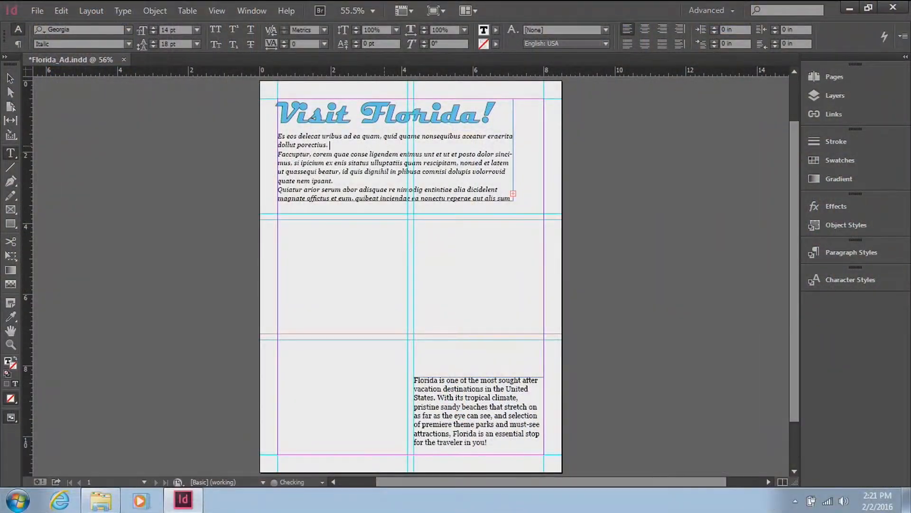
# Step: Merge the three placeholder paragraphs below the heading into one by deleting the paragraph breaks between them
pyautogui.press('Delete')
pyautogui.click(456, 169)
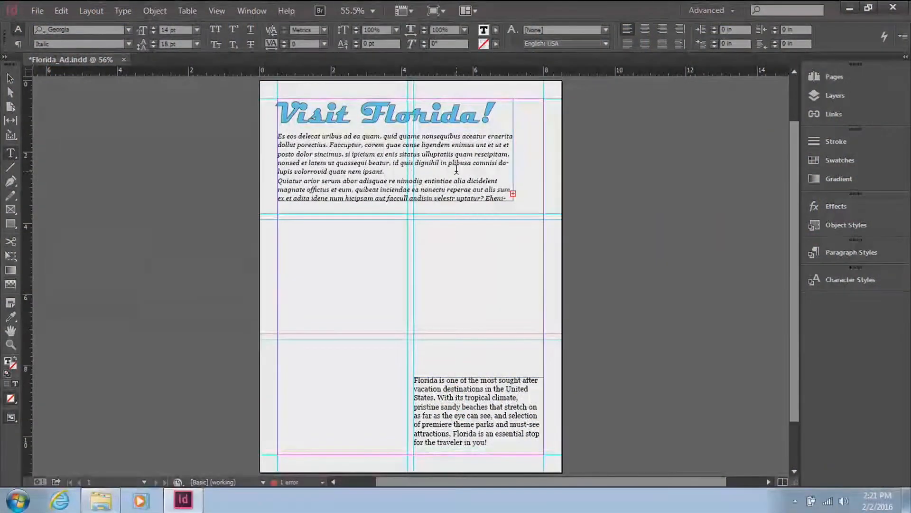
pyautogui.press('Delete')
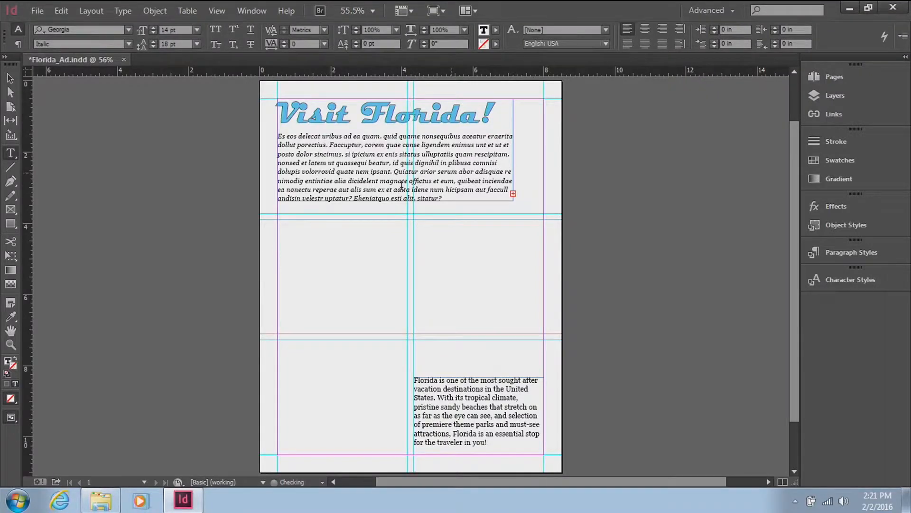
# Step: Create a rectangle frame 5 in wide and 3.5 in high and place it between the middle horizontal guides at X 1.6667 in, Y 3.75 in
pyautogui.click(7, 78)
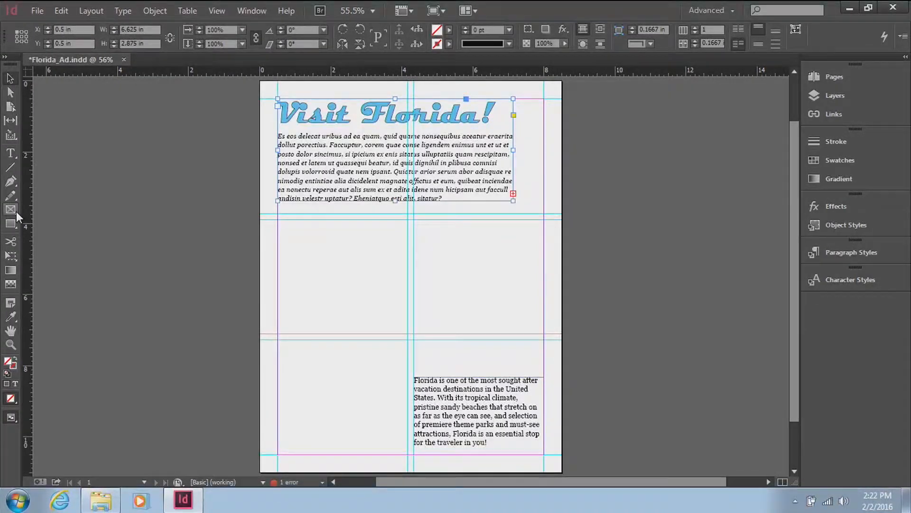
pyautogui.click(16, 212)
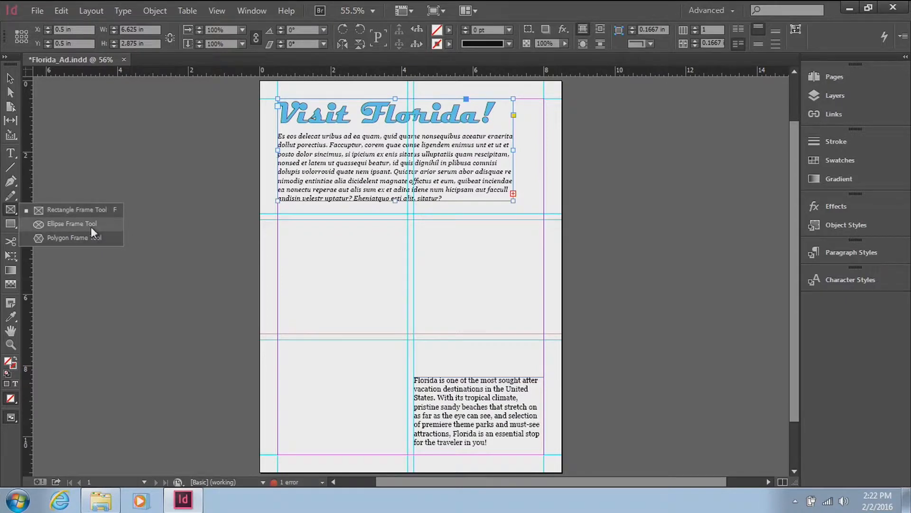
pyautogui.click(50, 209)
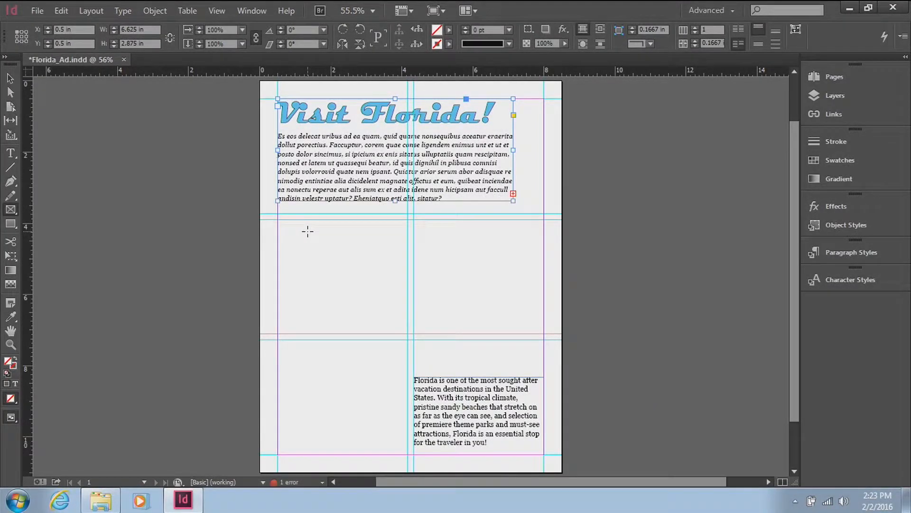
pyautogui.click(369, 249)
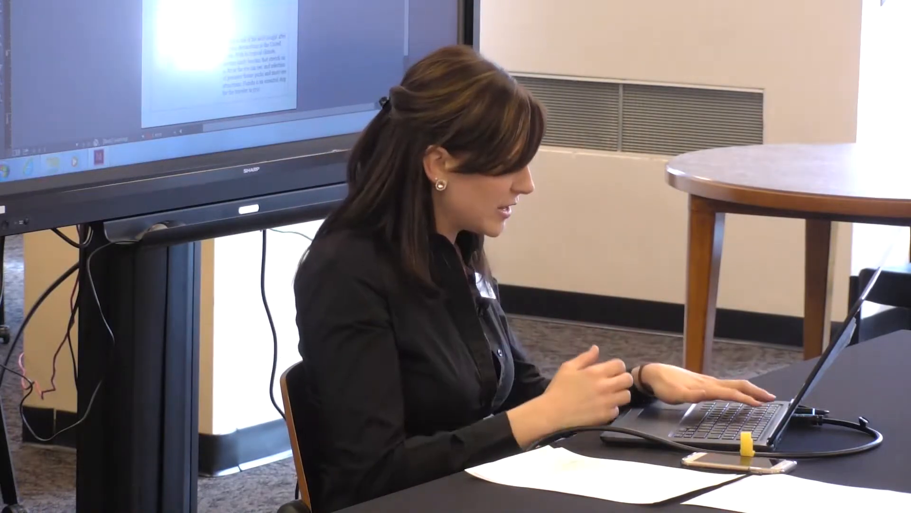
pyautogui.write('5 in')
pyautogui.press('Tab')
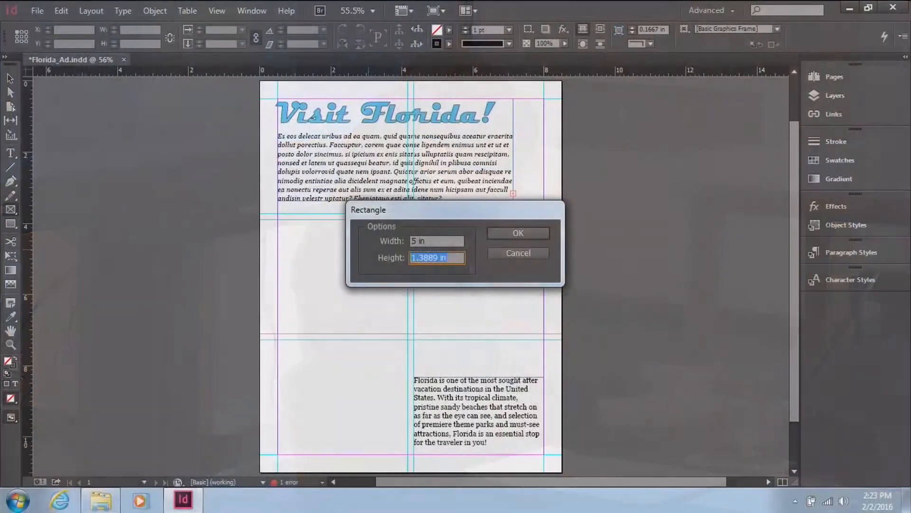
pyautogui.write('3.5')
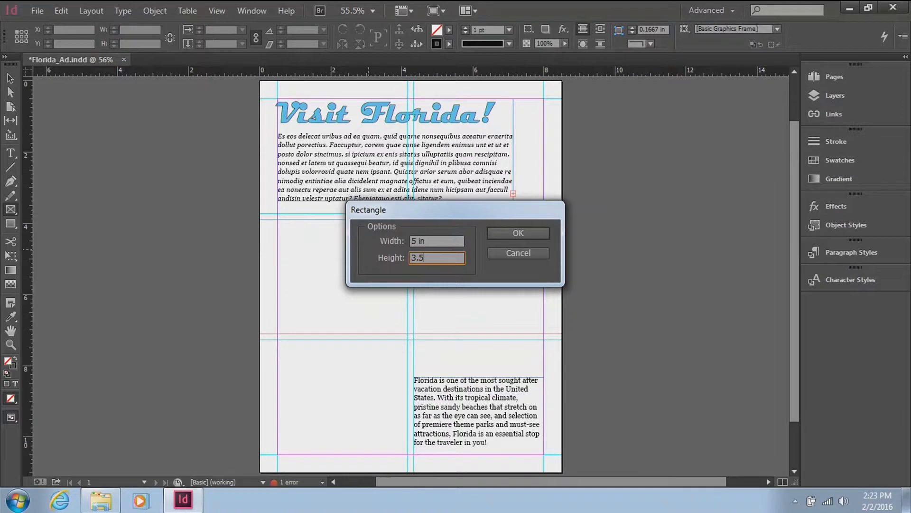
pyautogui.click(519, 232)
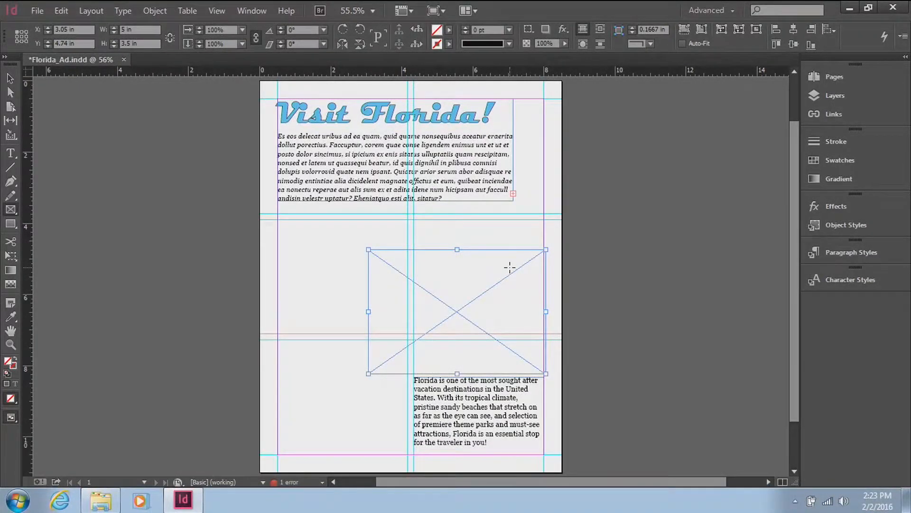
pyautogui.click(11, 79)
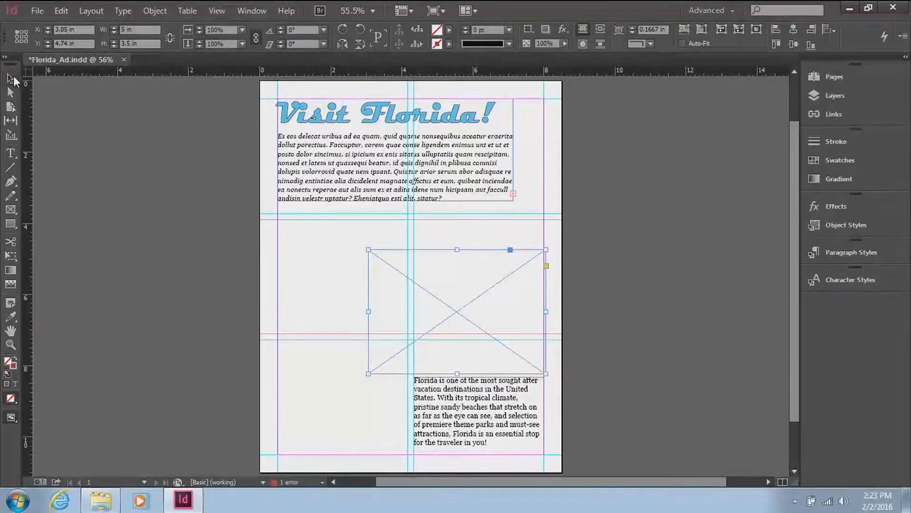
pyautogui.moveTo(377, 284); pyautogui.dragTo(327, 254)
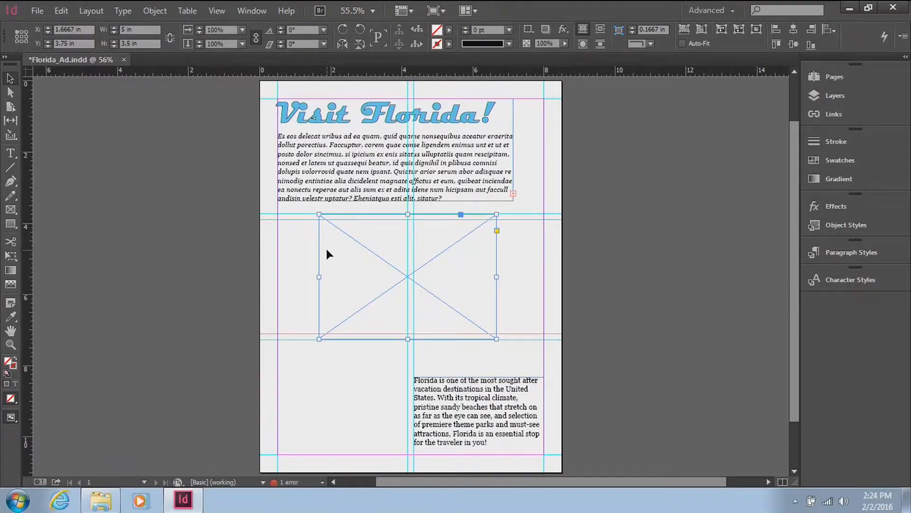
# Step: Place the Beach_Picture image into the selected rectangle frame
pyautogui.click(38, 10)
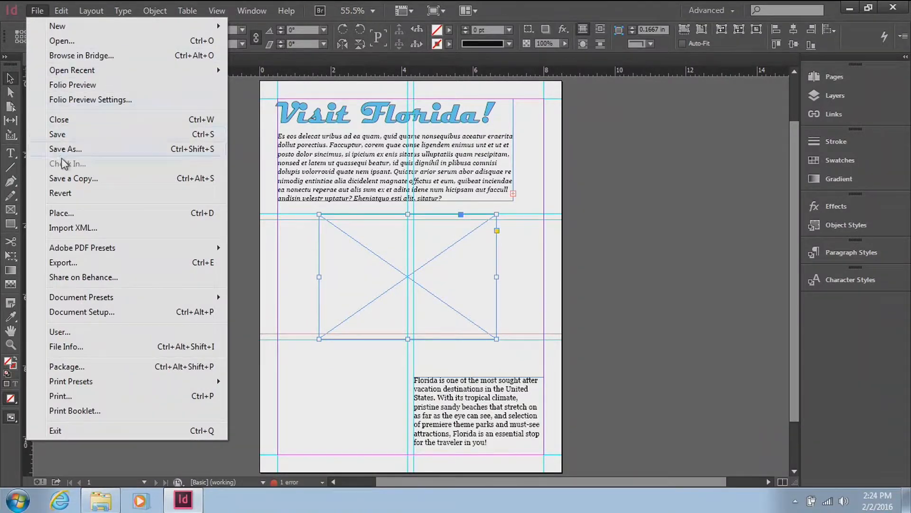
pyautogui.click(72, 212)
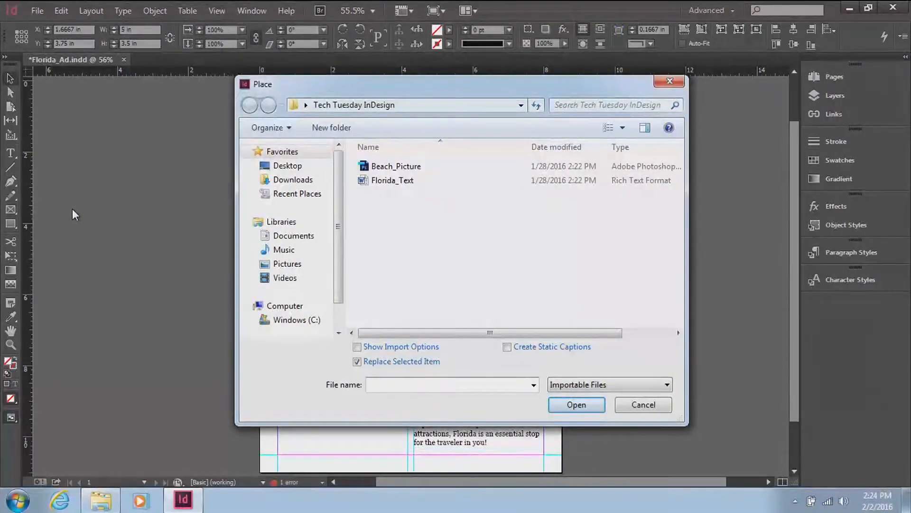
pyautogui.click(435, 172)
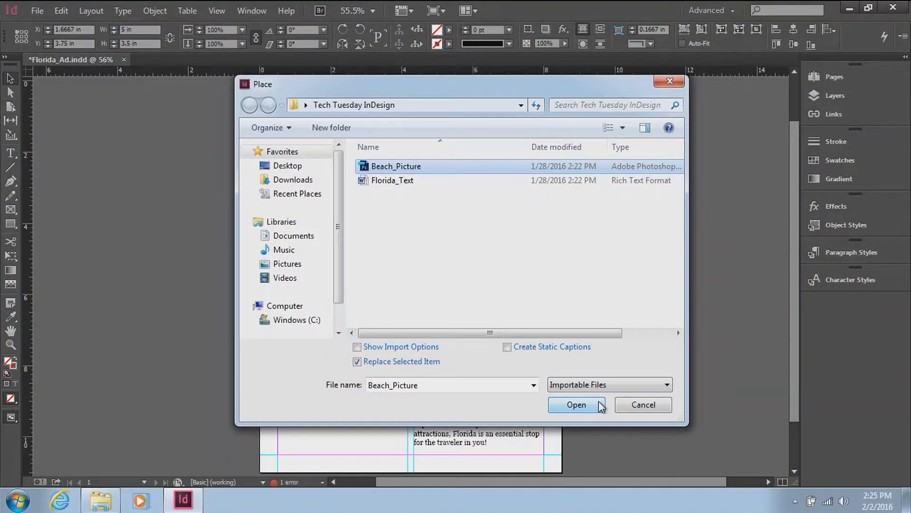
# Step: Import Beach_Picture into the selected frame, try the content fitting options, and finish with Fill Frame Proportionally
pyautogui.click(598, 403)
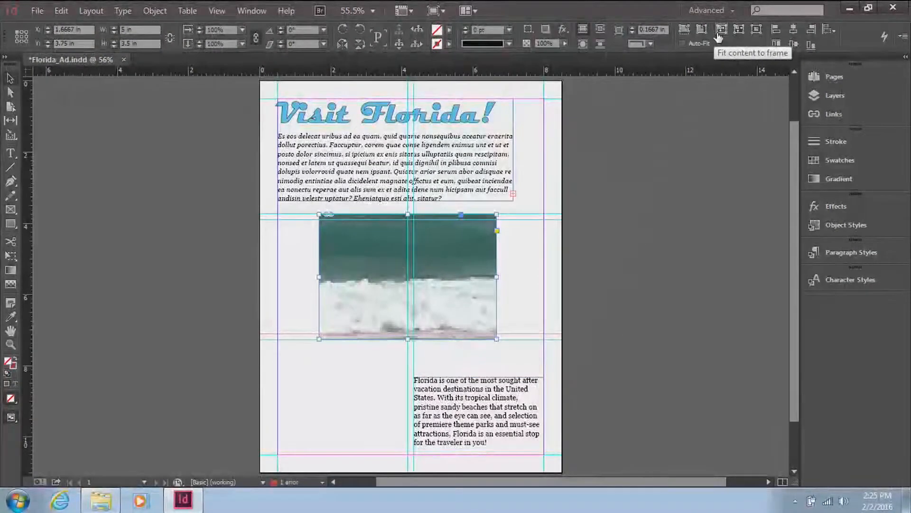
pyautogui.click(683, 36)
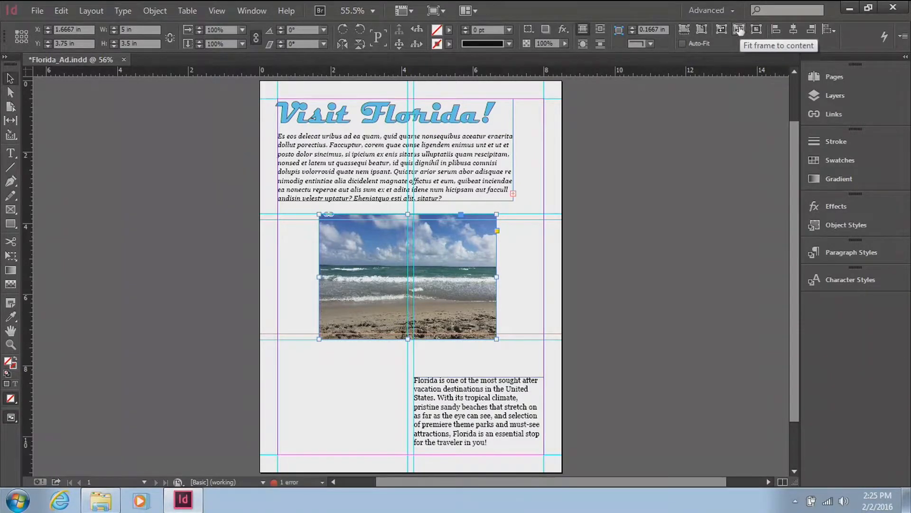
pyautogui.click(704, 30)
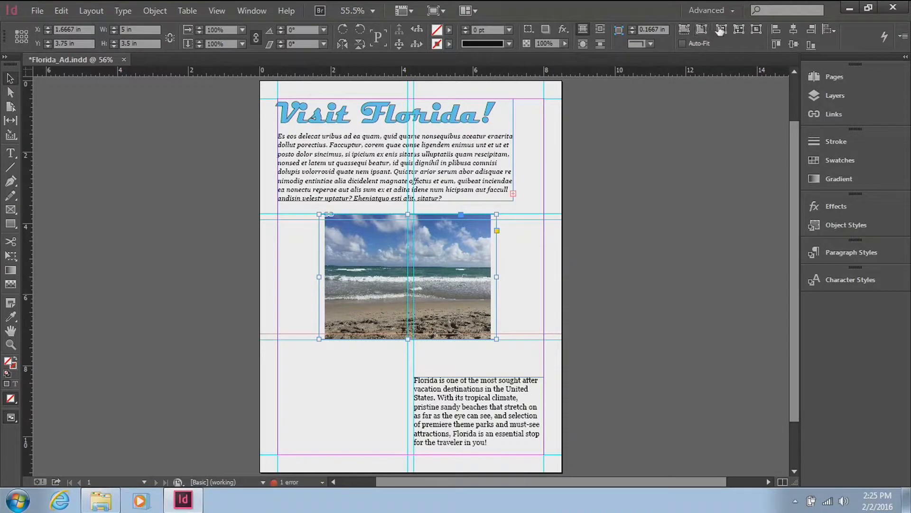
pyautogui.click(741, 30)
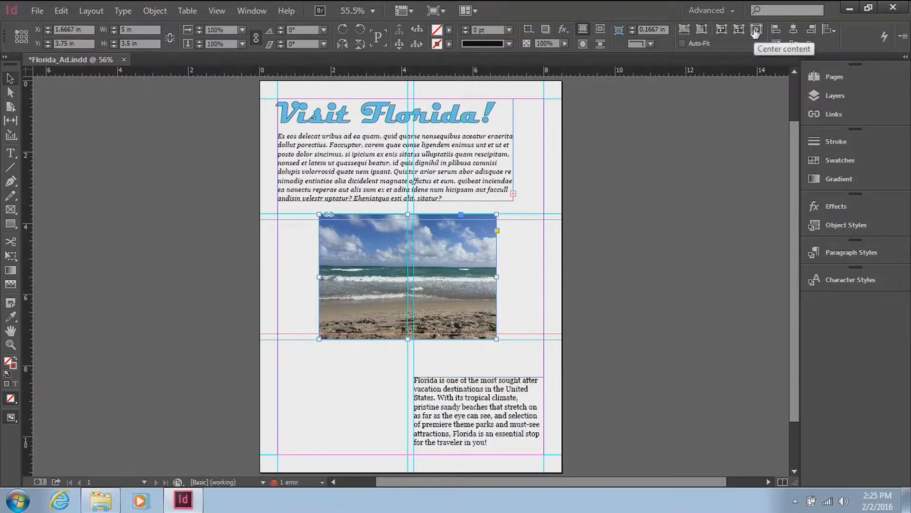
pyautogui.click(687, 30)
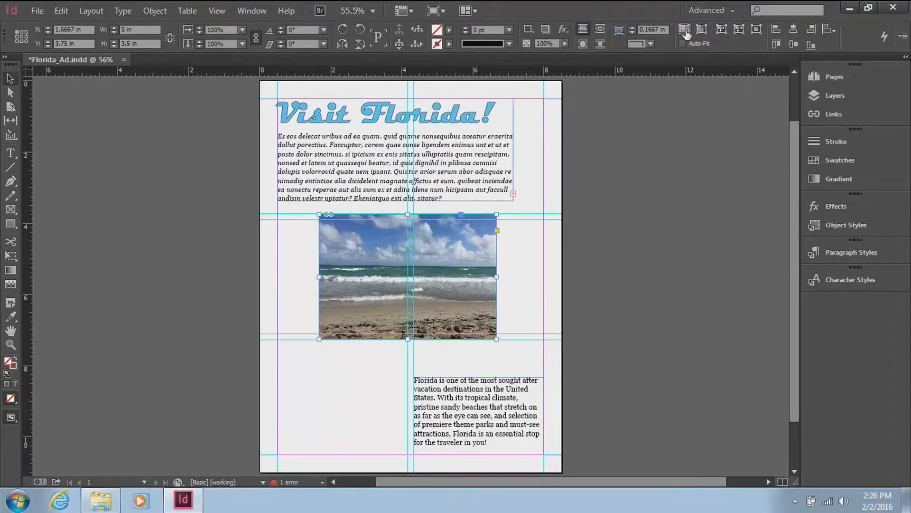
# Step: Try enlarging the beach picture's frame to about 5.46 by 3.91 in, and restore its previous size
pyautogui.moveTo(496, 337); pyautogui.dragTo(513, 349)
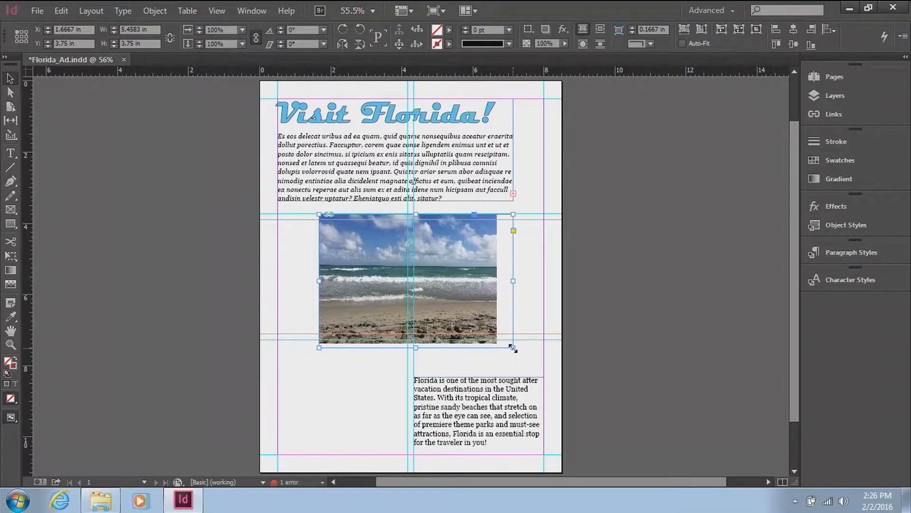
pyautogui.moveTo(512, 348); pyautogui.dragTo(513, 353)
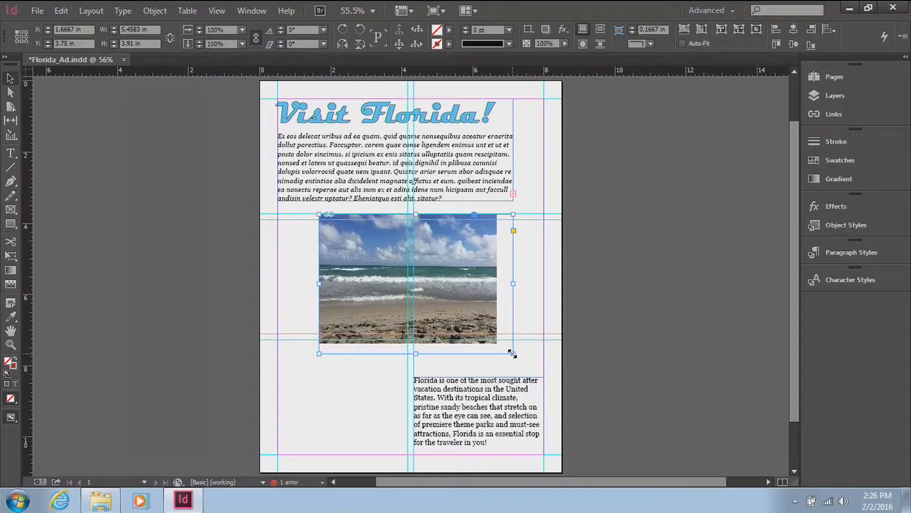
pyautogui.doubleClick(512, 353)
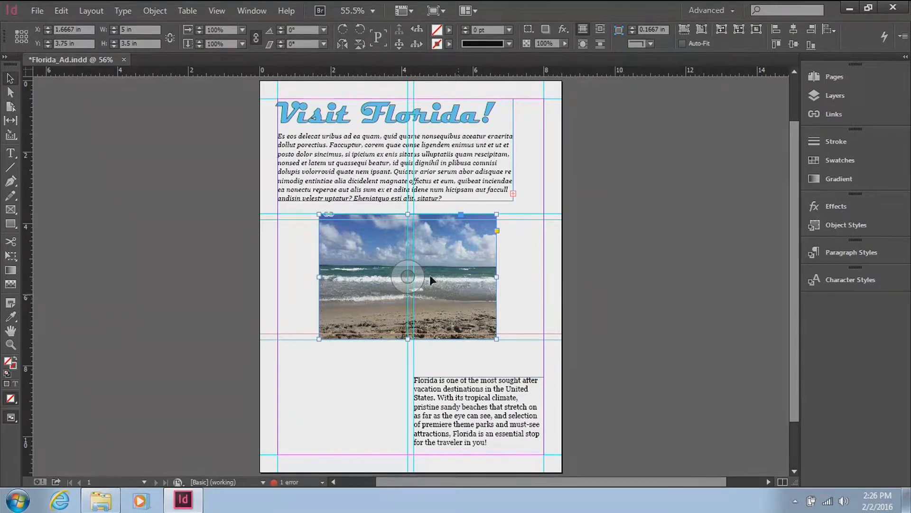
# Step: Try shifting the beach image inside its frame and scaling it to about 4.5 in wide, and undo these changes
pyautogui.moveTo(416, 276); pyautogui.dragTo(442, 277)
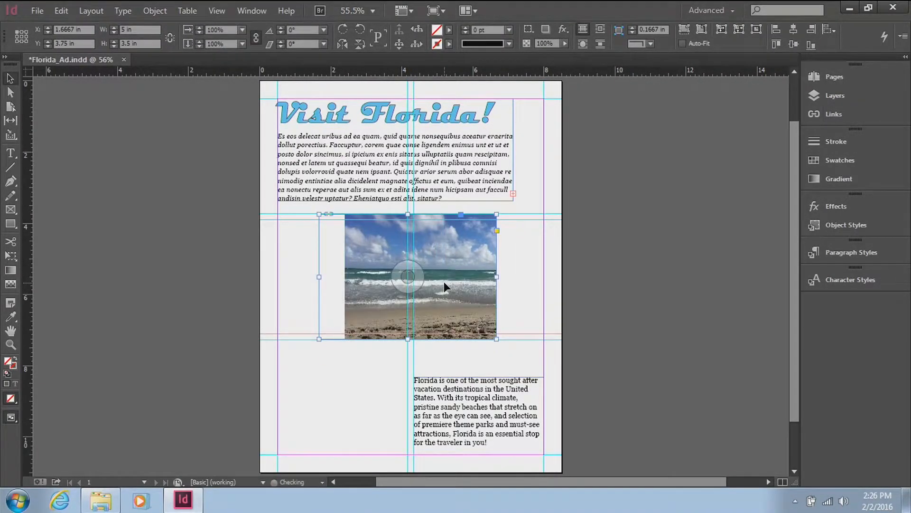
pyautogui.hotkey('ctrl', 'alt', 'shift', 'c')
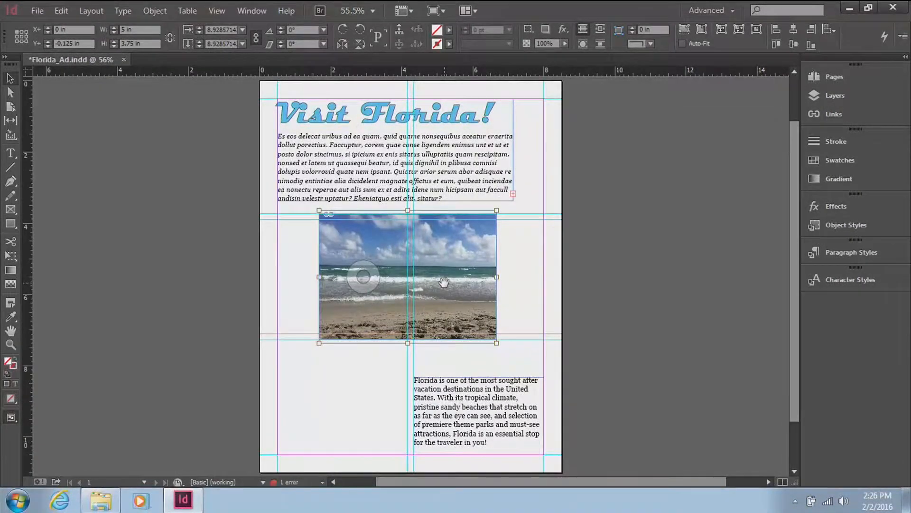
pyautogui.moveTo(364, 277); pyautogui.dragTo(366, 282)
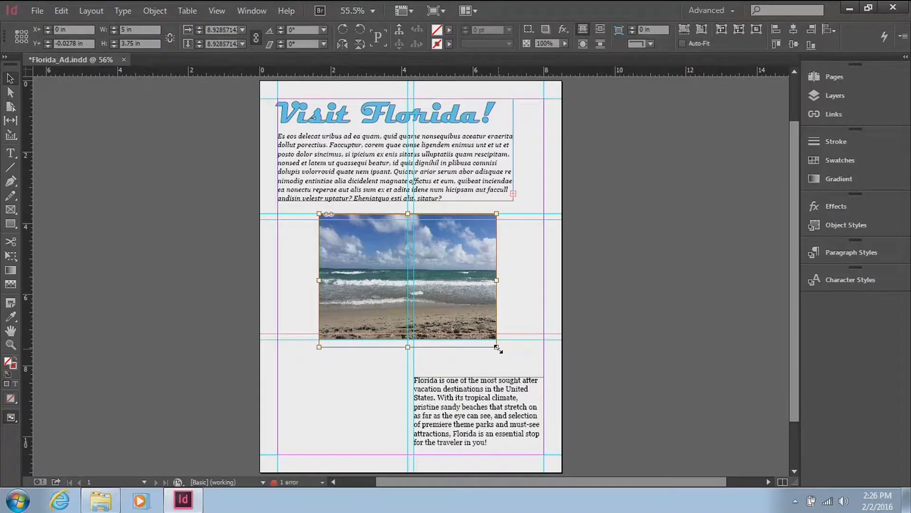
pyautogui.moveTo(497, 348); pyautogui.dragTo(480, 334)
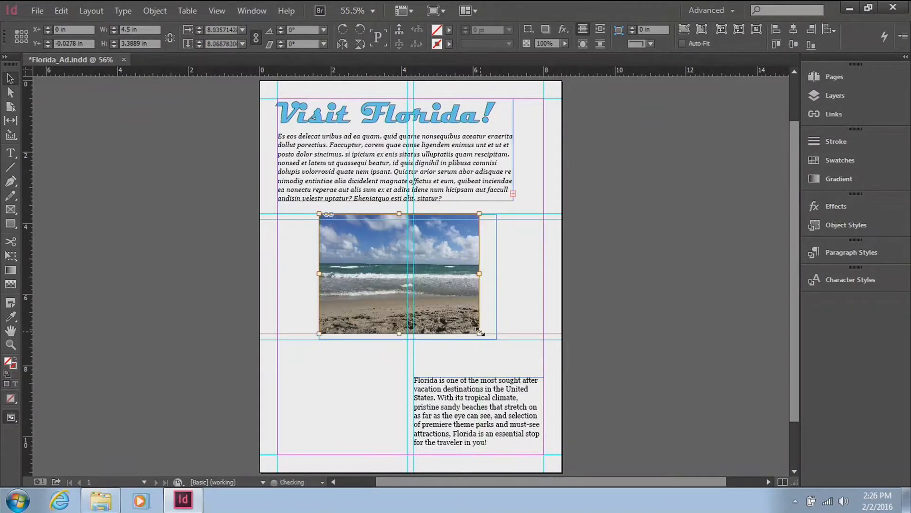
pyautogui.hotkey('ctrl', 'z')
pyautogui.hotkey('ctrl', 'z')
pyautogui.hotkey('ctrl', 'z')
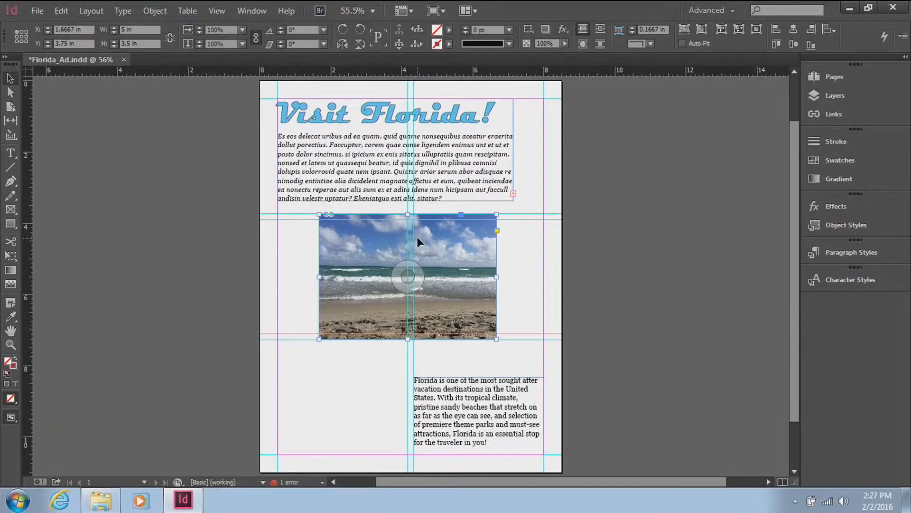
# Step: Turn on Auto-Fit for the beach picture and test it by enlarging the frame to about 5.93 by 4.15 in, undoing the resize
pyautogui.click(683, 43)
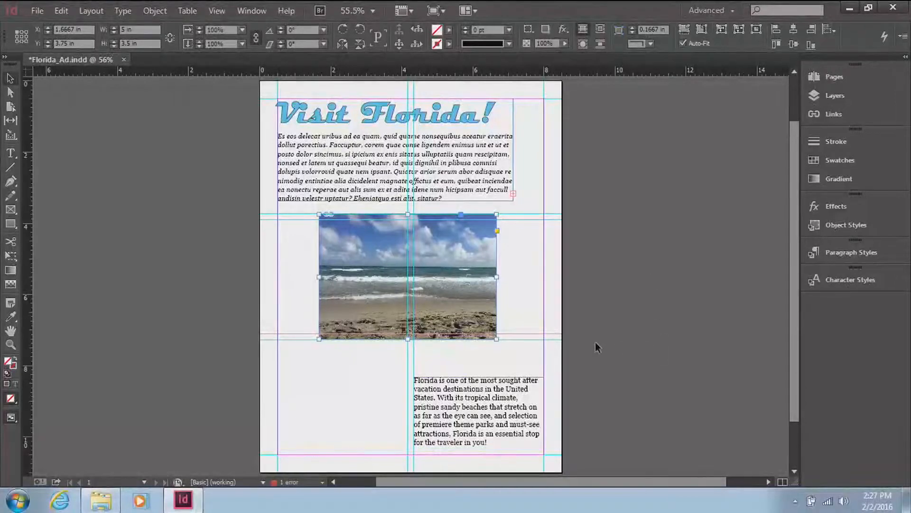
pyautogui.moveTo(497, 339); pyautogui.dragTo(507, 347)
pyautogui.hotkey('ctrl', 'z')
pyautogui.moveTo(496, 338); pyautogui.dragTo(521, 362)
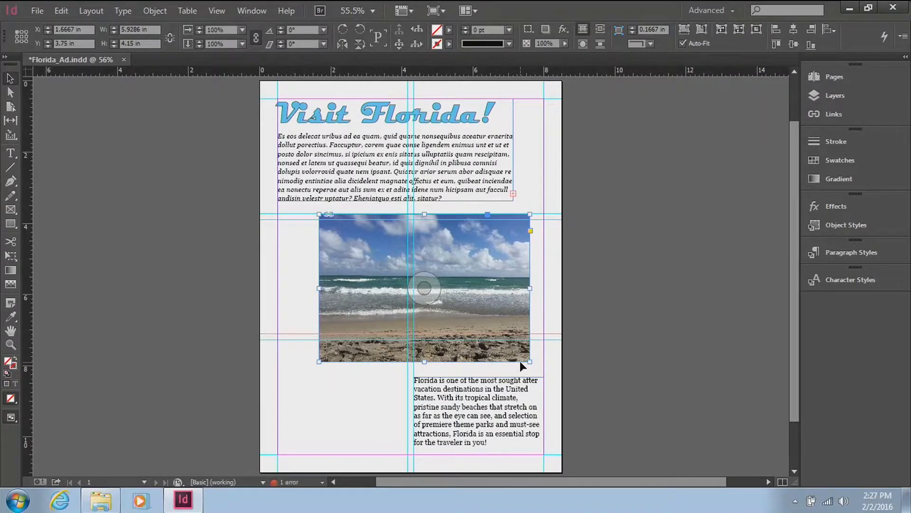
pyautogui.hotkey('ctrl', 'z')
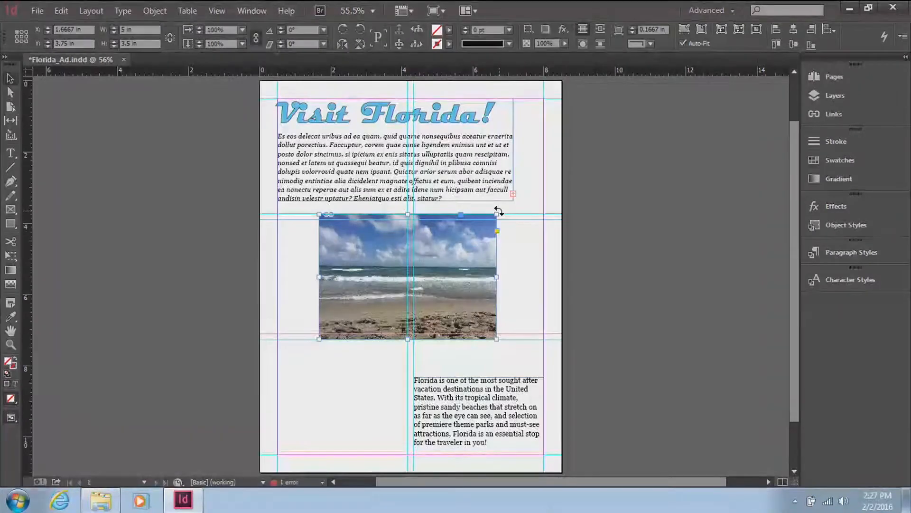
# Step: Rotate the beach picture 12° and move it to about X 1.51 in, Y 4.66 in
pyautogui.moveTo(500, 210); pyautogui.dragTo(499, 213)
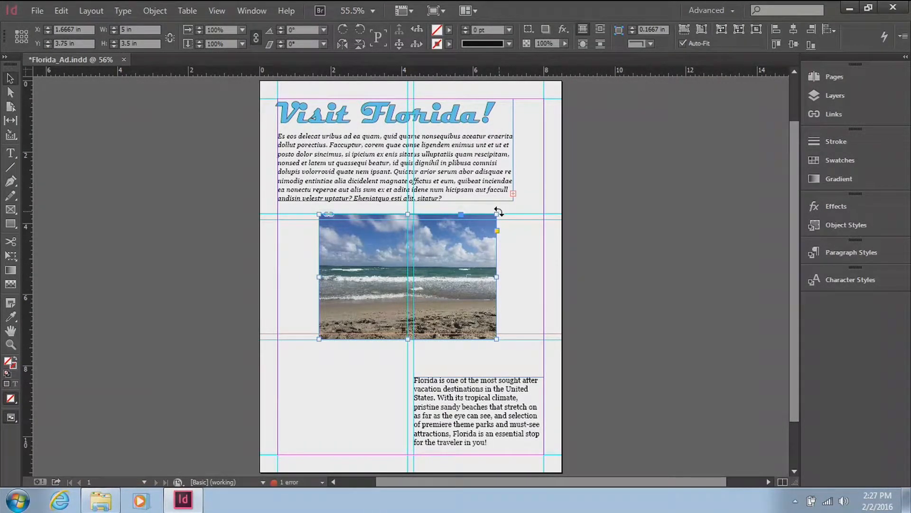
pyautogui.moveTo(499, 212); pyautogui.dragTo(478, 198)
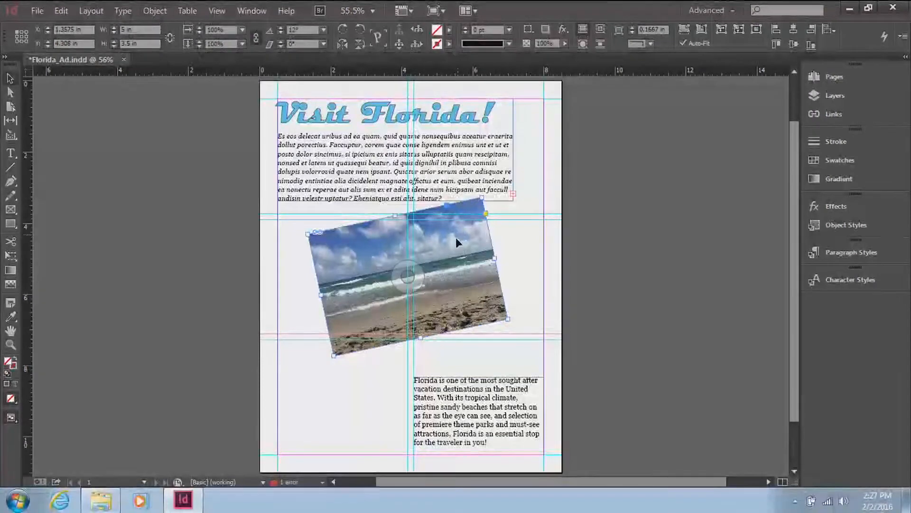
pyautogui.moveTo(455, 238); pyautogui.dragTo(461, 250)
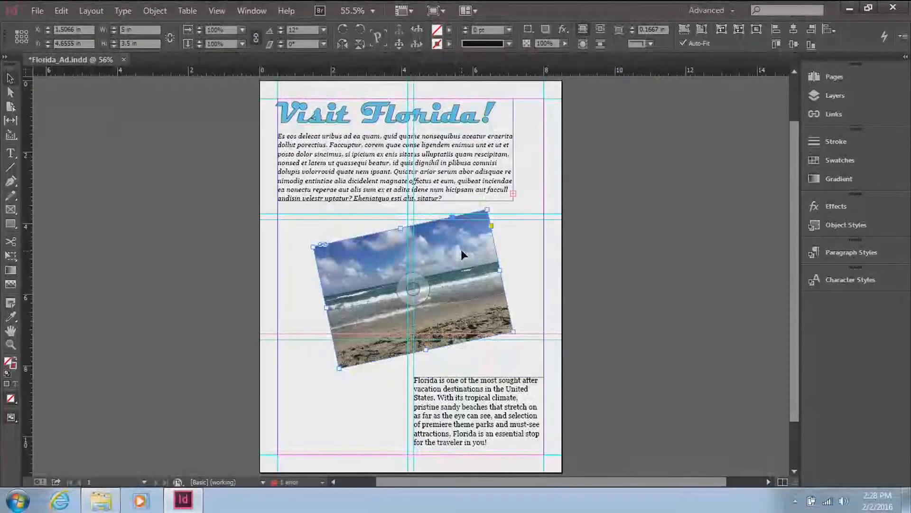
pyautogui.click(527, 281)
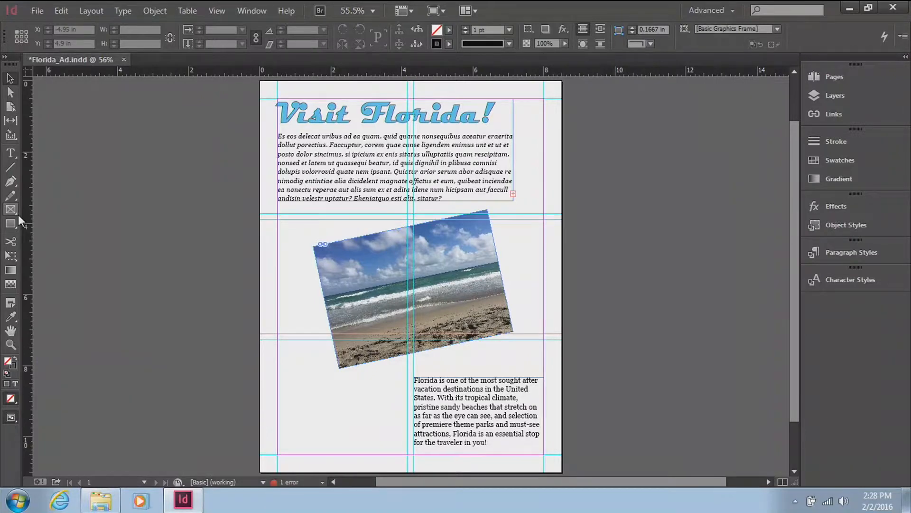
# Step: Draw an 8.5 by 11 in rectangle covering the whole page from its upper-left corner
pyautogui.click(10, 226)
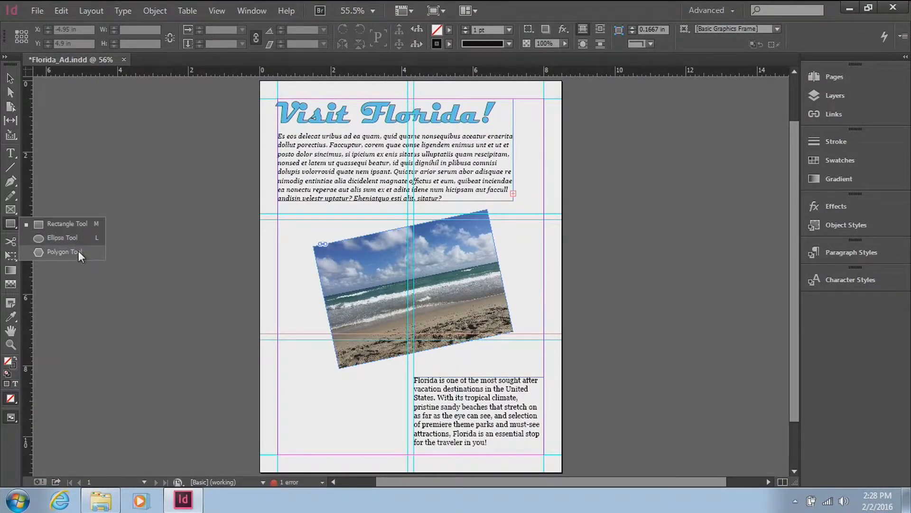
pyautogui.click(81, 226)
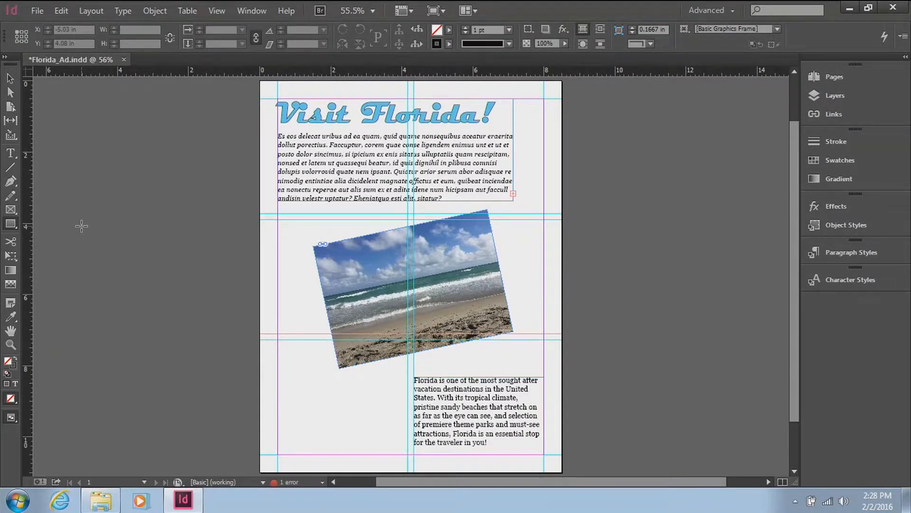
pyautogui.click(11, 223)
pyautogui.moveTo(260, 81); pyautogui.dragTo(563, 474)
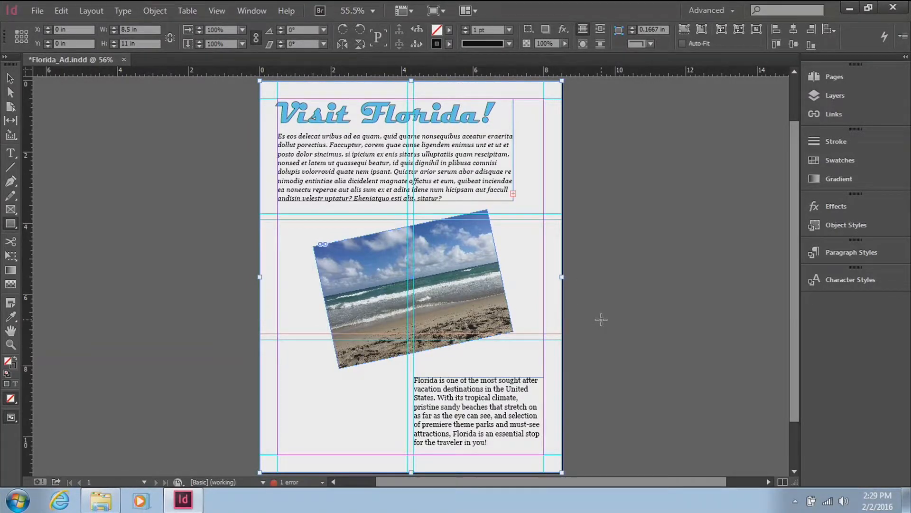
pyautogui.click(11, 80)
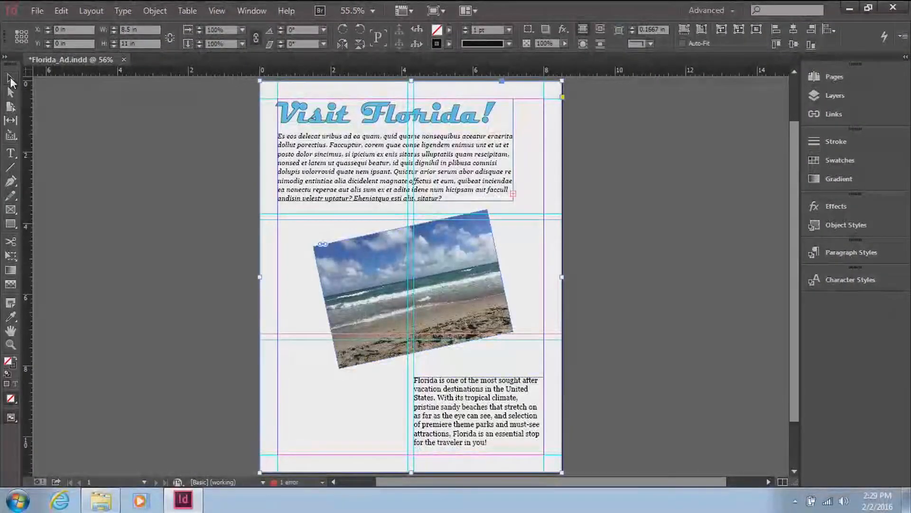
# Step: Rename the page-sized rectangle object in Layer 1 as Background
pyautogui.click(867, 99)
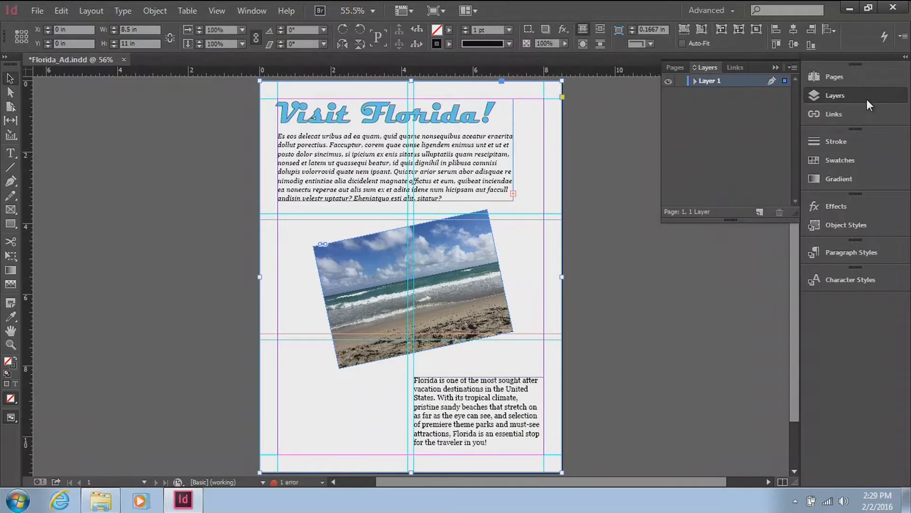
pyautogui.click(694, 81)
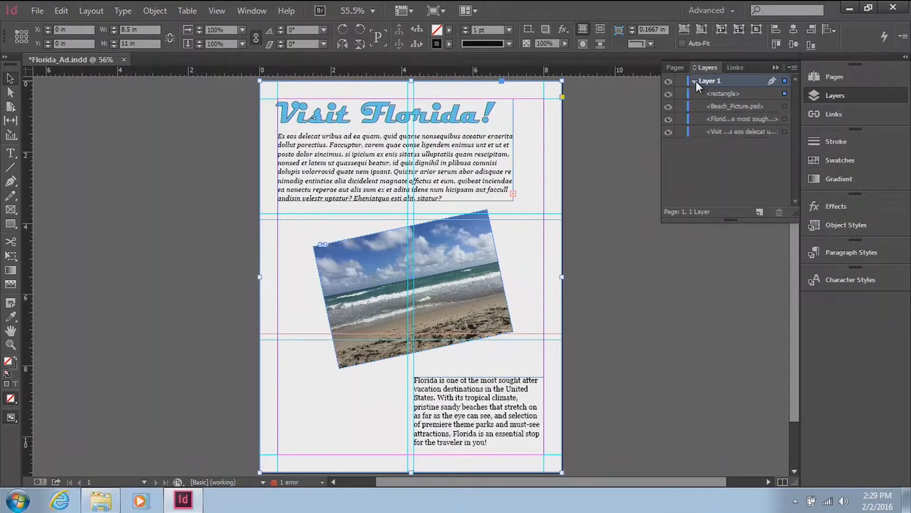
pyautogui.click(726, 95)
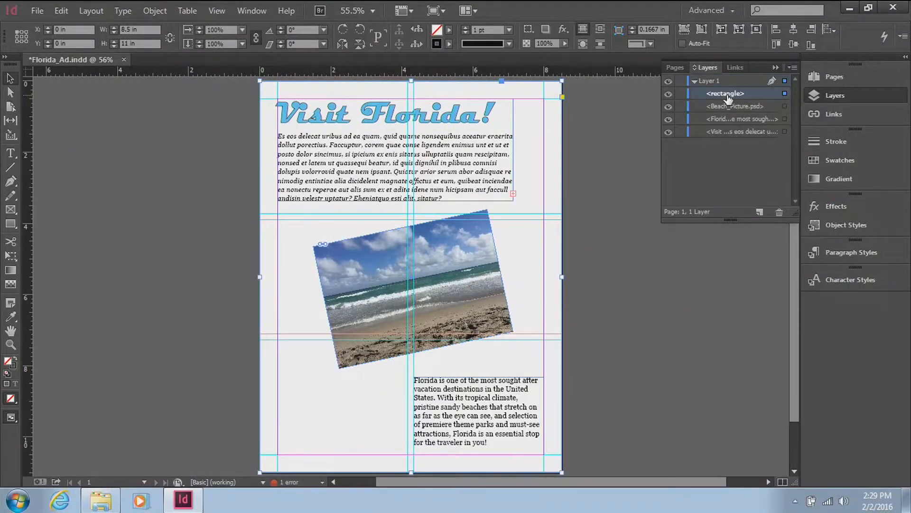
pyautogui.click(727, 94)
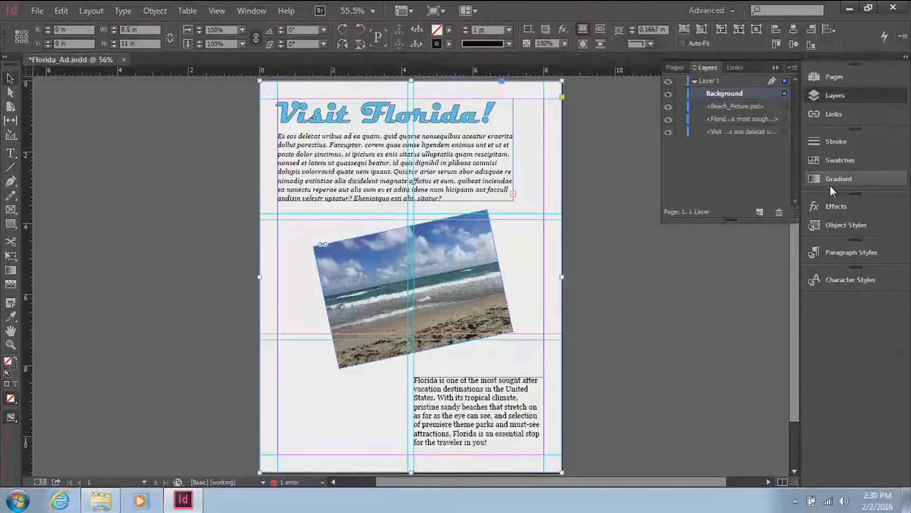
# Step: Fill the Background rectangle with the C=100 M=0 Y=0 K=0 swatch
pyautogui.click(836, 160)
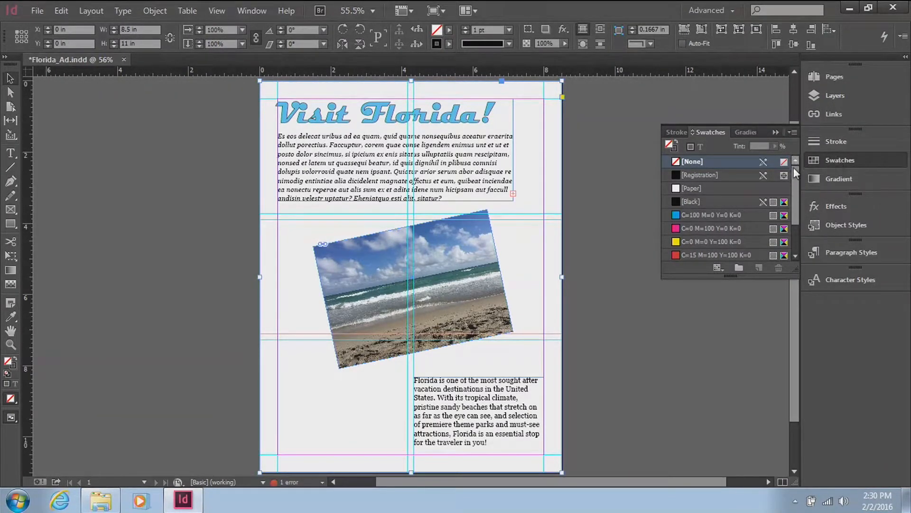
pyautogui.moveTo(793, 174); pyautogui.dragTo(803, 231)
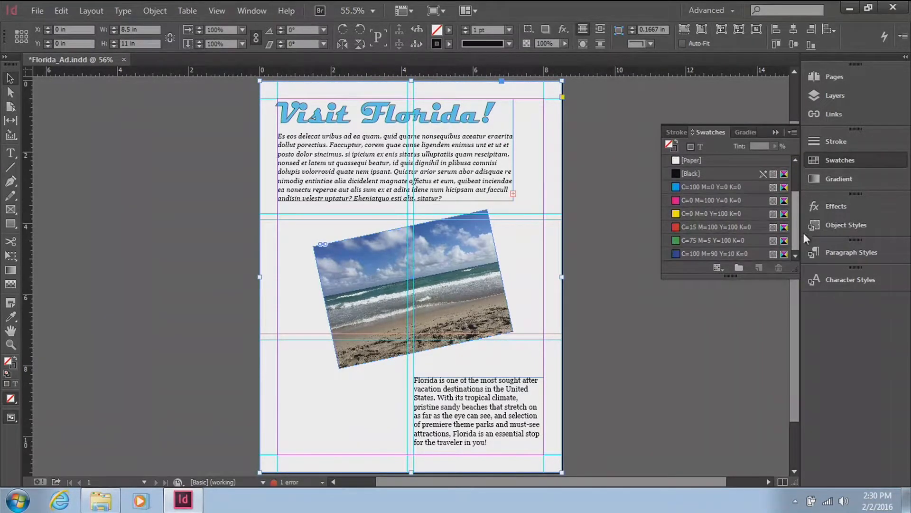
pyautogui.click(731, 188)
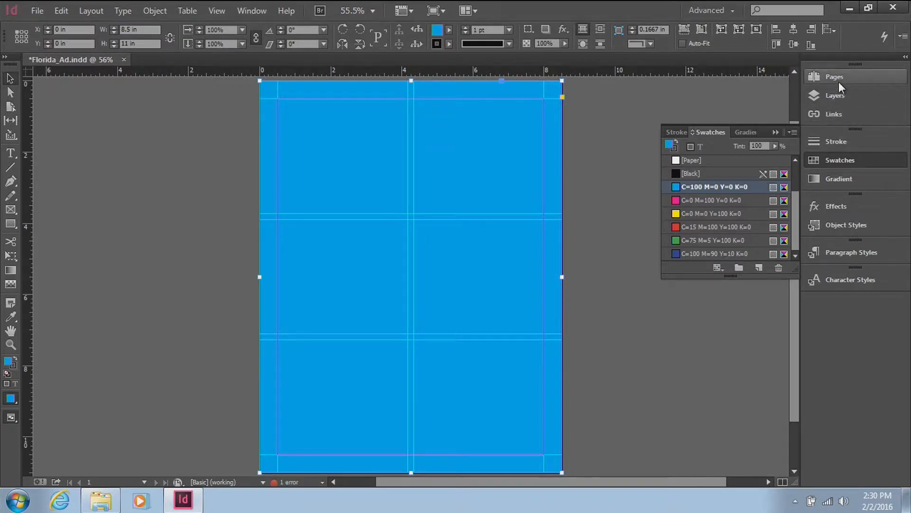
# Step: Move the Background object to the bottom of Layer 1's stacking order, below the text and the beach picture
pyautogui.click(844, 95)
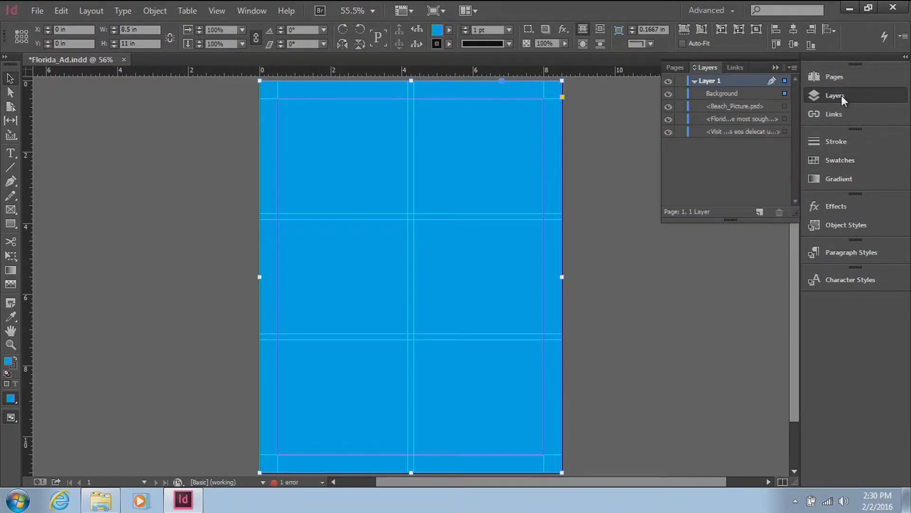
pyautogui.click(725, 93)
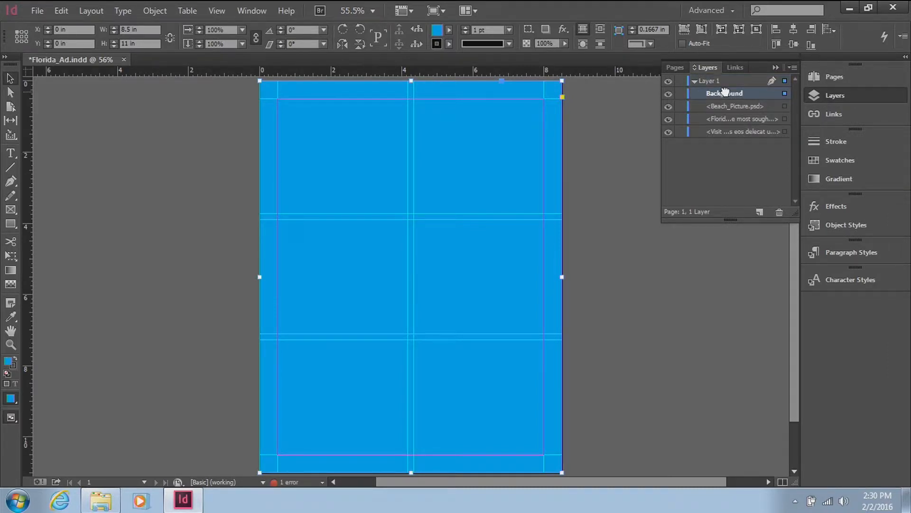
pyautogui.moveTo(724, 93); pyautogui.dragTo(729, 137)
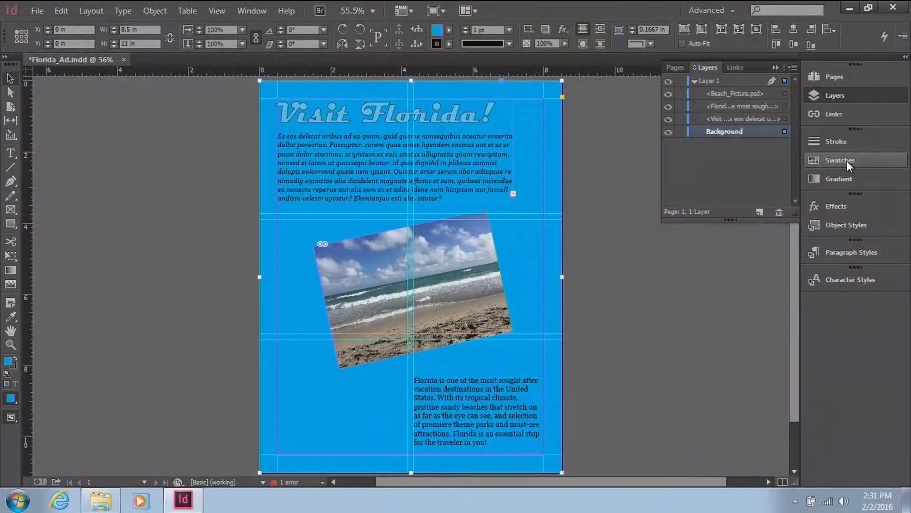
# Step: Start a new gradient swatch for the Background rectangle and set its type to Radial
pyautogui.click(846, 160)
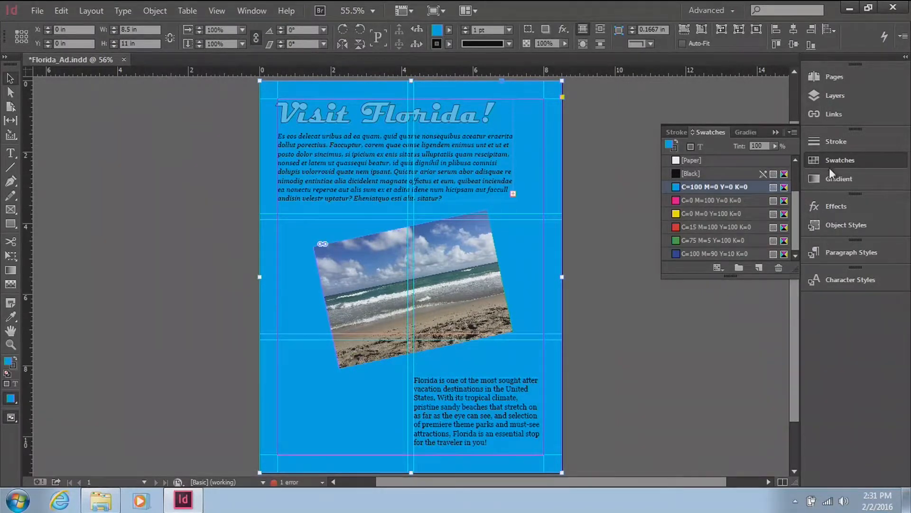
pyautogui.click(793, 132)
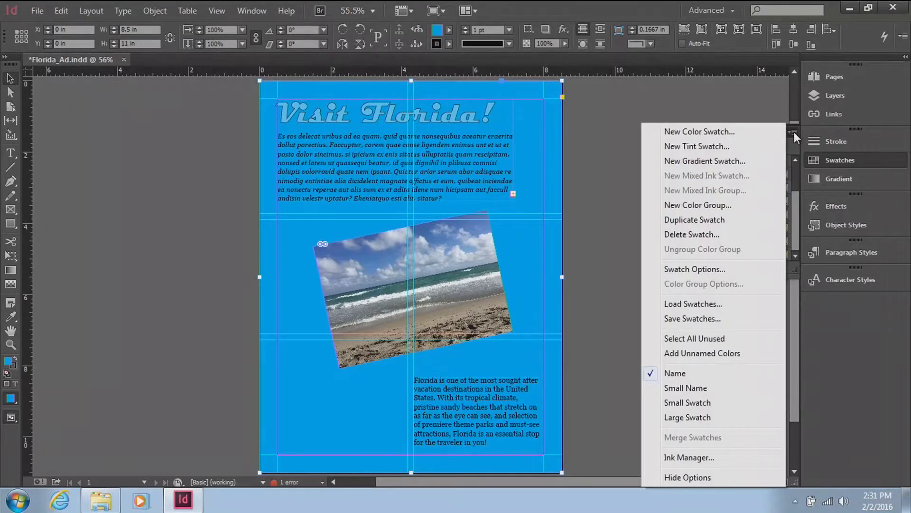
pyautogui.click(760, 159)
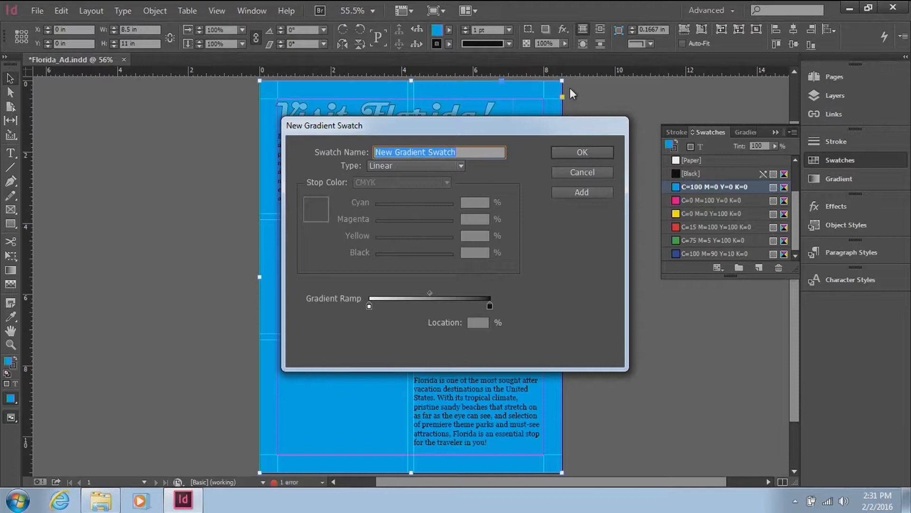
pyautogui.click(461, 167)
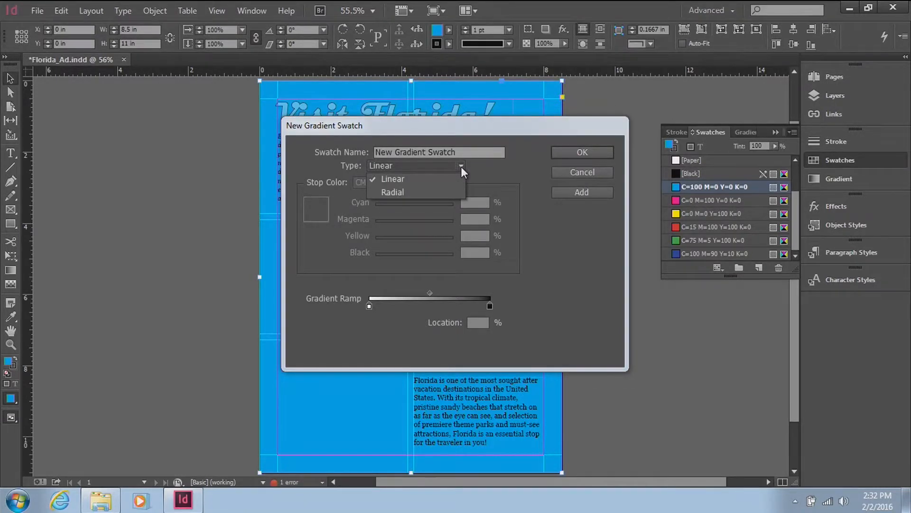
pyautogui.click(440, 192)
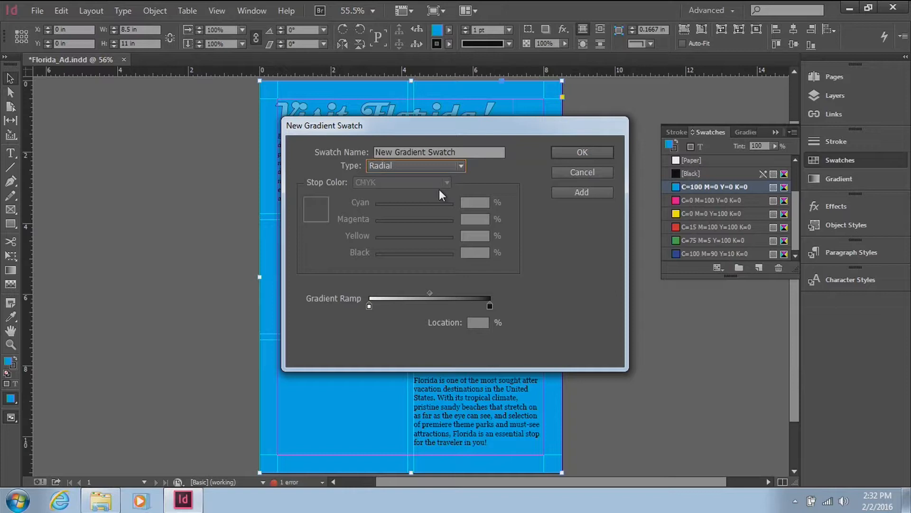
# Step: Set the gradient's starting stop to a CMYK color with 24% cyan and 0% magenta, yellow and black
pyautogui.click(369, 306)
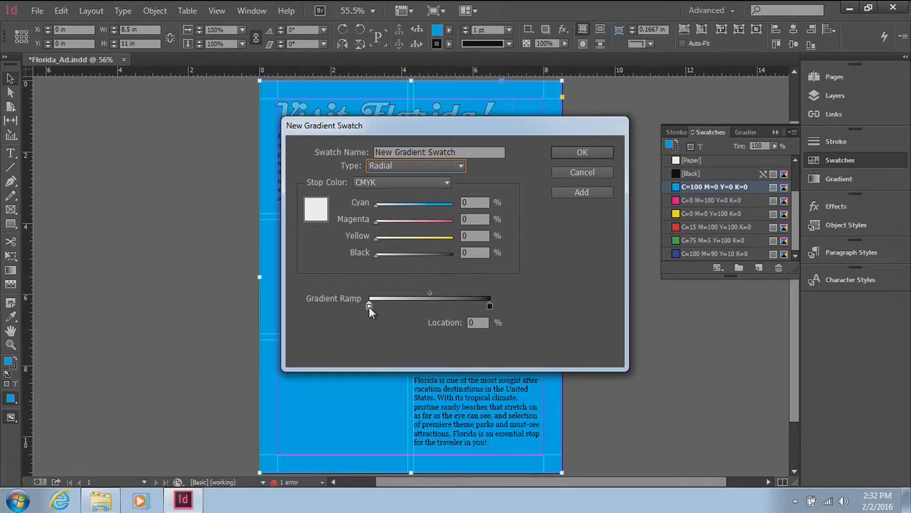
pyautogui.click(429, 183)
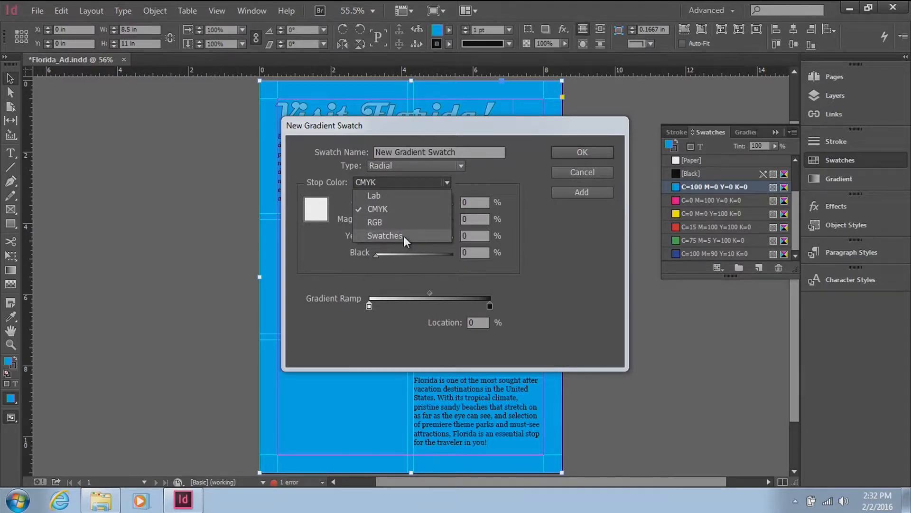
pyautogui.click(398, 208)
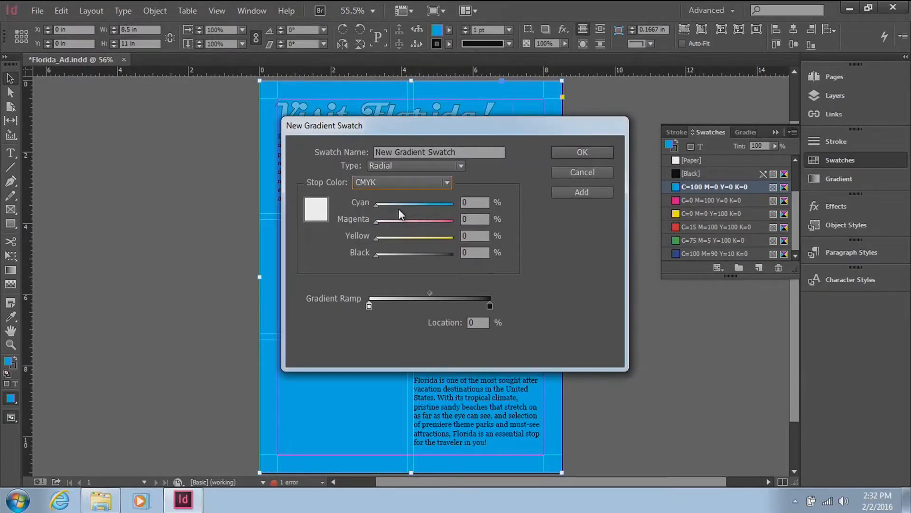
pyautogui.moveTo(374, 206); pyautogui.dragTo(394, 209)
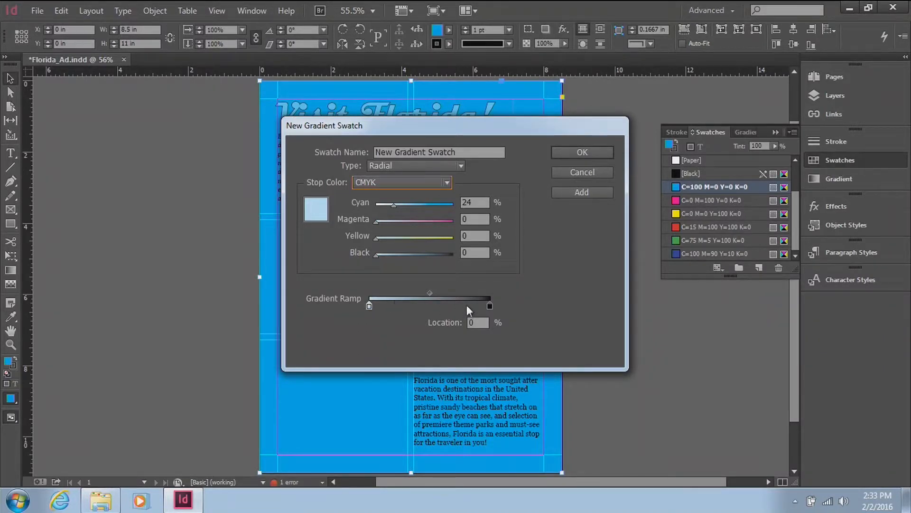
# Step: Switch the gradient's ending stop from black swatch to a CMYK color with 15% cyan and no other inks
pyautogui.click(489, 305)
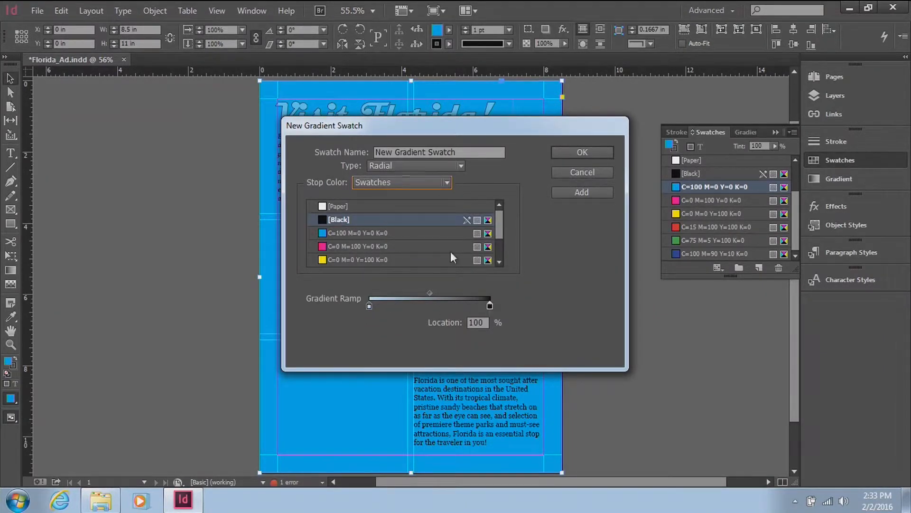
pyautogui.click(398, 181)
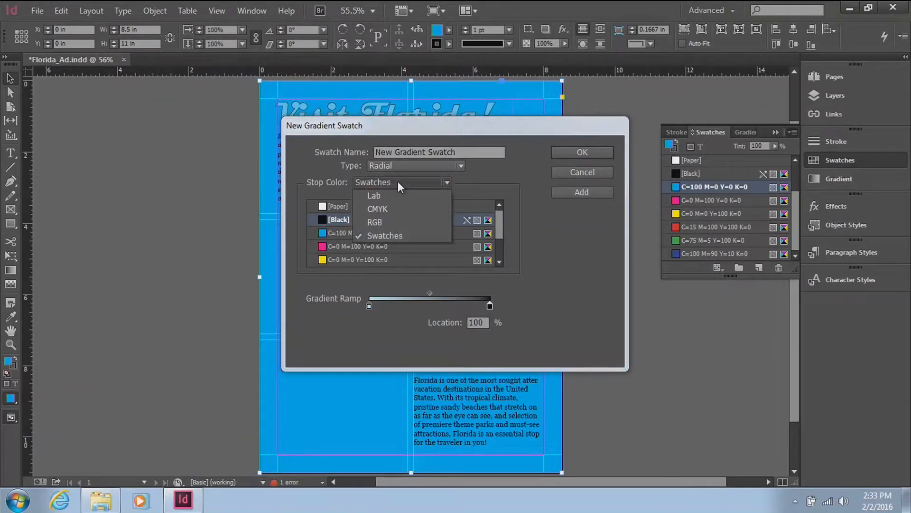
pyautogui.click(397, 209)
pyautogui.moveTo(375, 206); pyautogui.dragTo(399, 206)
pyautogui.moveTo(454, 255); pyautogui.dragTo(366, 252)
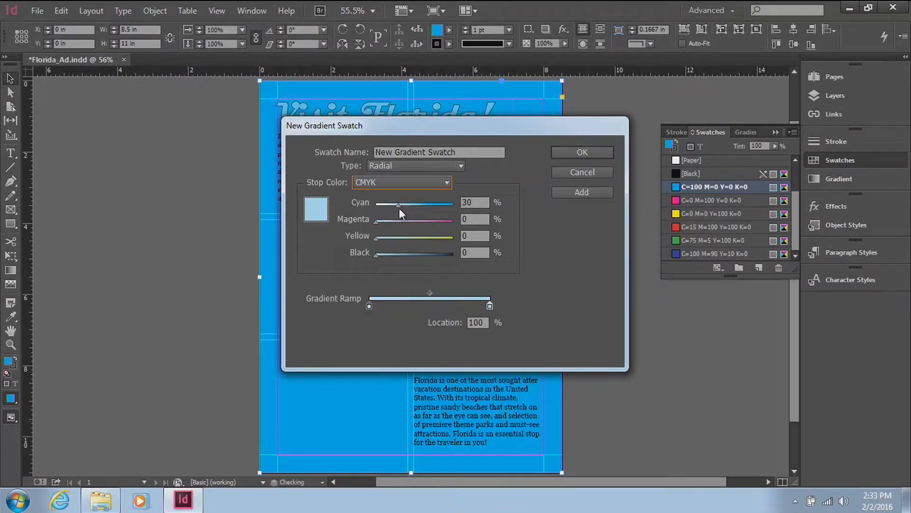
pyautogui.moveTo(398, 206); pyautogui.dragTo(389, 206)
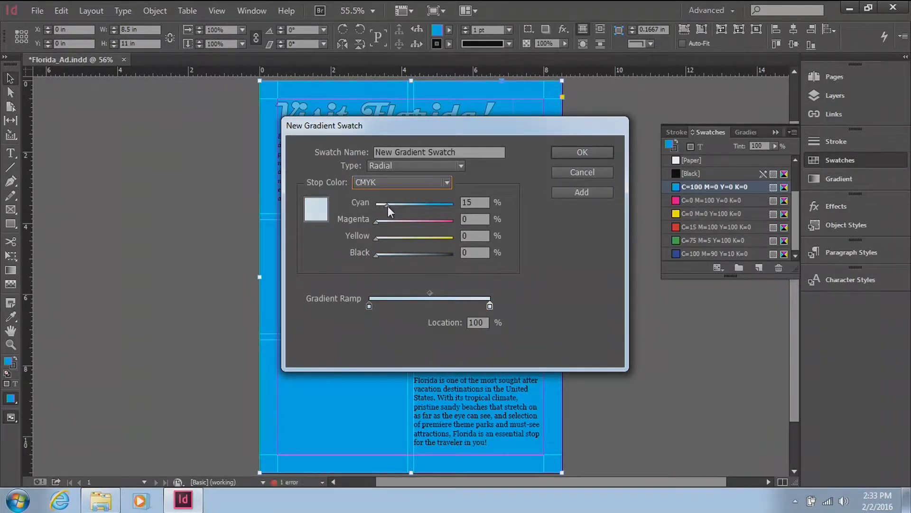
# Step: Add a white middle stop with 0% cyan at about 48% of the gradient ramp and adjust the midpoints on both sides of it
pyautogui.click(428, 304)
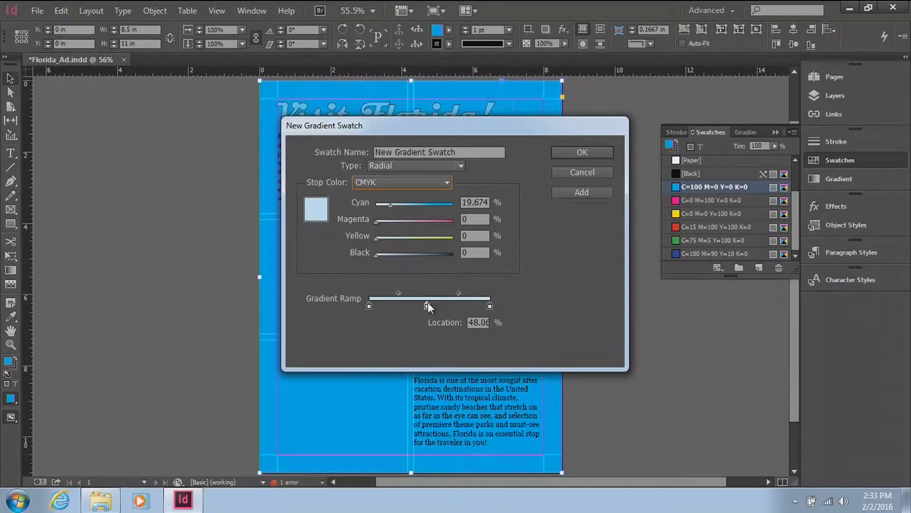
pyautogui.click(458, 293)
pyautogui.moveTo(457, 294)
pyautogui.mouseDown()
pyautogui.moveTo(442, 292)
pyautogui.moveTo(460, 295)
pyautogui.mouseUp()
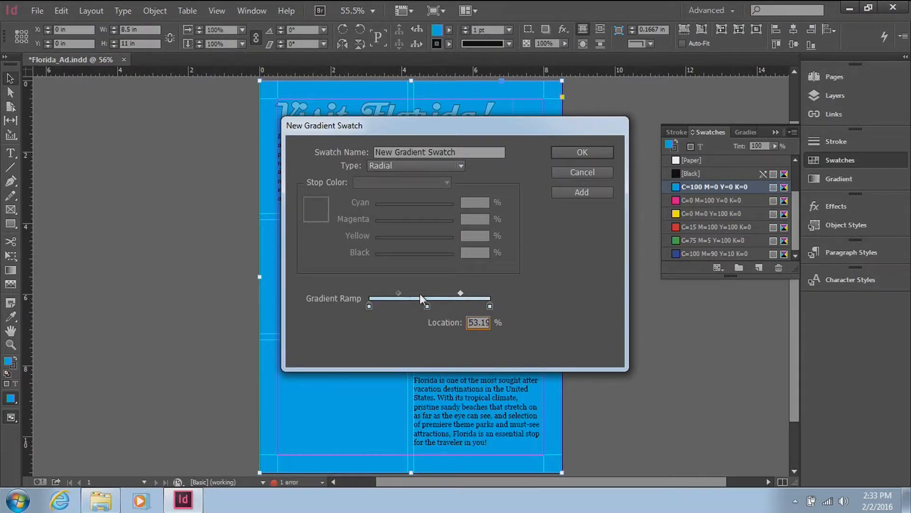
pyautogui.moveTo(399, 295); pyautogui.dragTo(390, 293)
pyautogui.click(427, 307)
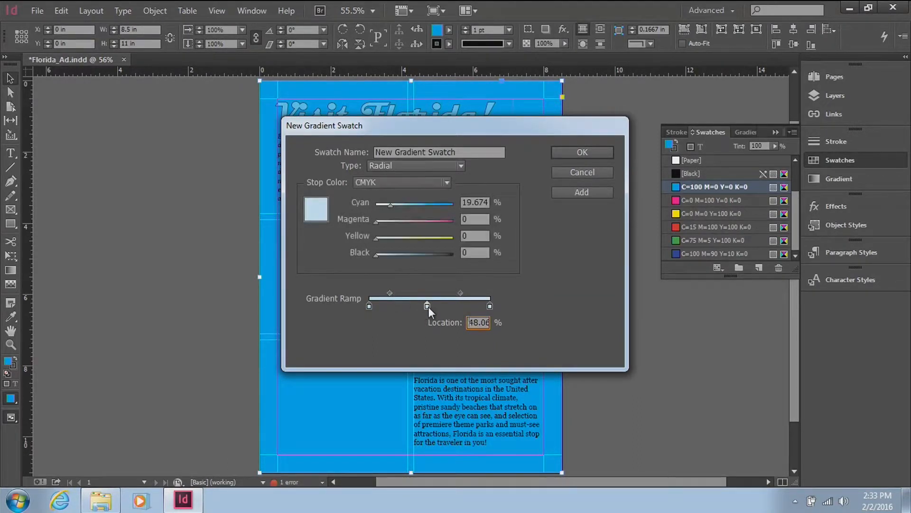
pyautogui.moveTo(388, 206); pyautogui.dragTo(366, 206)
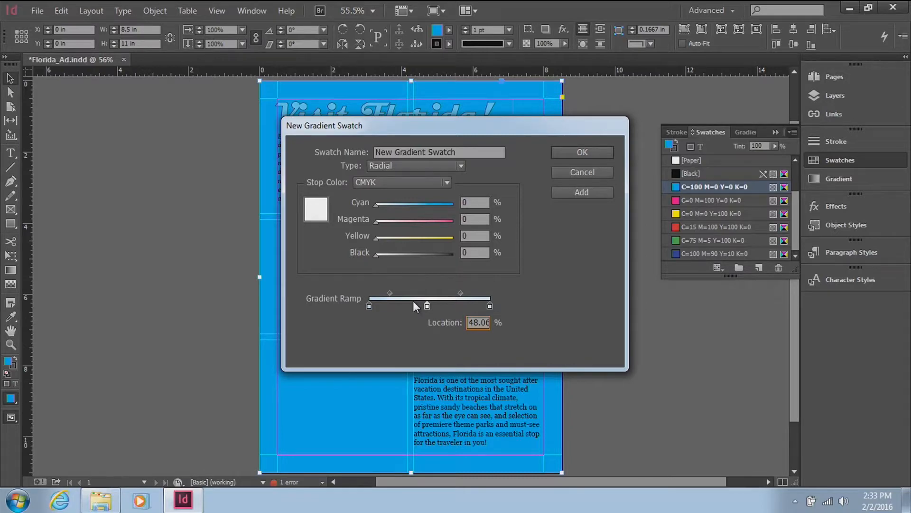
# Step: Increase the cyan in the gradient's ending stop slightly and set the starting stop's cyan to 26%
pyautogui.click(490, 306)
pyautogui.moveTo(386, 203); pyautogui.dragTo(394, 206)
pyautogui.click(370, 305)
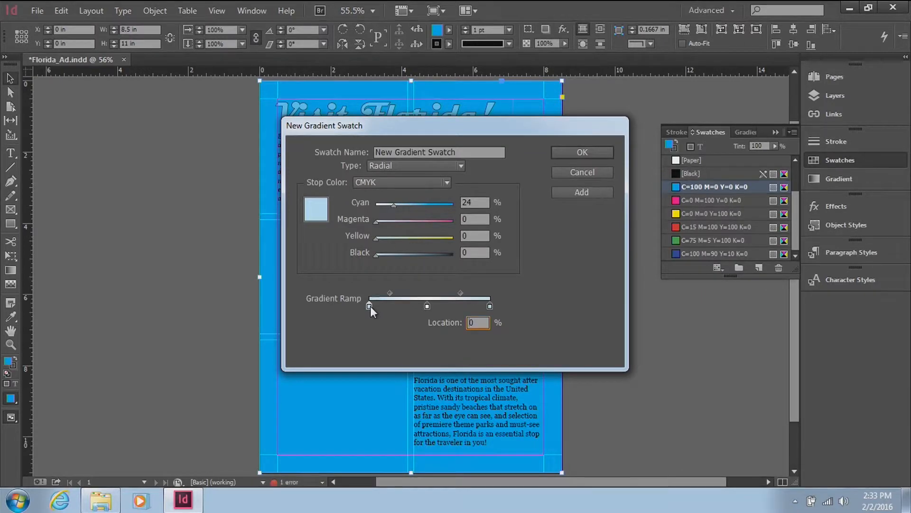
pyautogui.moveTo(396, 205); pyautogui.dragTo(397, 203)
# Step: Add the radial gradient to the swatches as New Gradient Swatch, applying it to the Background, and finish the gradient definition
pyautogui.click(586, 196)
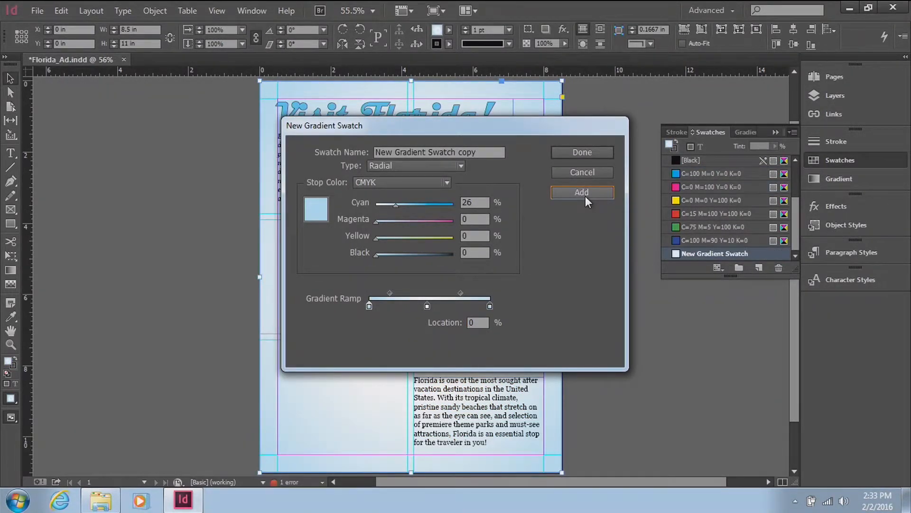
pyautogui.moveTo(550, 126); pyautogui.dragTo(386, 184)
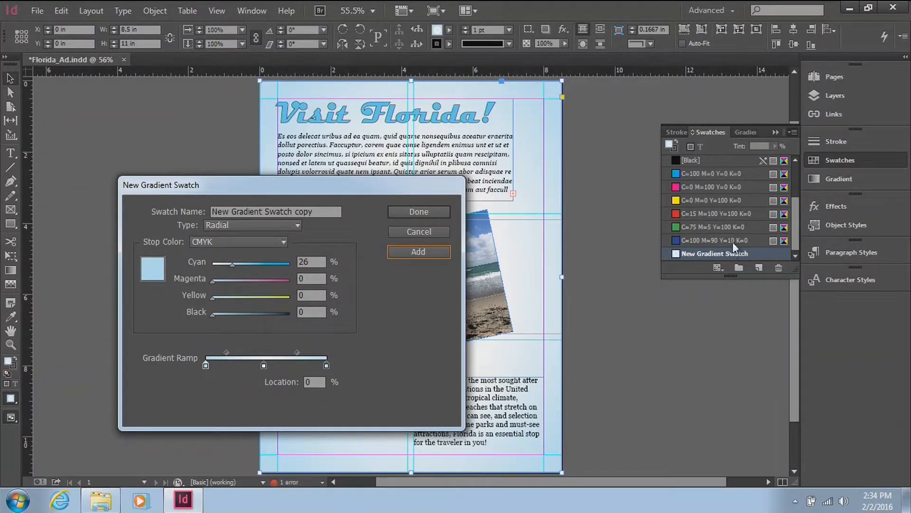
pyautogui.click(423, 209)
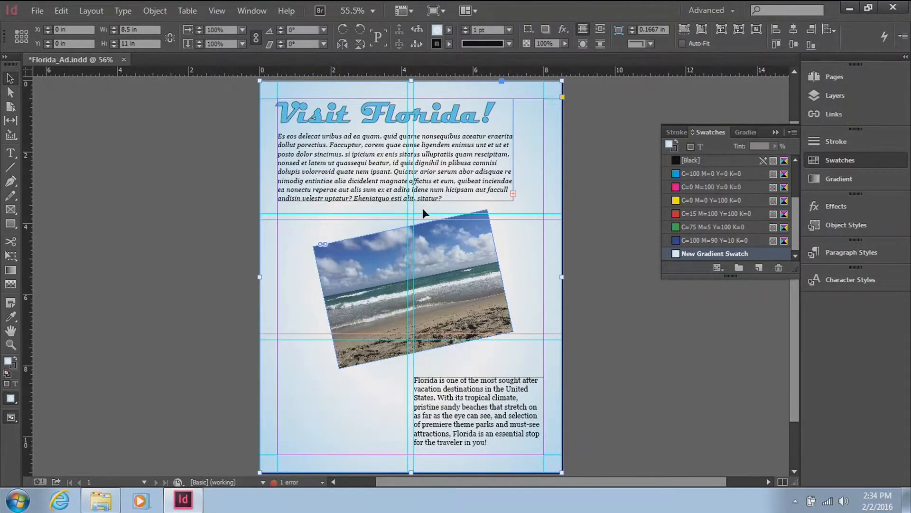
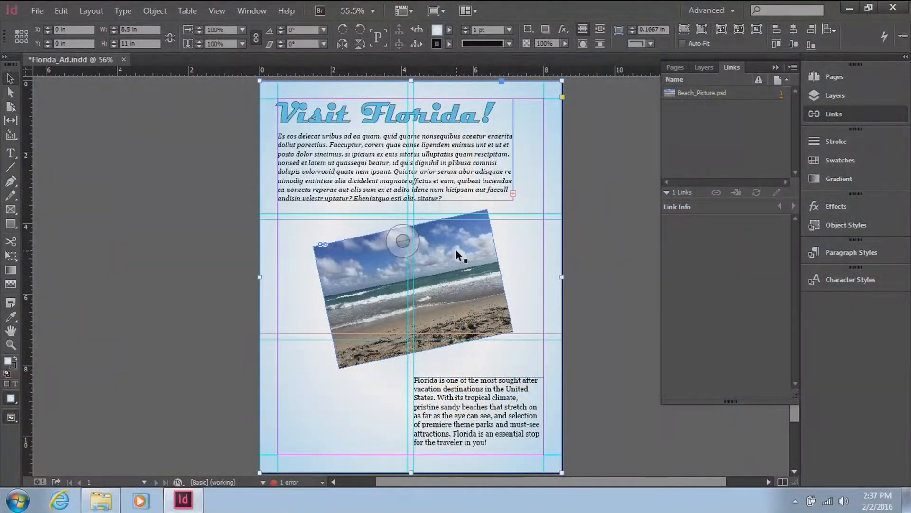
# Step: Apply a Drop Shadow effect to the beach picture and turn on its preview, keeping the picture in view
pyautogui.click(456, 249)
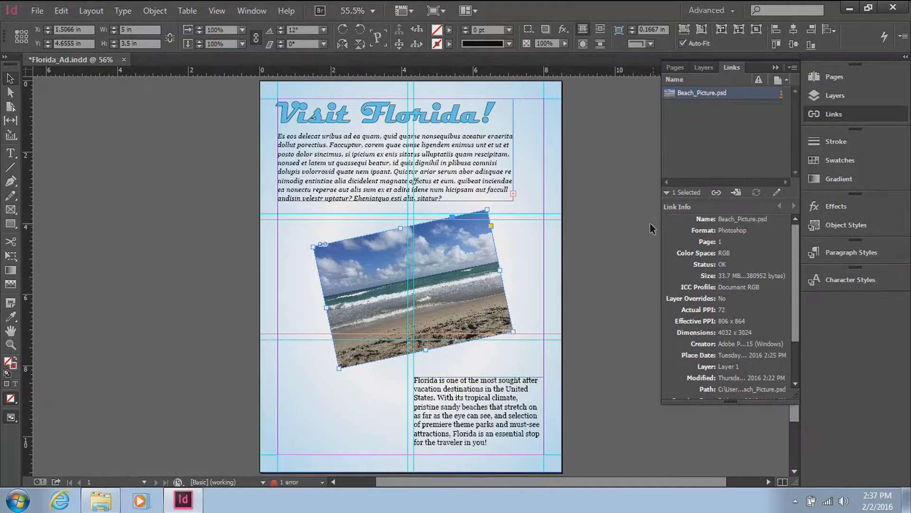
pyautogui.click(850, 206)
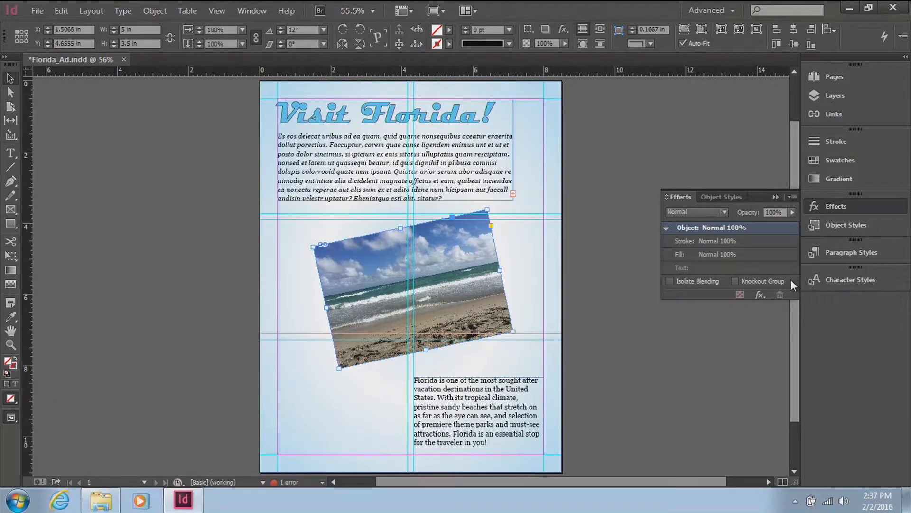
pyautogui.click(760, 295)
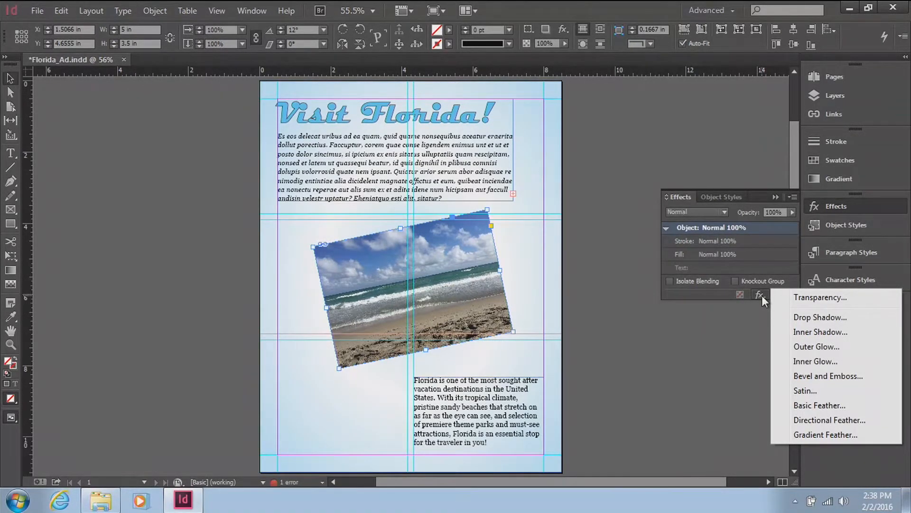
pyautogui.click(811, 317)
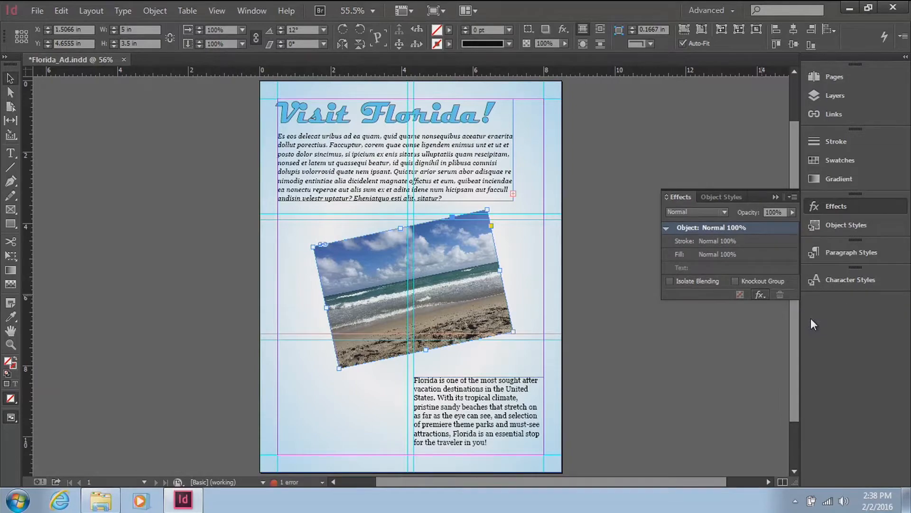
pyautogui.moveTo(615, 122); pyautogui.dragTo(827, 149)
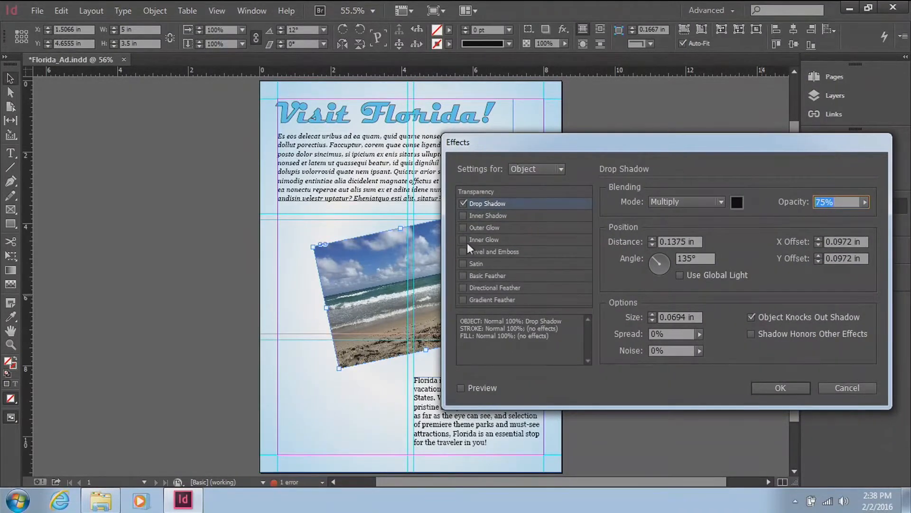
pyautogui.moveTo(653, 136); pyautogui.dragTo(662, 26)
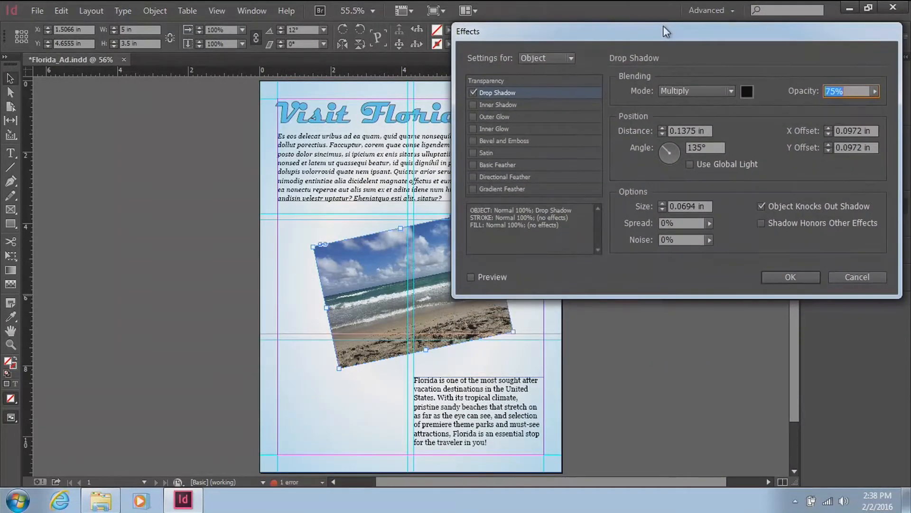
pyautogui.click(471, 277)
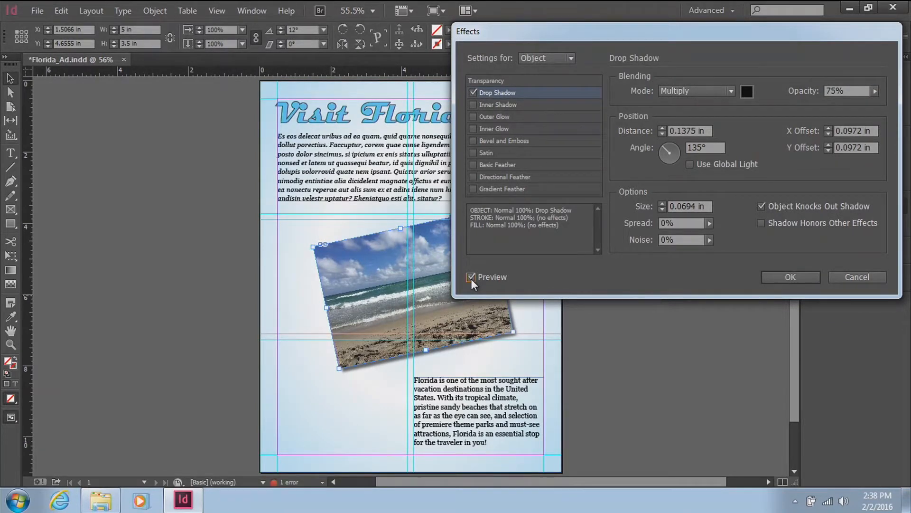
pyautogui.moveTo(689, 29); pyautogui.dragTo(239, 19)
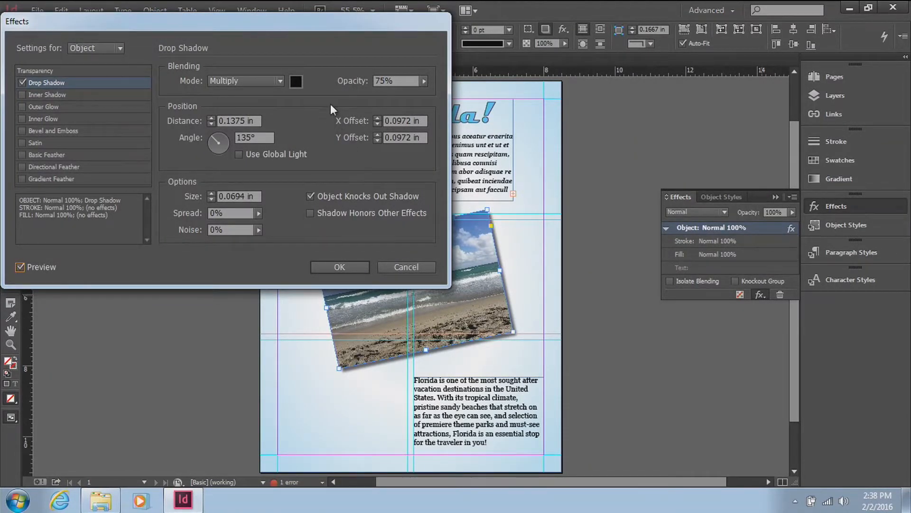
# Step: Lower the drop shadow's opacity to 37%, adjust its angle slightly, and apply the effect
pyautogui.click(405, 84)
pyautogui.click(421, 81)
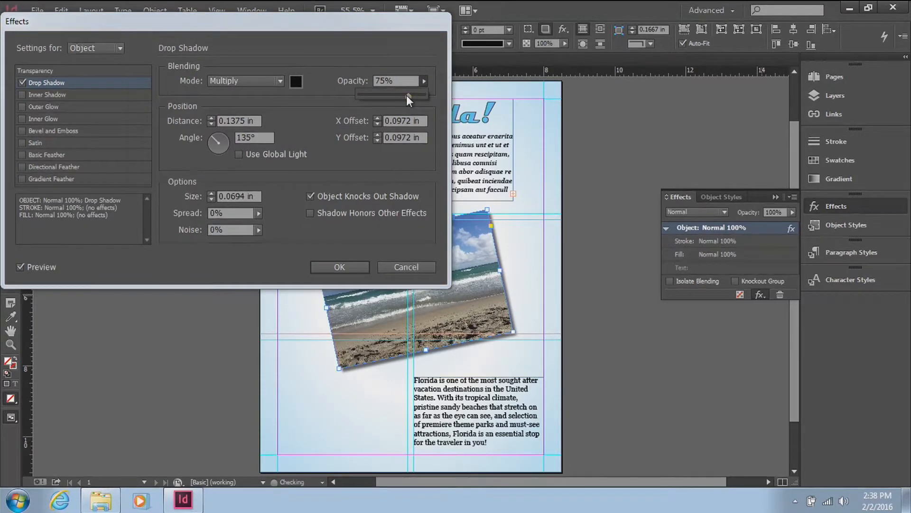
pyautogui.moveTo(407, 95); pyautogui.dragTo(380, 93)
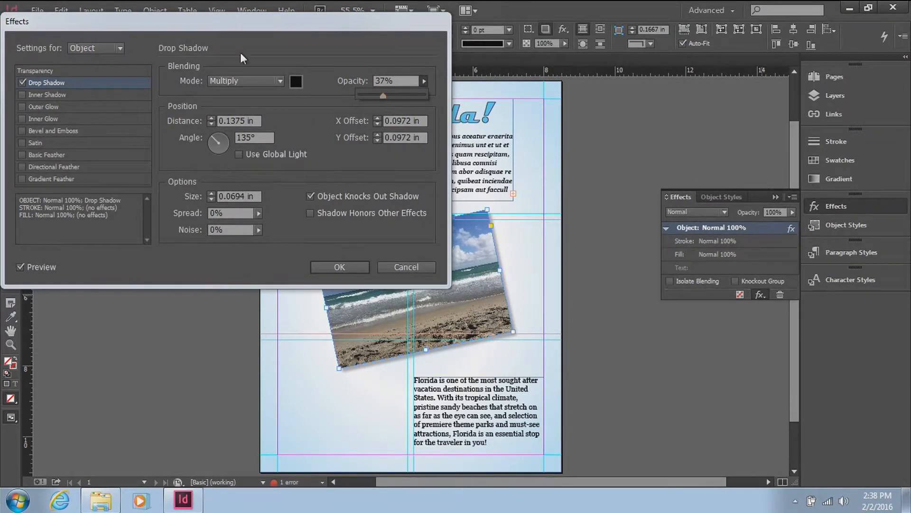
pyautogui.moveTo(251, 19); pyautogui.dragTo(252, 5)
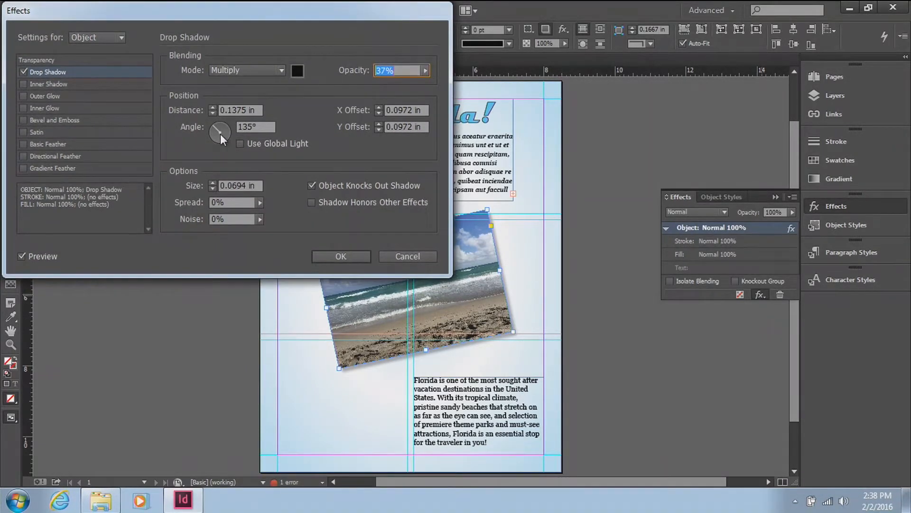
pyautogui.moveTo(219, 133)
pyautogui.mouseDown()
pyautogui.moveTo(242, 146)
pyautogui.moveTo(222, 141)
pyautogui.moveTo(234, 127)
pyautogui.moveTo(223, 139)
pyautogui.moveTo(216, 132)
pyautogui.mouseUp()
pyautogui.click(341, 254)
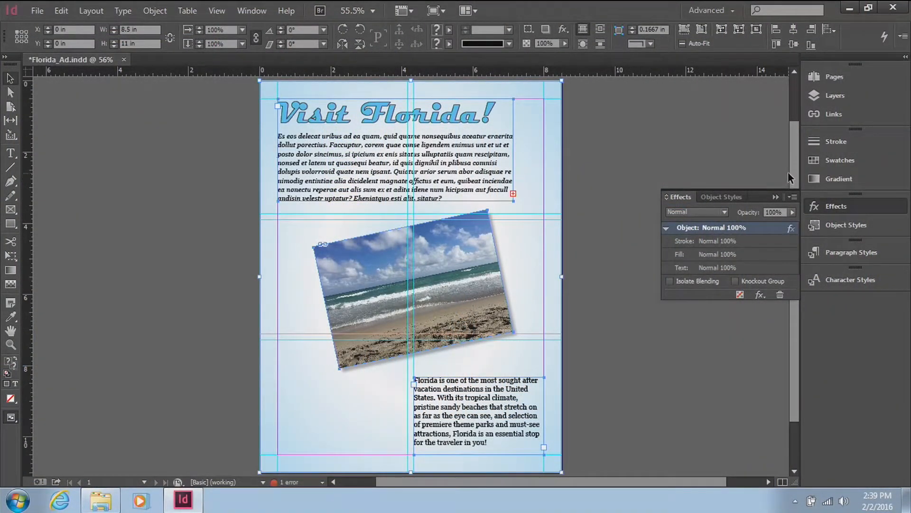
# Step: Hide the Background object and select the heading text frame, the beach picture and the lower text frame together
pyautogui.click(837, 95)
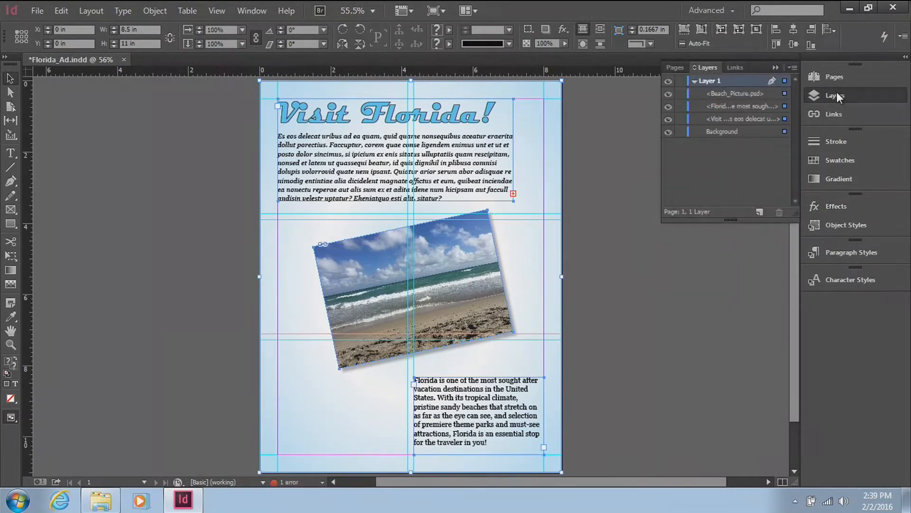
pyautogui.click(669, 132)
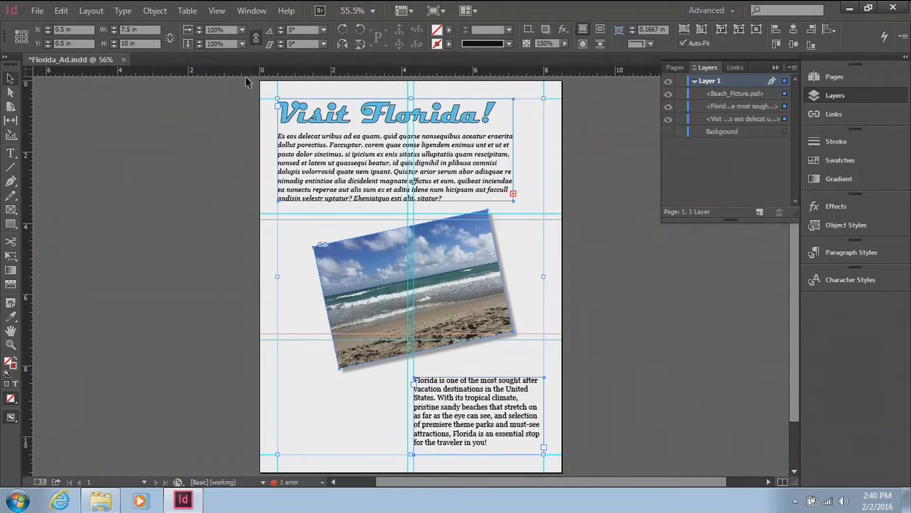
pyautogui.moveTo(246, 80); pyautogui.dragTo(591, 469)
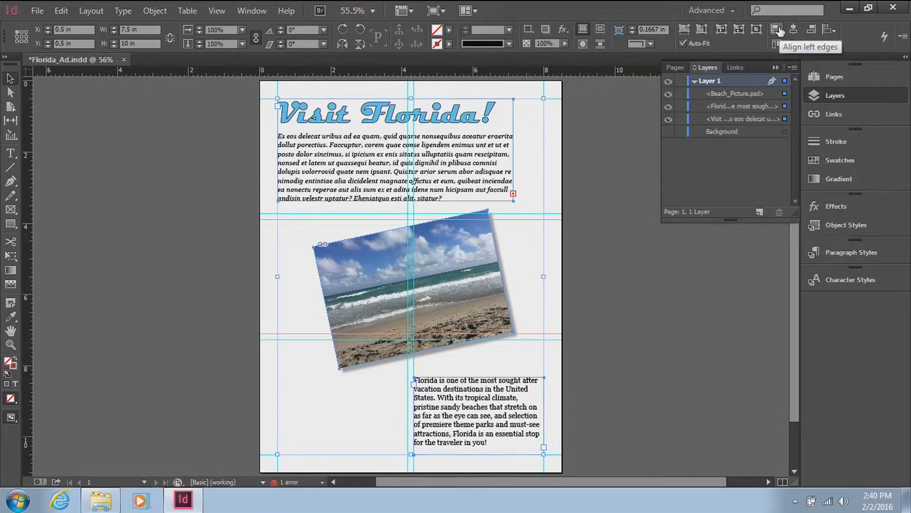
# Step: Try aligning the three selected objects by their left edges and by their horizontal centers, undoing each alignment
pyautogui.click(777, 30)
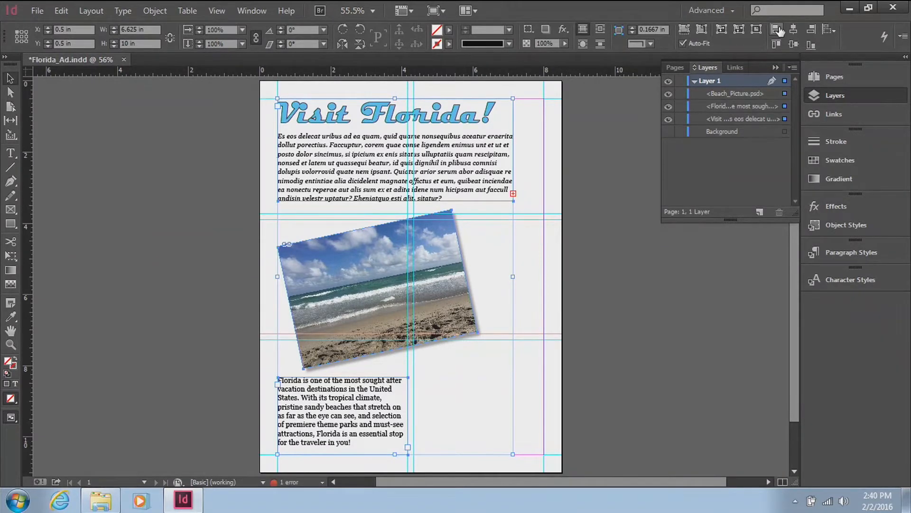
pyautogui.hotkey('ctrl', 'z')
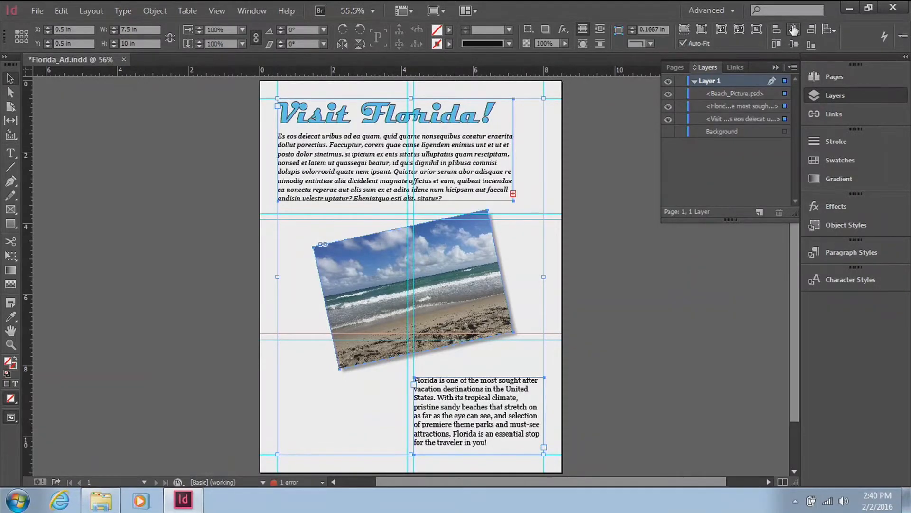
pyautogui.click(793, 30)
pyautogui.hotkey('ctrl', 'z')
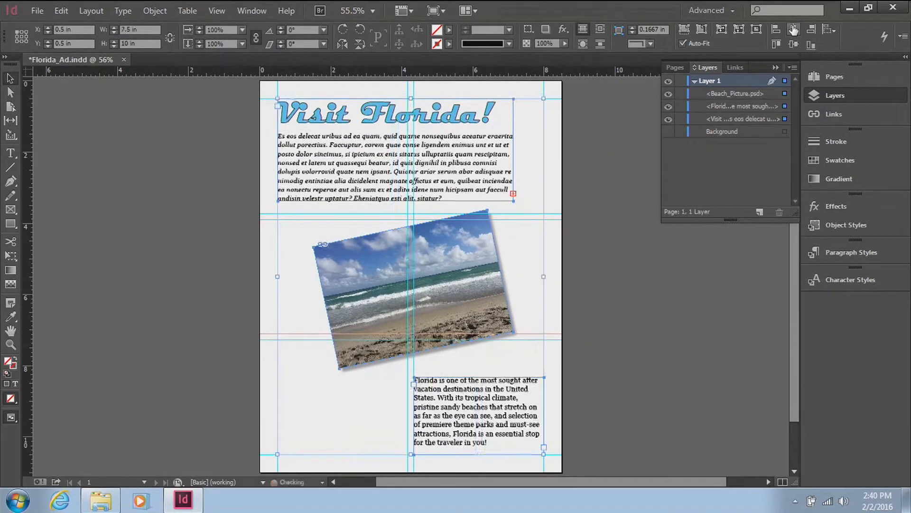
# Step: Try aligning left edges to the heading frame as key object, undo the alignment, and restore Align to Selection
pyautogui.click(830, 31)
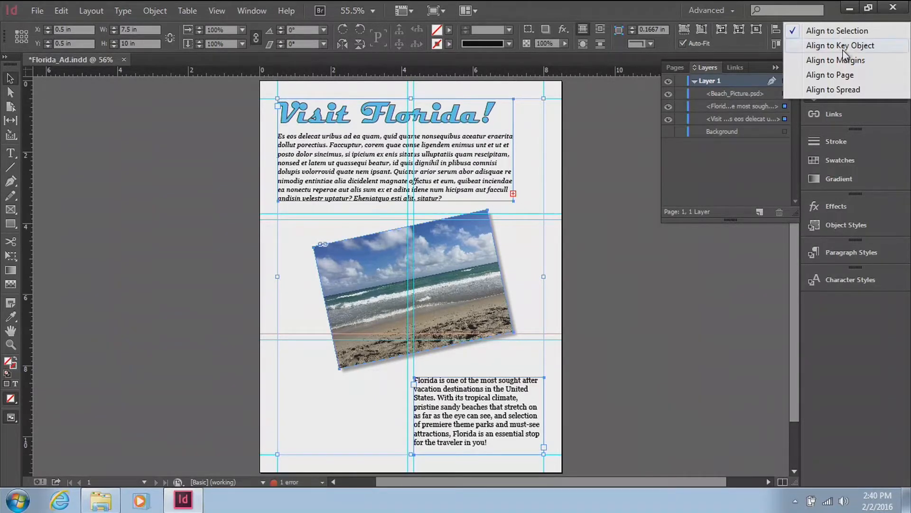
pyautogui.click(843, 48)
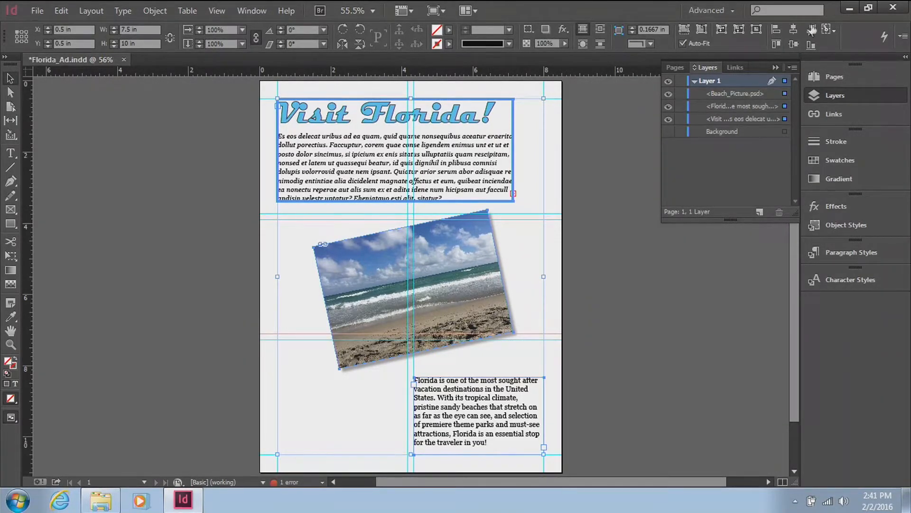
pyautogui.click(777, 29)
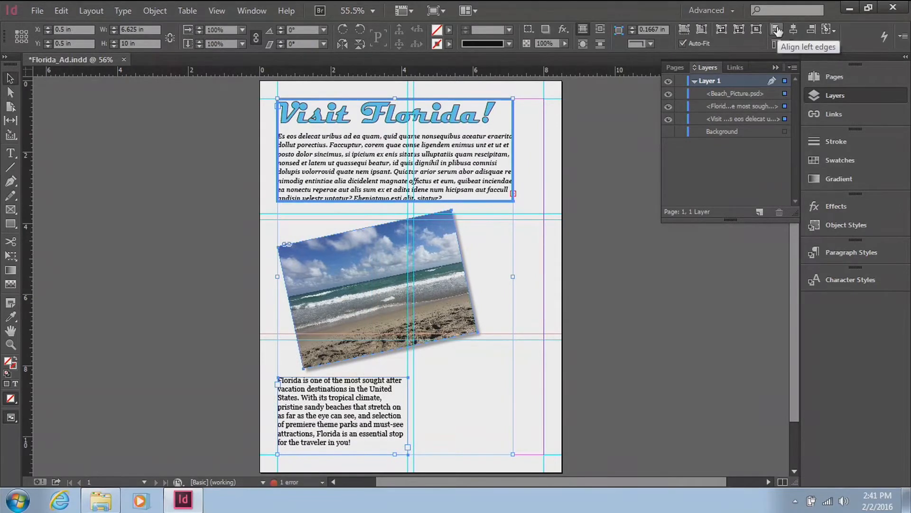
pyautogui.hotkey('ctrl', 'z')
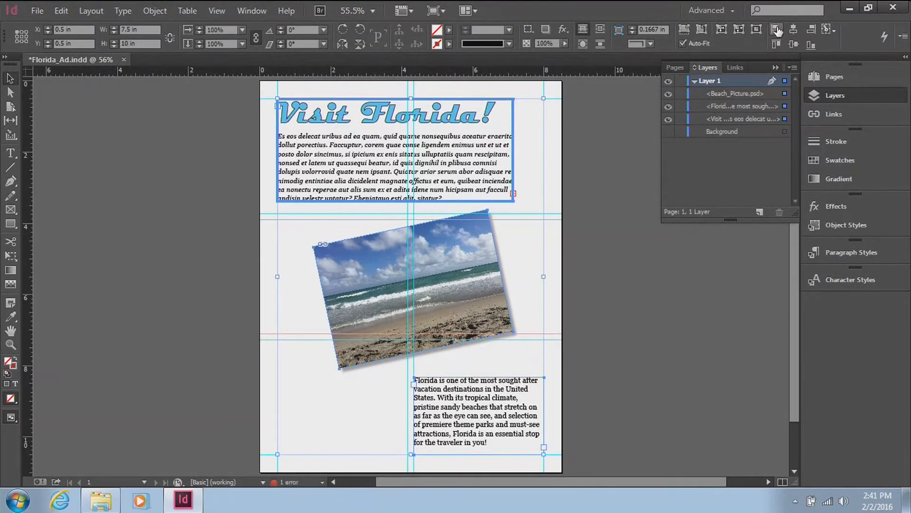
pyautogui.click(829, 29)
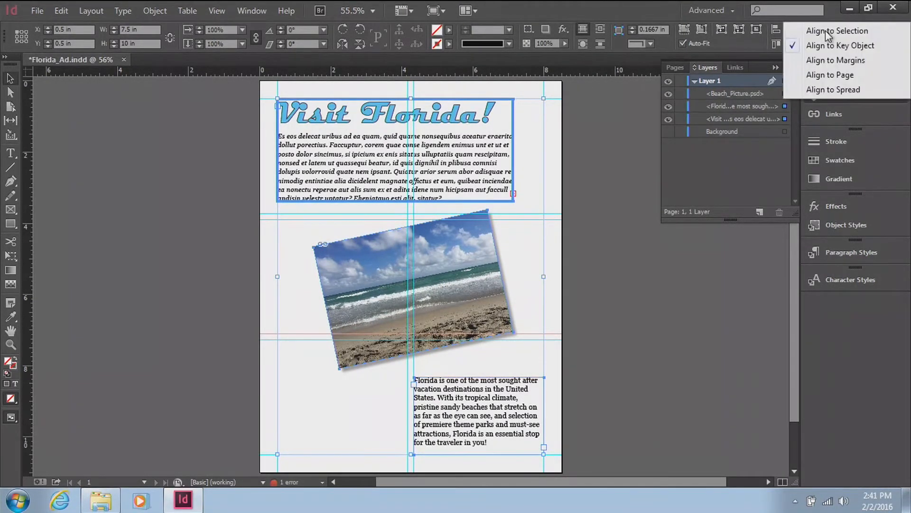
pyautogui.click(829, 32)
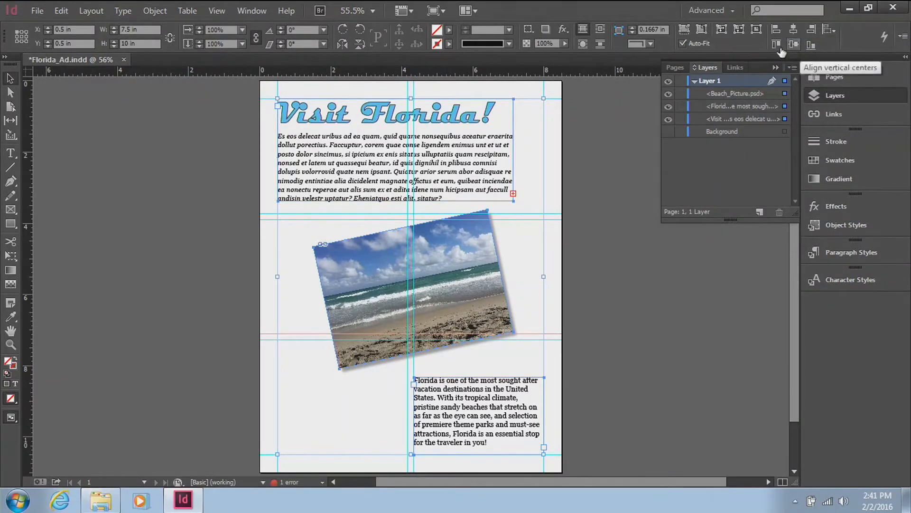
pyautogui.click(904, 36)
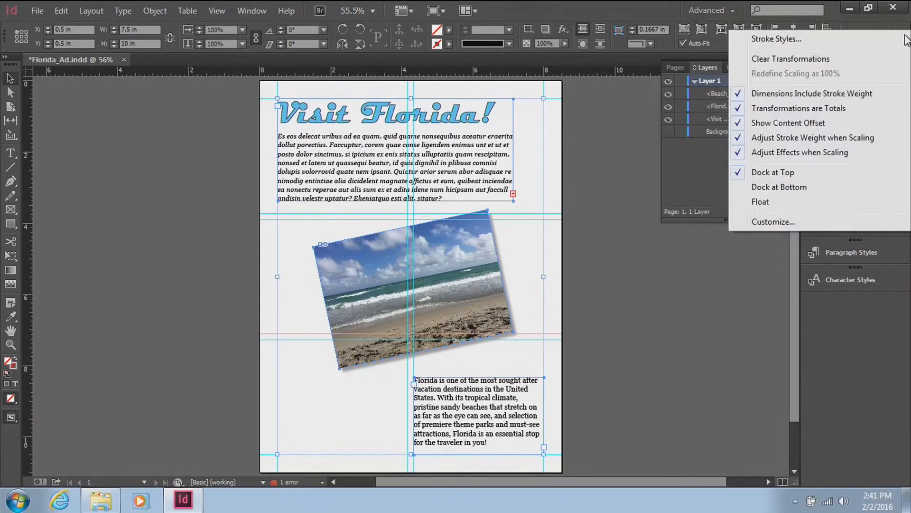
pyautogui.click(880, 21)
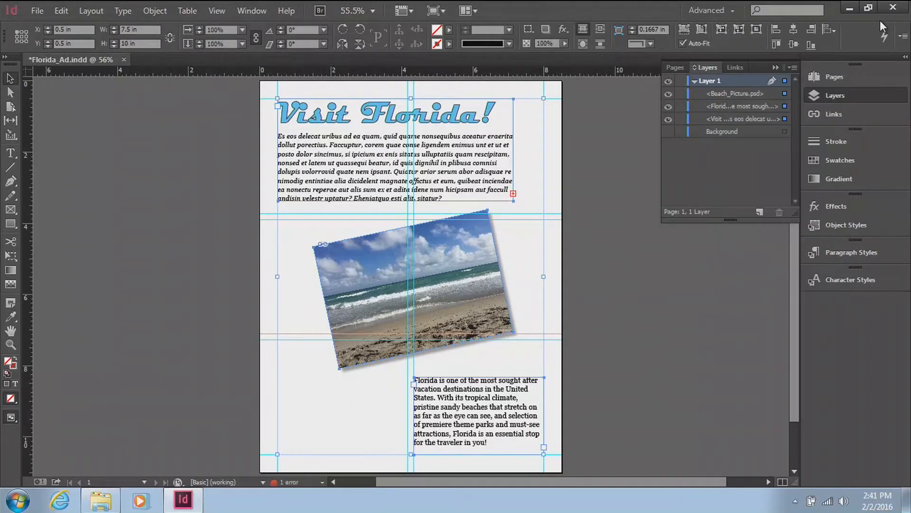